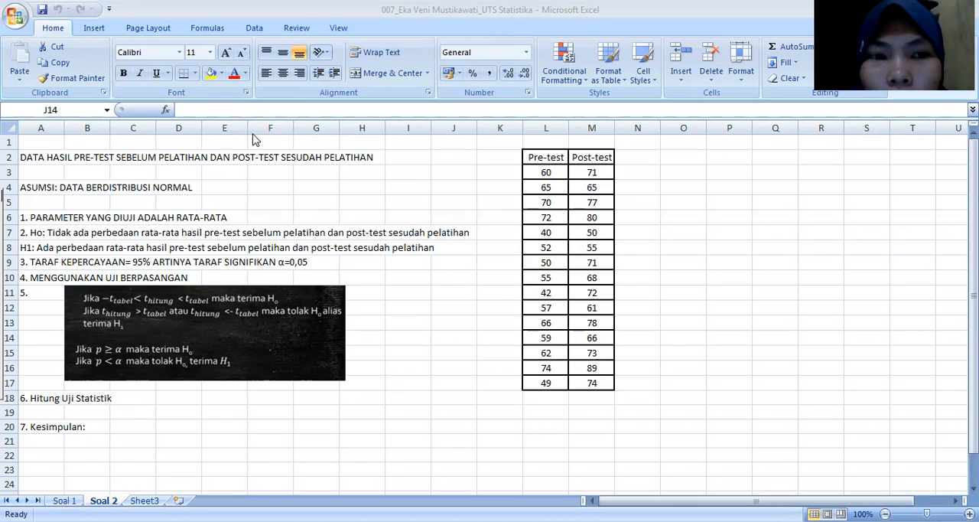
Step: Set up a t-Test: Paired Two Sample for Means with L2:L17 as the variable 1 range and M2:M17 as variable 2
{"action": "left_click", "coordinate": [254, 28]}
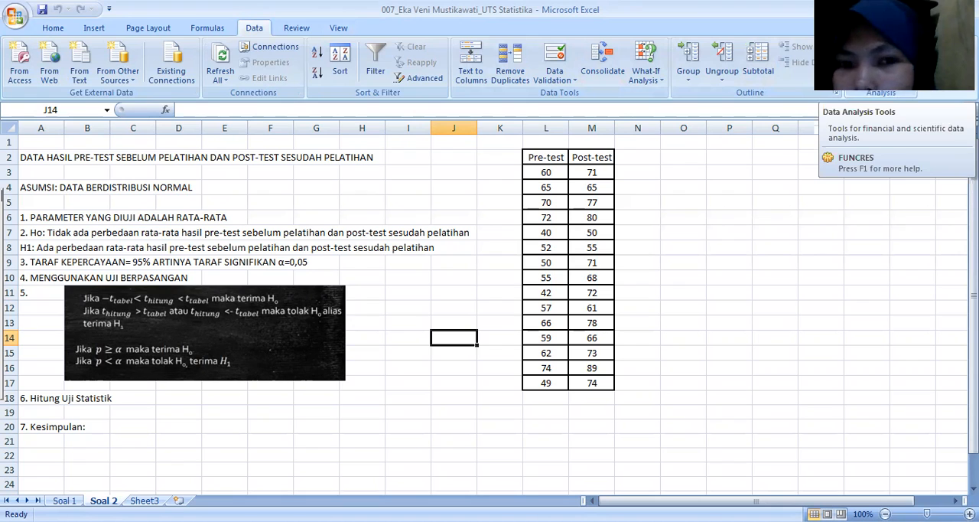
{"action": "left_click", "coordinate": [856, 69]}
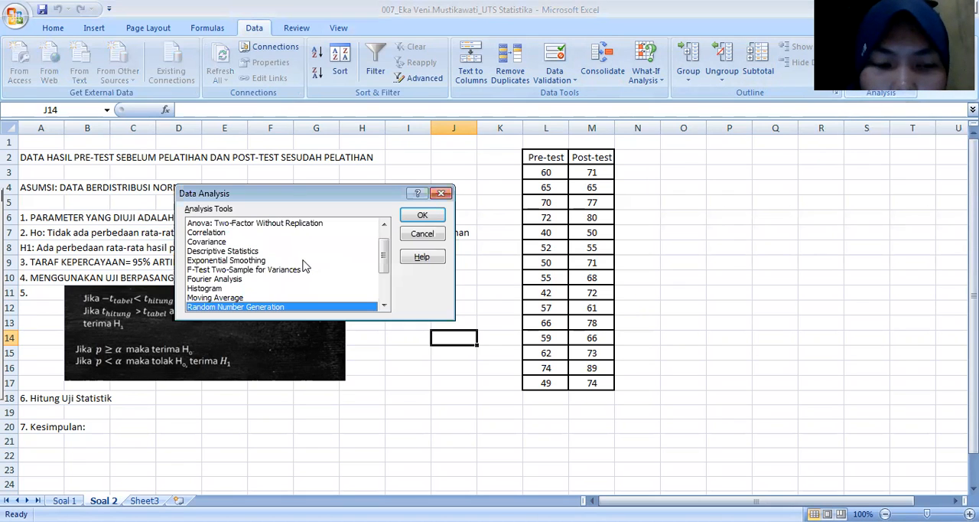
{"action": "scroll", "coordinate": [298, 263], "scroll_direction": "down", "scroll_amount": 3}
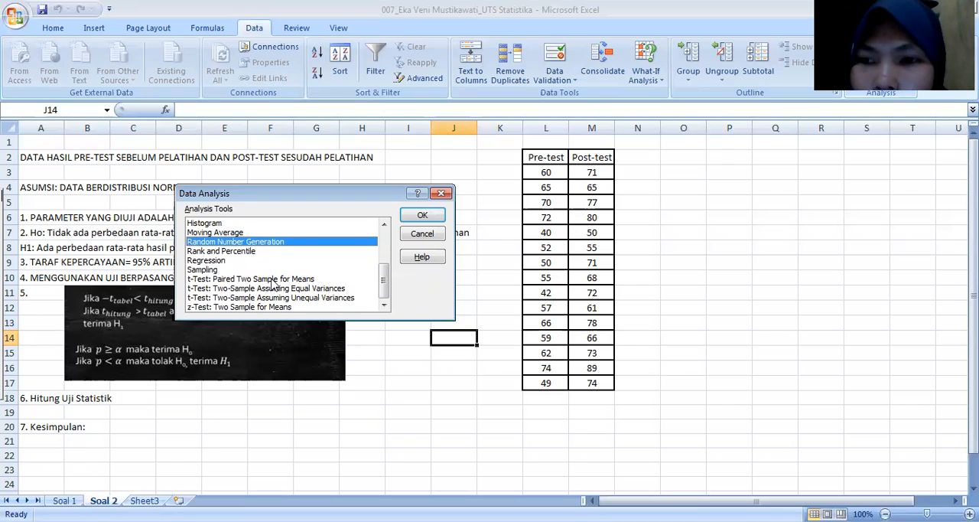
{"action": "left_click", "coordinate": [273, 279]}
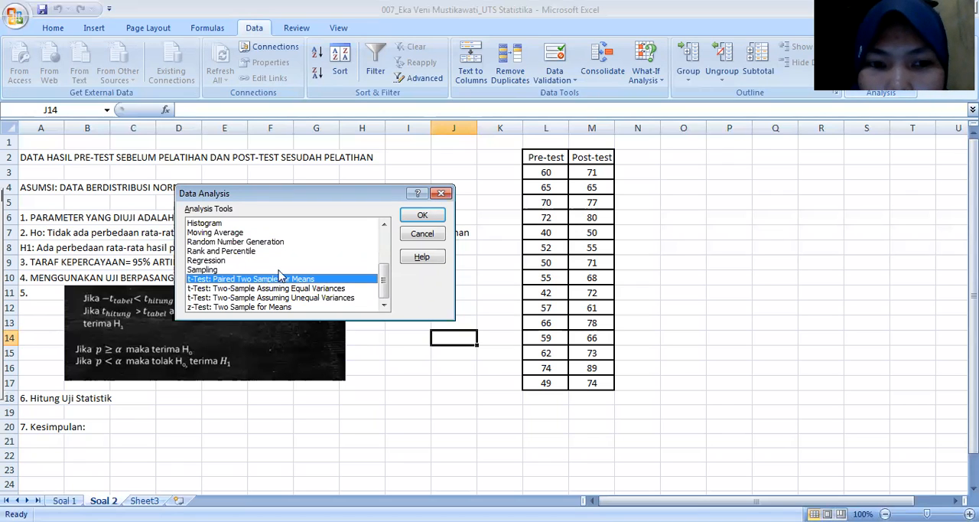
{"action": "left_click", "coordinate": [425, 217]}
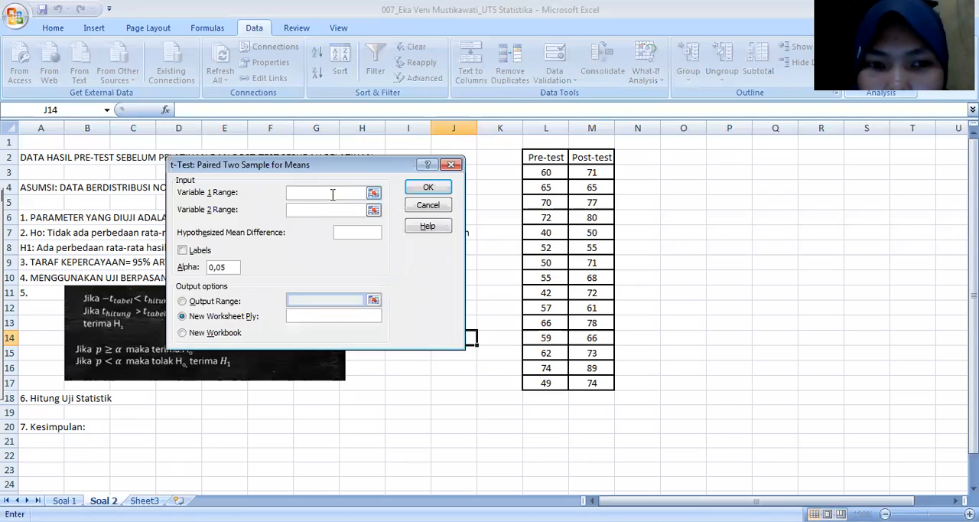
{"action": "left_click", "coordinate": [549, 157]}
{"action": "left_click_drag", "start_coordinate": [549, 156], "coordinate": [549, 381]}
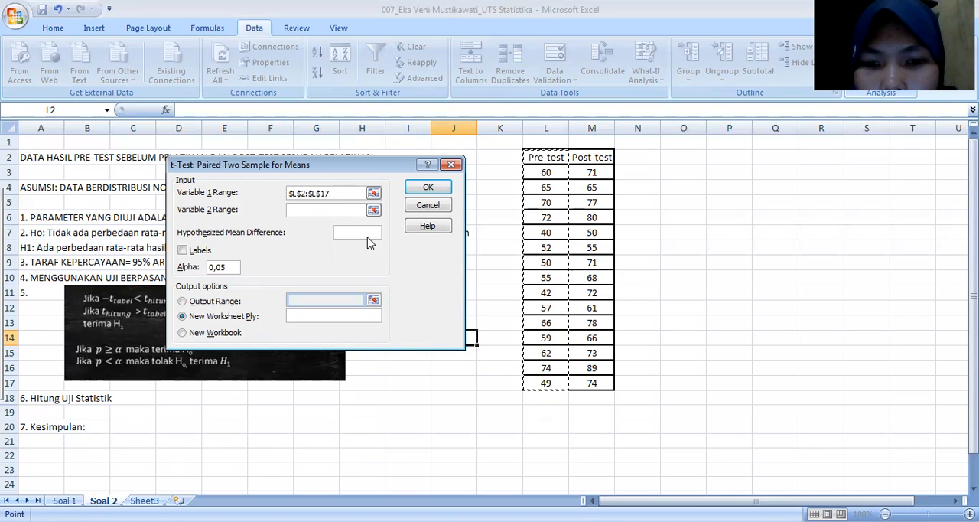
{"action": "left_click", "coordinate": [340, 208]}
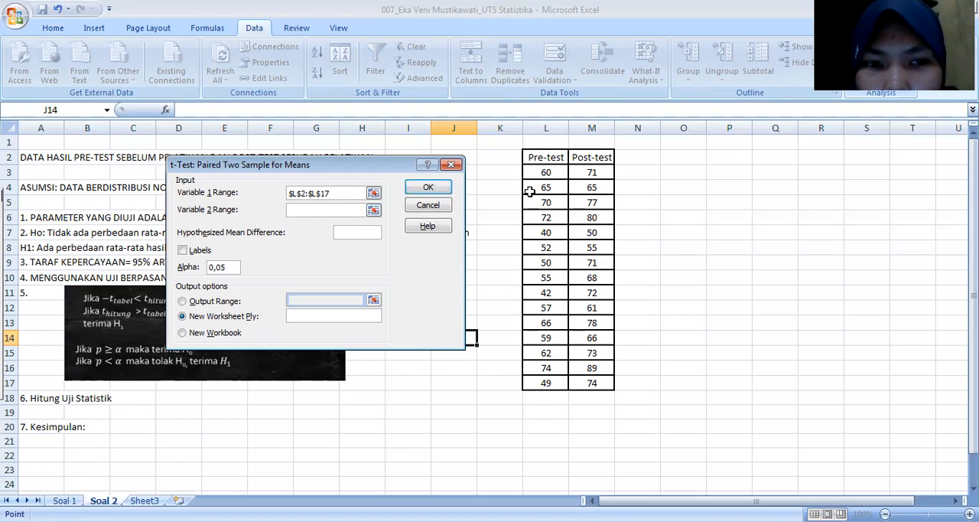
{"action": "left_click", "coordinate": [592, 156]}
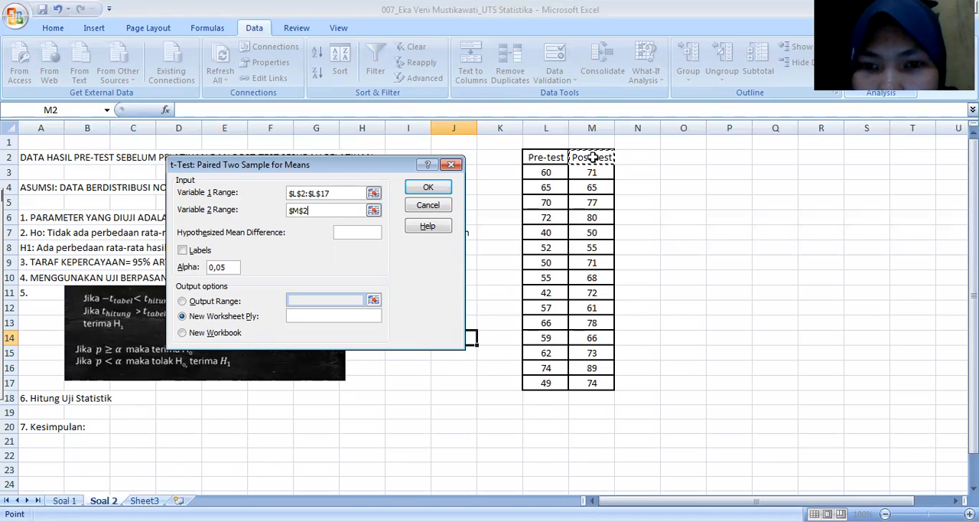
{"action": "left_click", "coordinate": [600, 379], "text": "shift"}
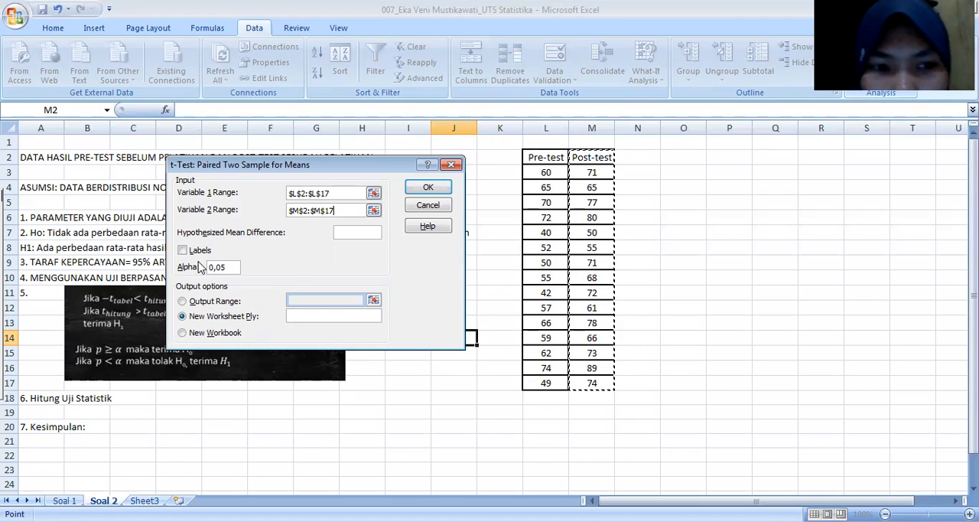
Step: Treat the first row as labels, set the output range to O2, and run the paired t-test
{"action": "left_click", "coordinate": [182, 251]}
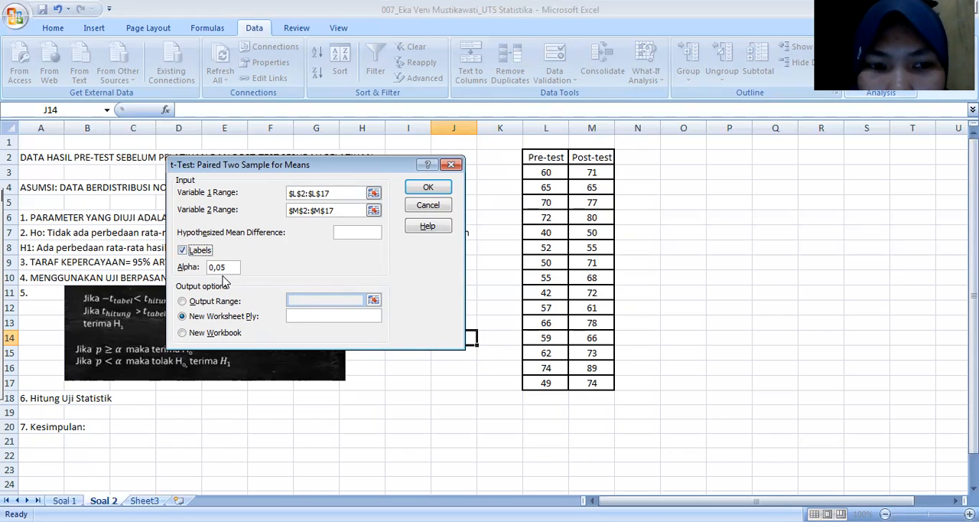
{"action": "left_click", "coordinate": [182, 303]}
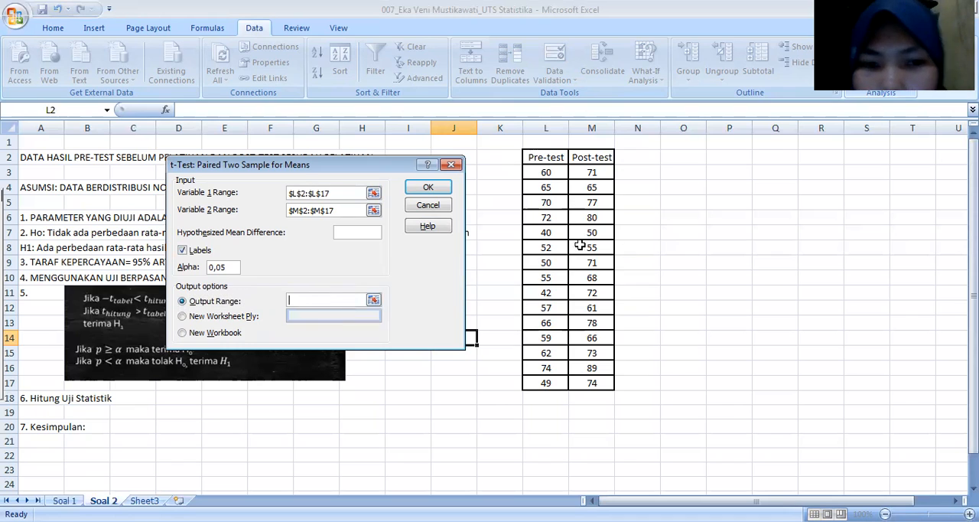
{"action": "left_click", "coordinate": [676, 159]}
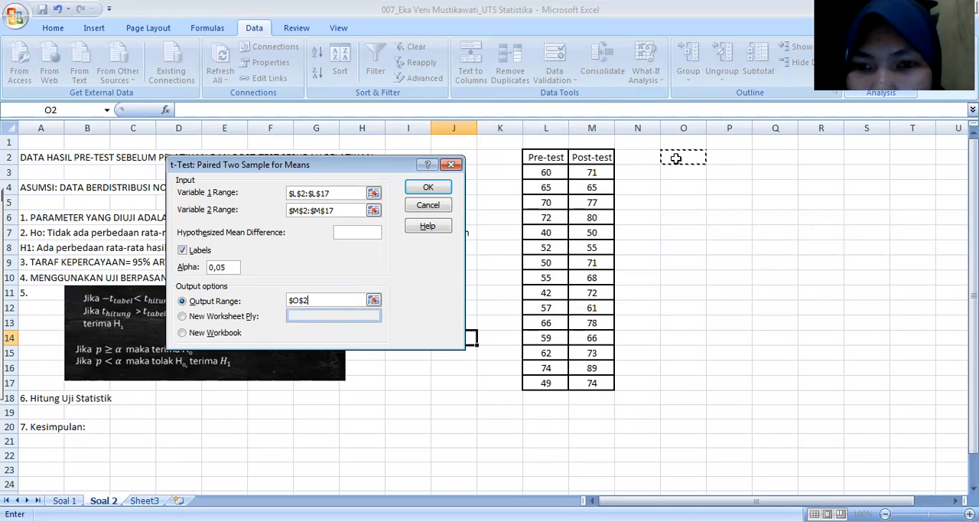
{"action": "left_click", "coordinate": [429, 188]}
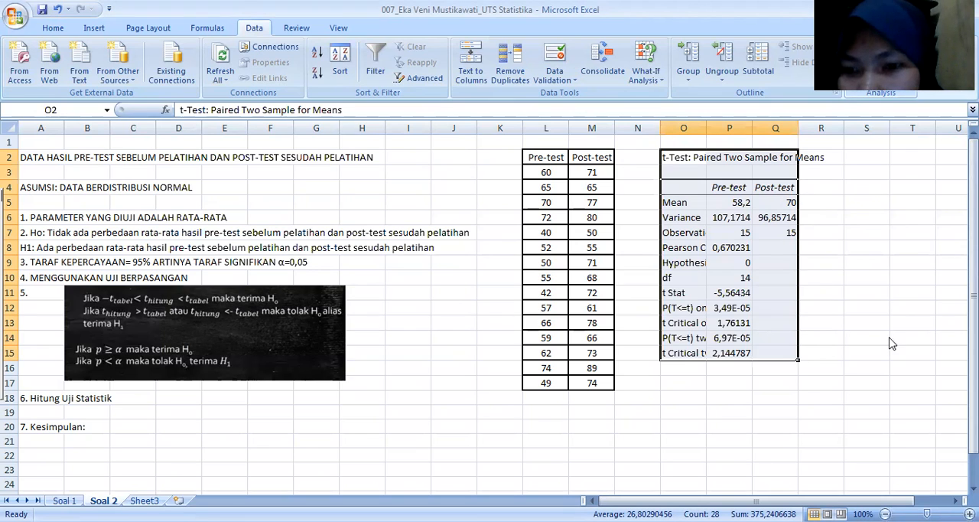
Step: Widen columns O, P and Q to fit the labels and values of the t-test output table
{"action": "left_click_drag", "start_coordinate": [799, 128], "coordinate": [889, 130]}
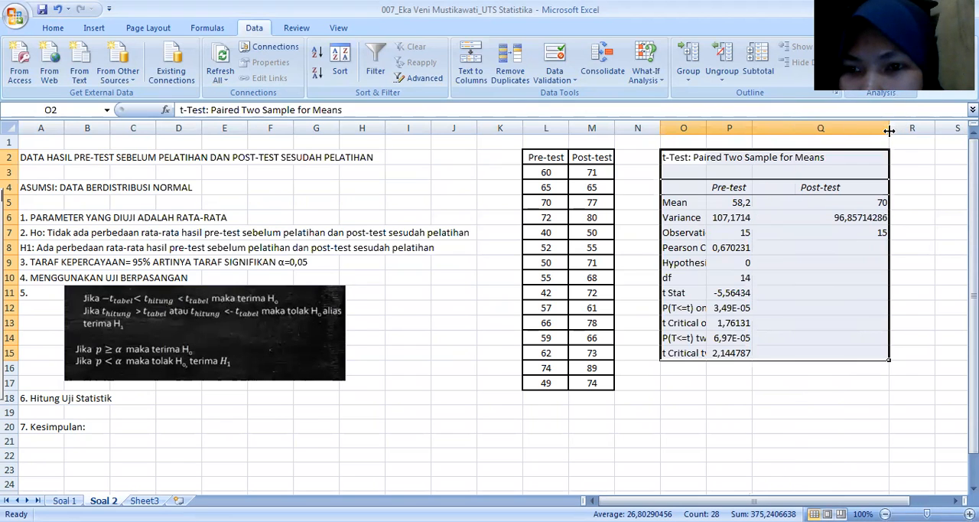
{"action": "left_click_drag", "start_coordinate": [753, 127], "coordinate": [803, 127]}
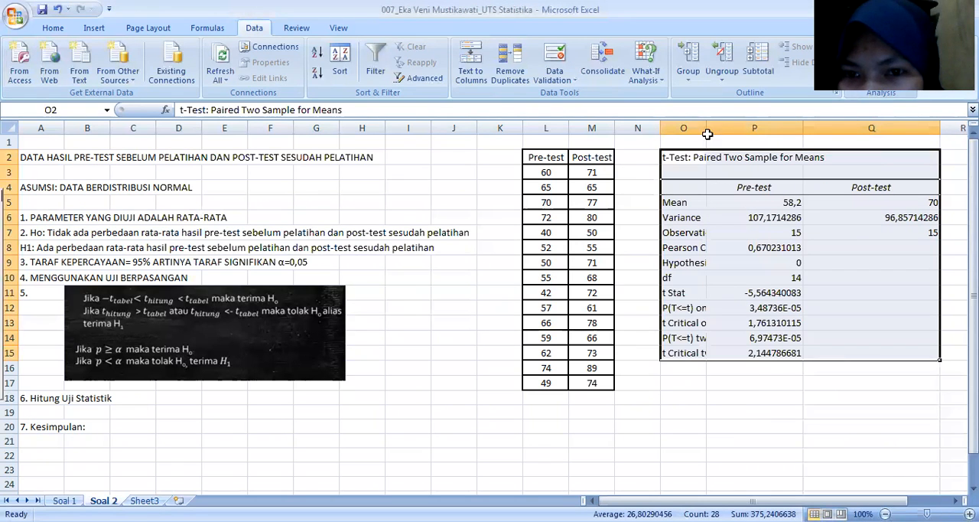
{"action": "left_click_drag", "start_coordinate": [703, 127], "coordinate": [754, 130]}
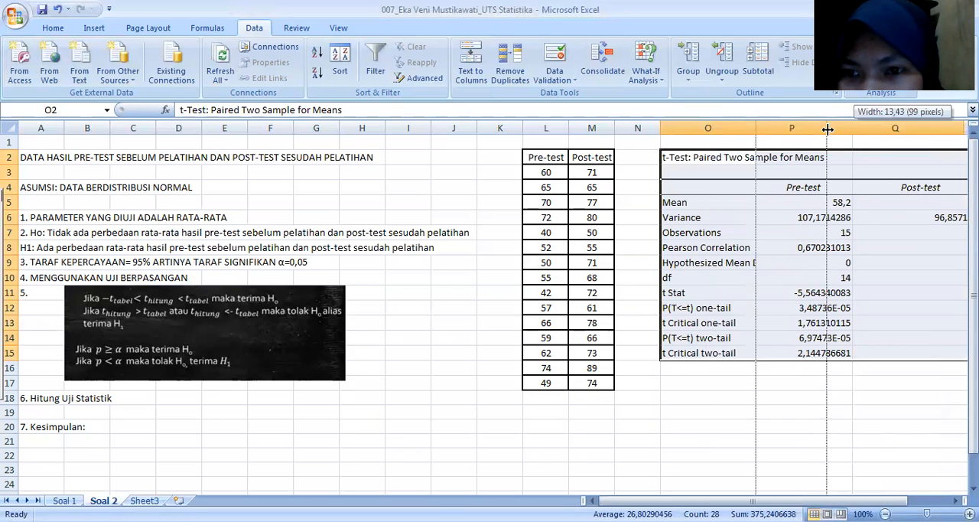
{"action": "left_click_drag", "start_coordinate": [828, 128], "coordinate": [814, 127]}
{"action": "left_click_drag", "start_coordinate": [953, 128], "coordinate": [882, 141]}
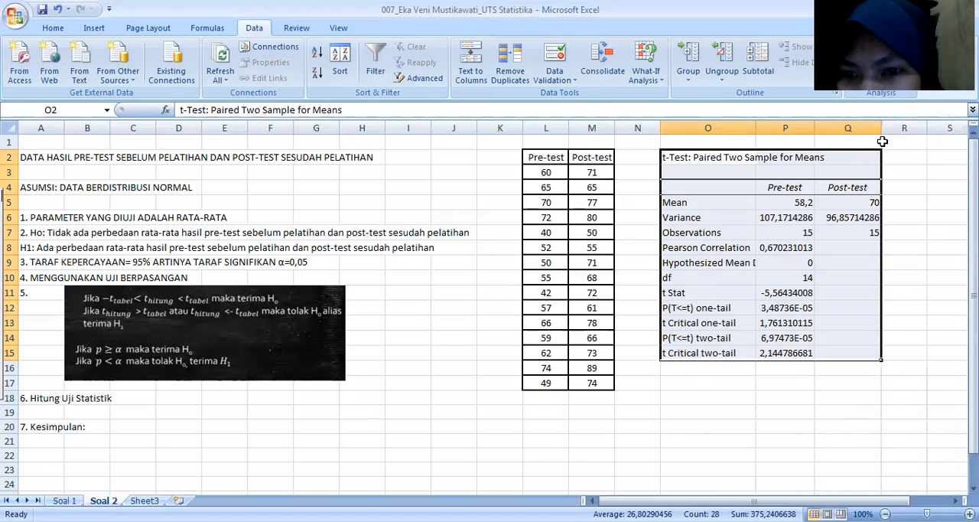
{"action": "left_click_drag", "start_coordinate": [755, 127], "coordinate": [804, 128]}
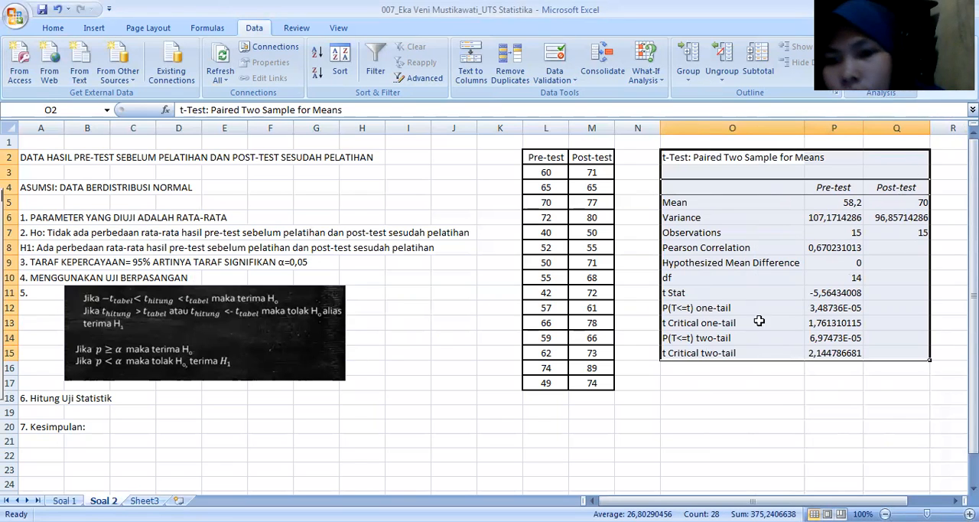
Step: Fill the t Stat cells O11:P11 and the t Critical two-tail cells O15:P15 with yellow
{"action": "scroll", "coordinate": [601, 375], "scroll_direction": "down", "scroll_amount": 1}
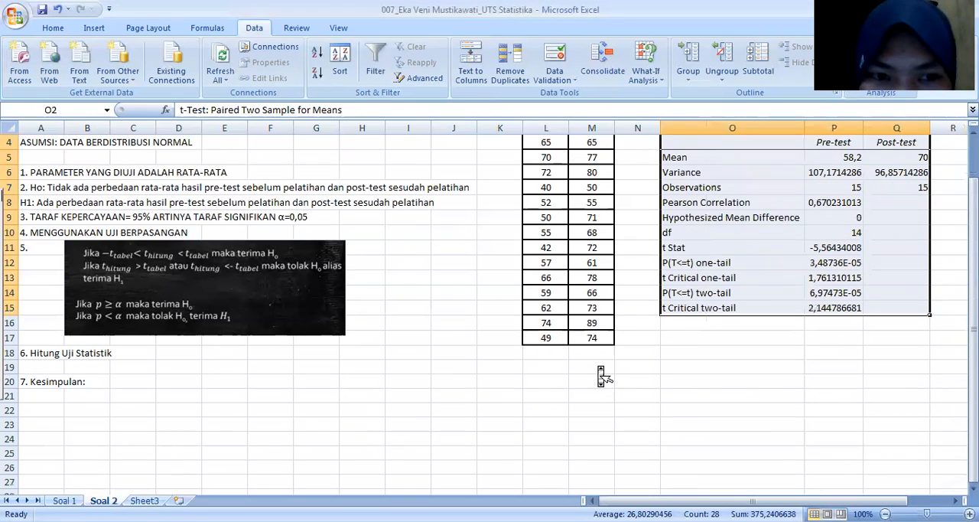
{"action": "scroll", "coordinate": [601, 375], "scroll_direction": "down", "scroll_amount": 2}
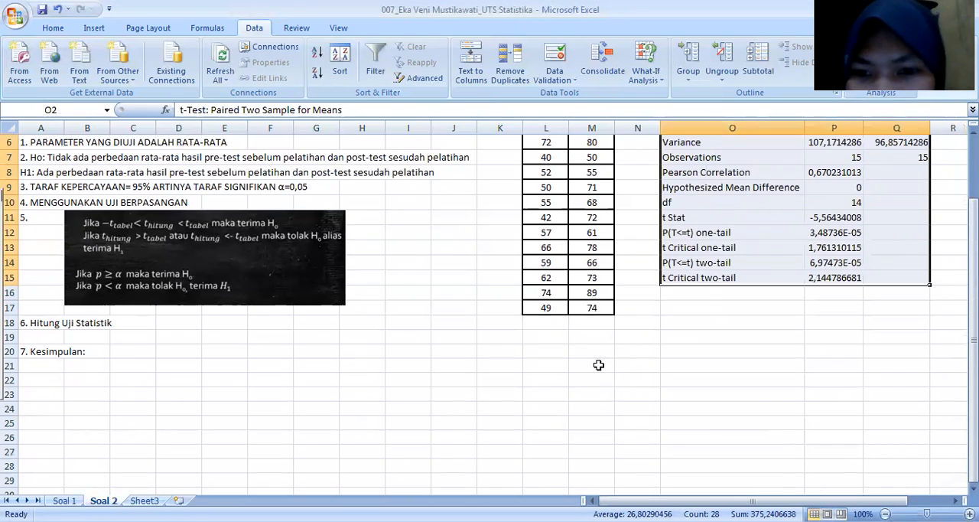
{"action": "left_click", "coordinate": [670, 218]}
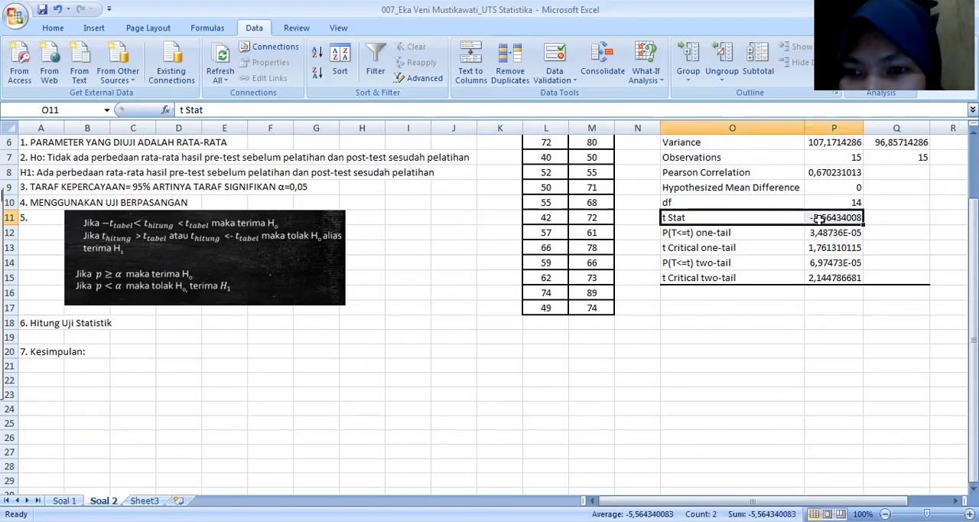
{"action": "left_click", "coordinate": [60, 29]}
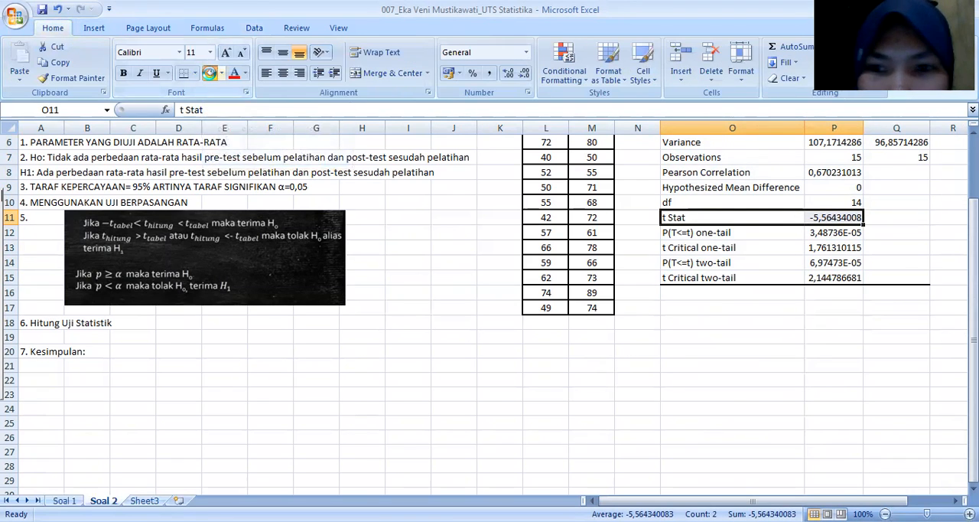
{"action": "left_click", "coordinate": [211, 75]}
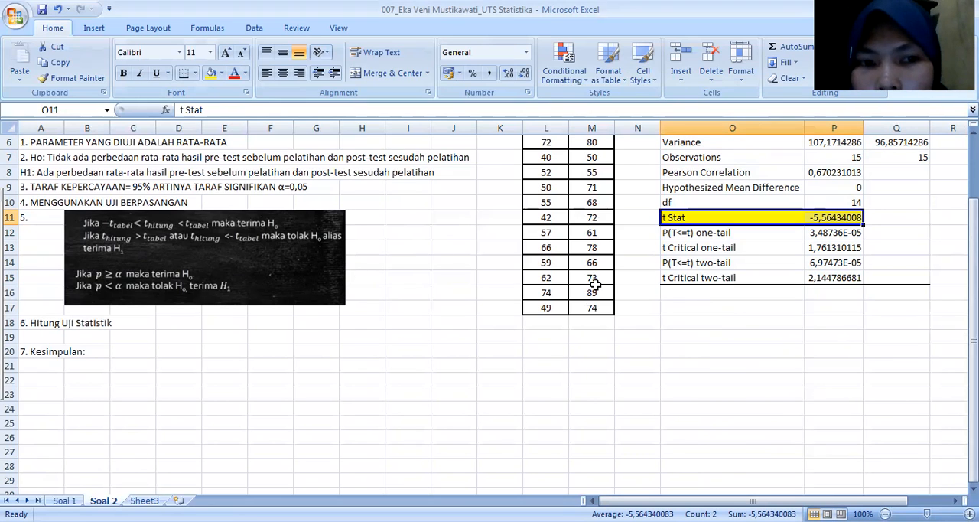
{"action": "left_click", "coordinate": [668, 280]}
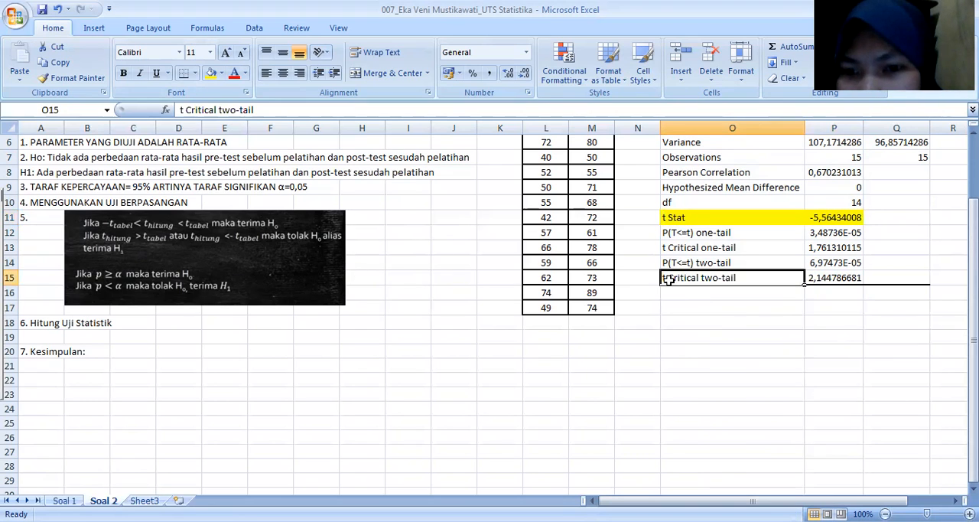
{"action": "left_click_drag", "start_coordinate": [668, 280], "coordinate": [831, 275]}
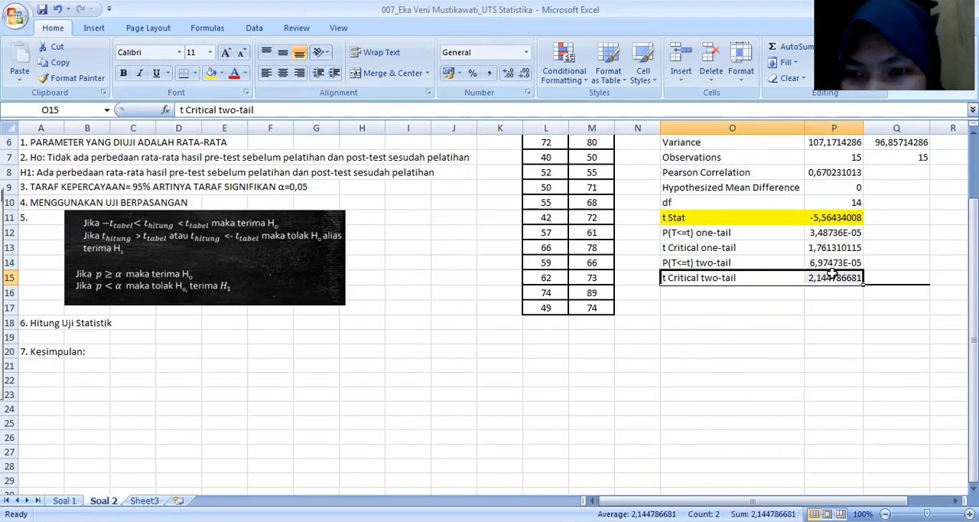
{"action": "left_click", "coordinate": [213, 75]}
Step: Begin the t-value conclusion in O17 with the text "Karena t hitung= -5,5643"
{"action": "left_click", "coordinate": [668, 310]}
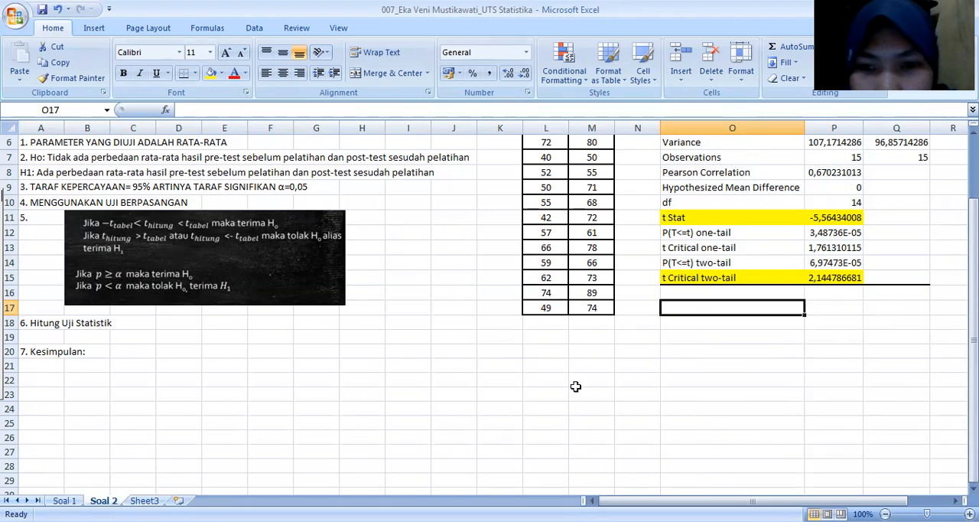
{"action": "double_click", "coordinate": [675, 309]}
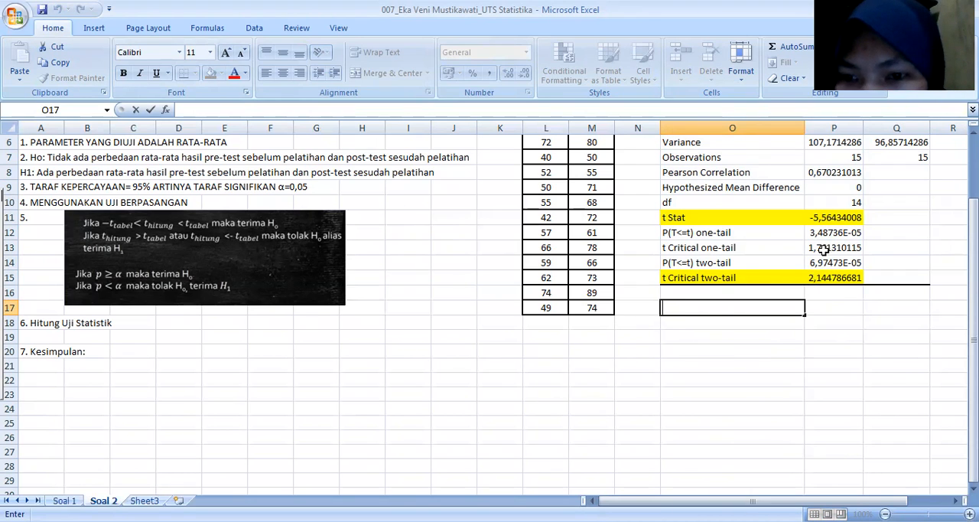
{"action": "type", "text": "Karena"}
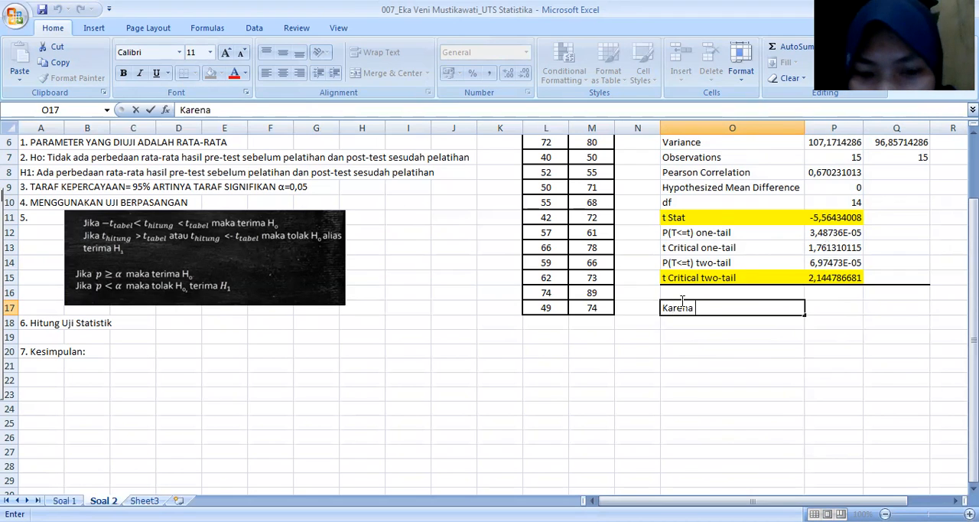
{"action": "type", "text": " t hitung="}
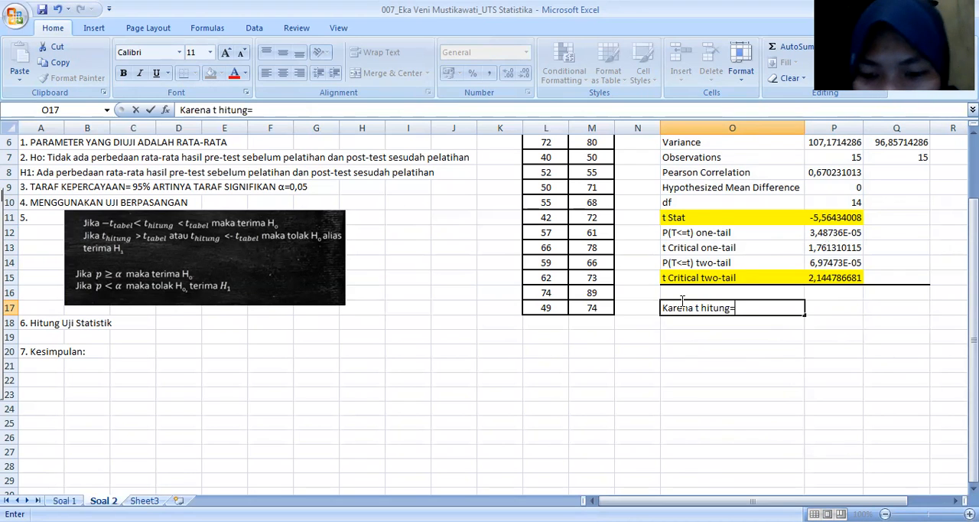
{"action": "type", "text": " -"}
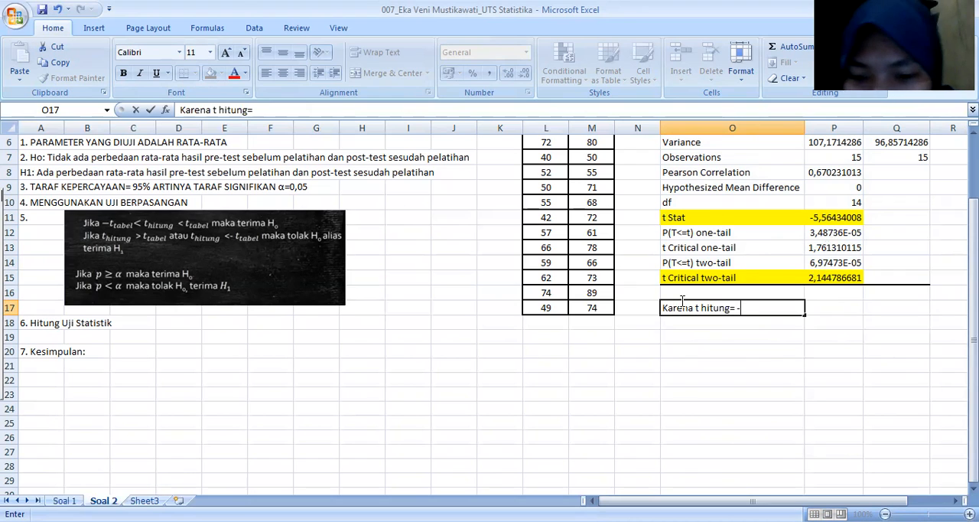
{"action": "type", "text": "5,5"}
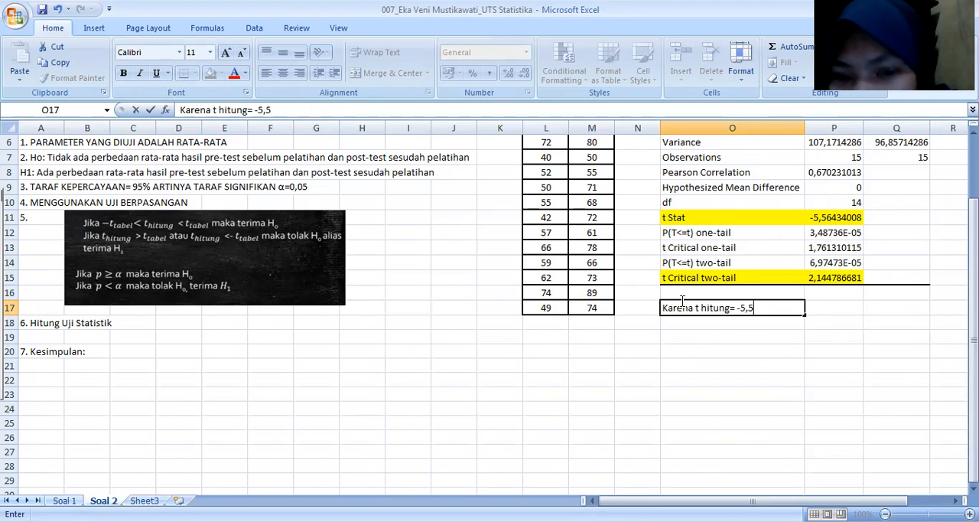
{"action": "type", "text": "643"}
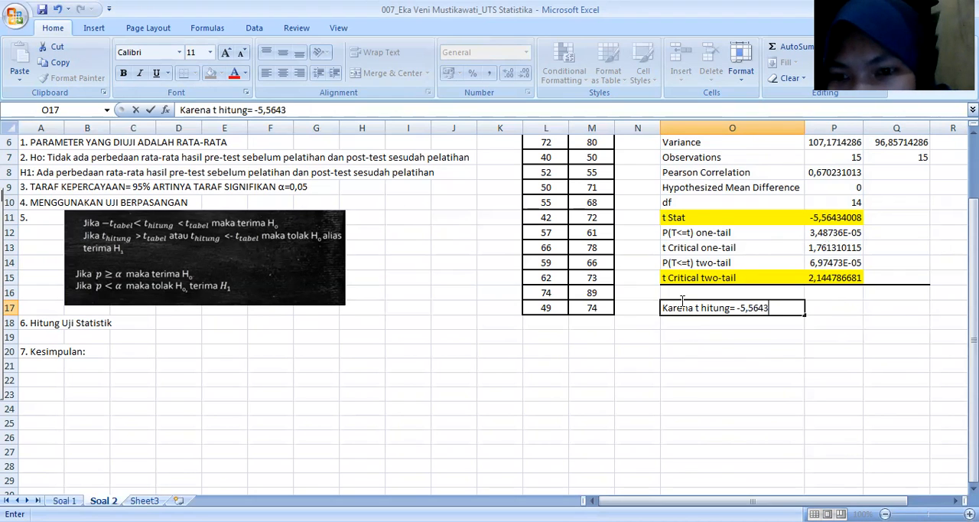
{"action": "type", "text": " <"}
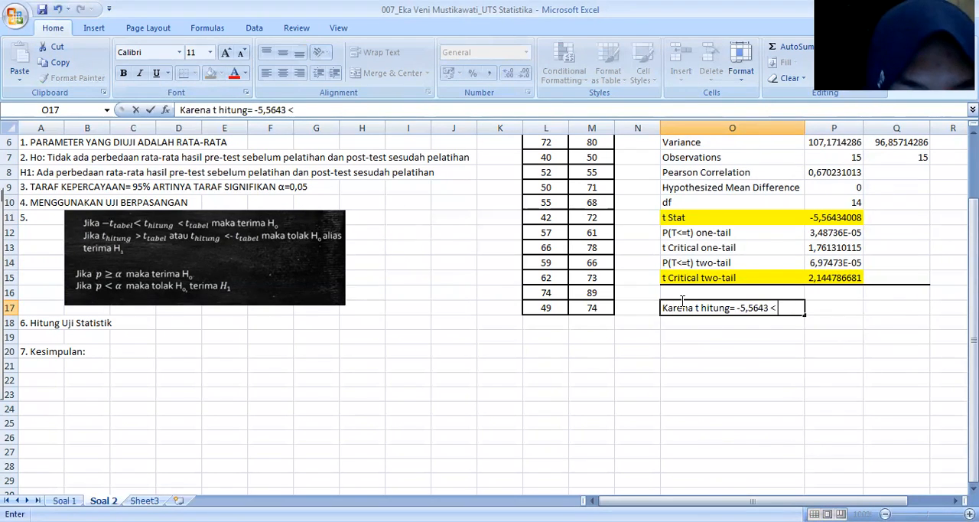
{"action": "type", "text": " -t"}
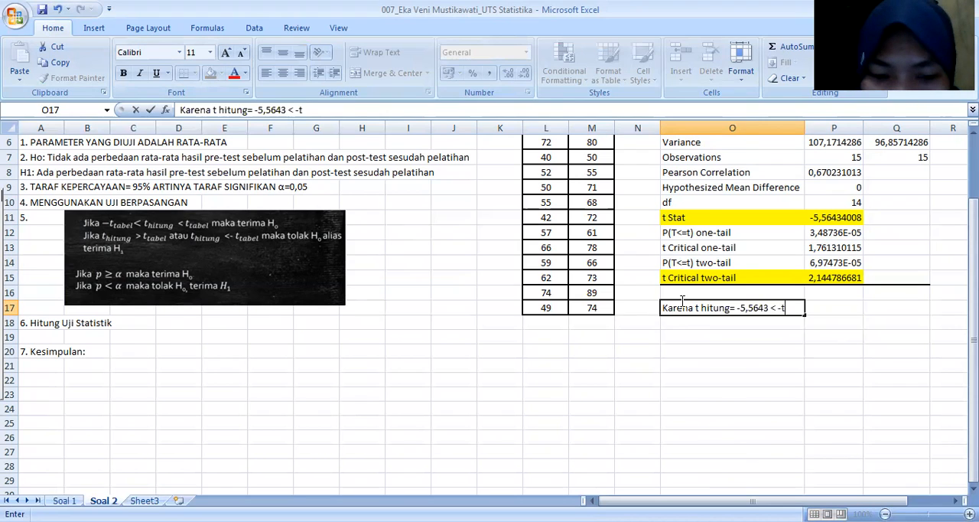
{"action": "type", "text": " tabel=-"}
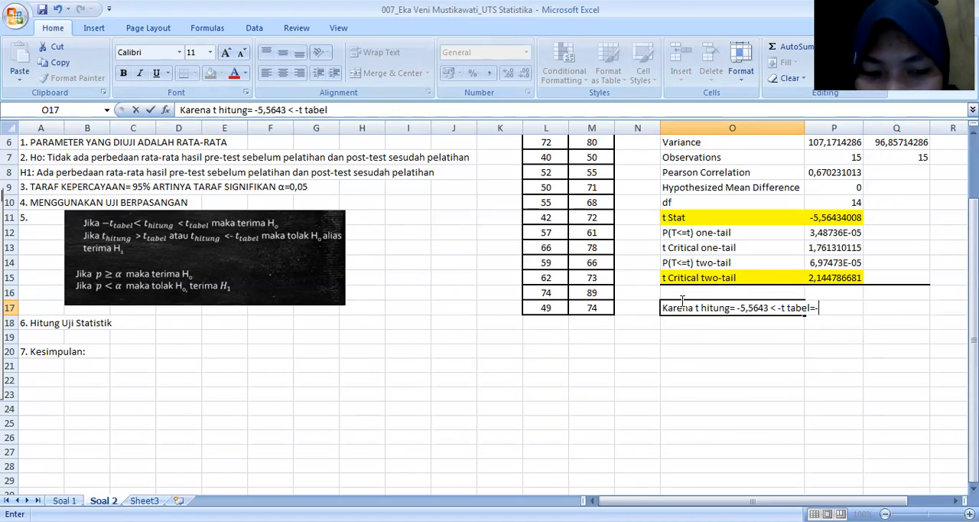
{"action": "type", "text": "2,"}
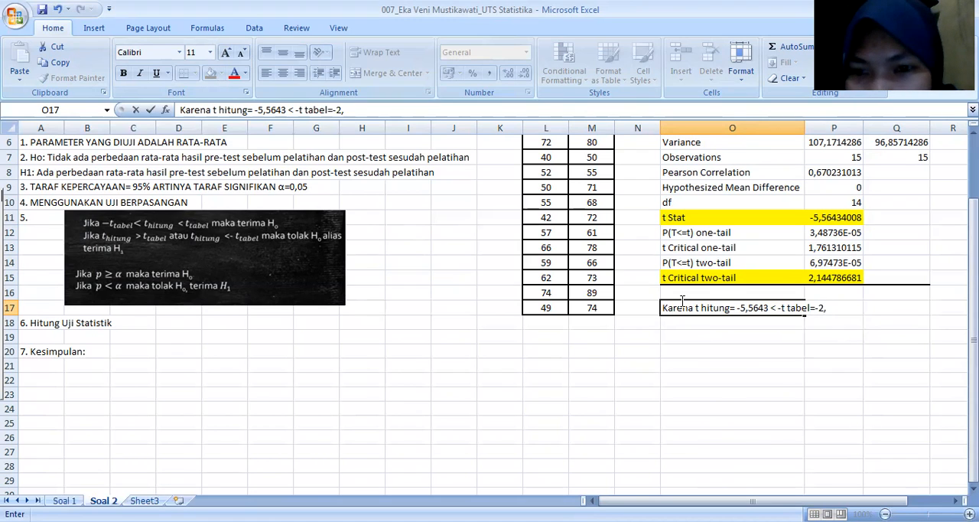
{"action": "type", "text": "14"}
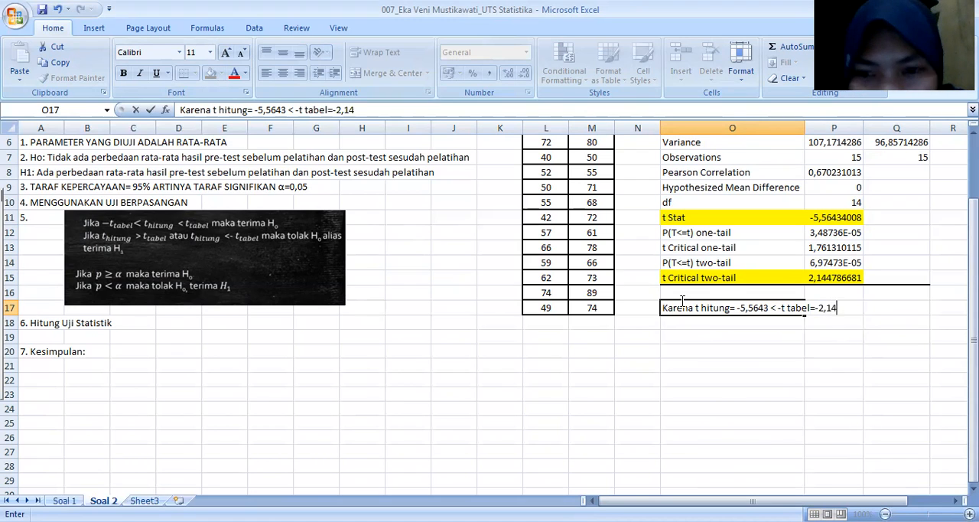
{"action": "type", "text": "4, maka"}
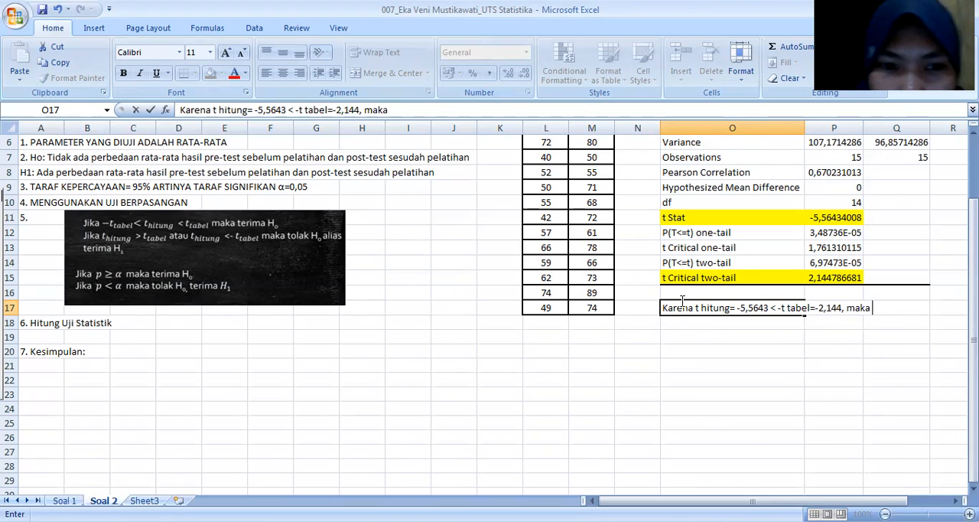
{"action": "type", "text": " H"}
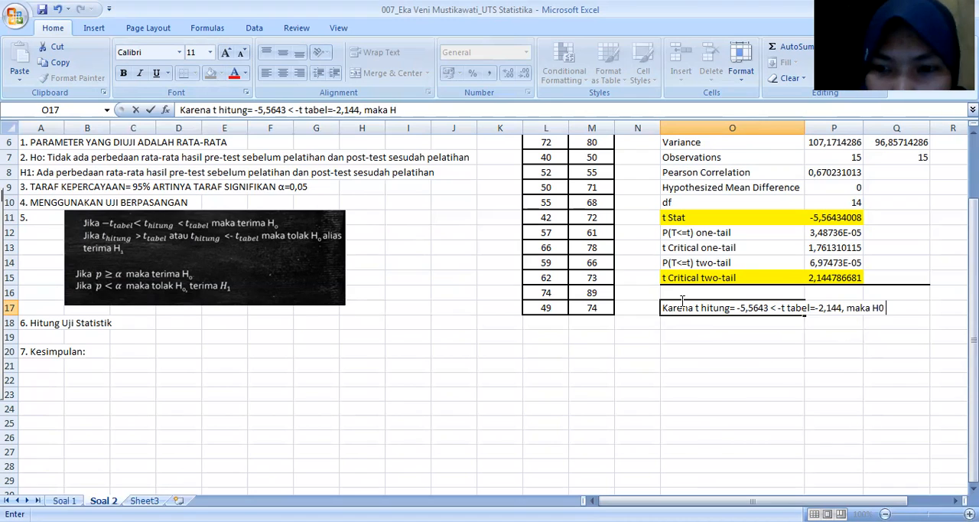
{"action": "type", "text": "o ditolak"}
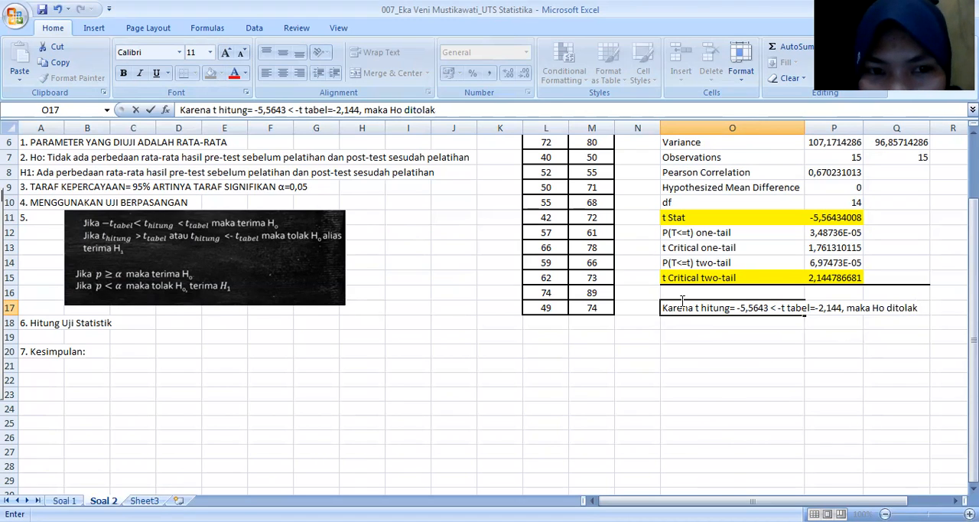
{"action": "type", "text": " alias"}
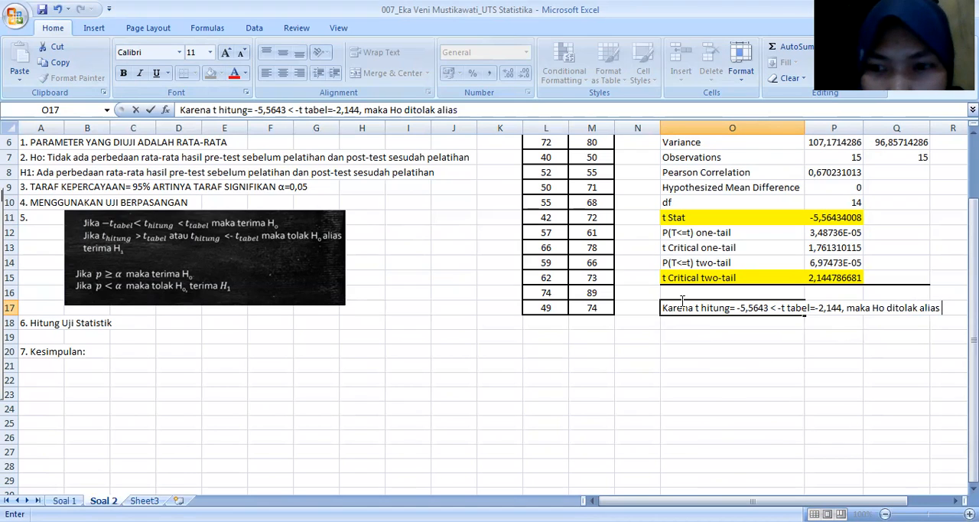
{"action": "type", "text": " H1 di"}
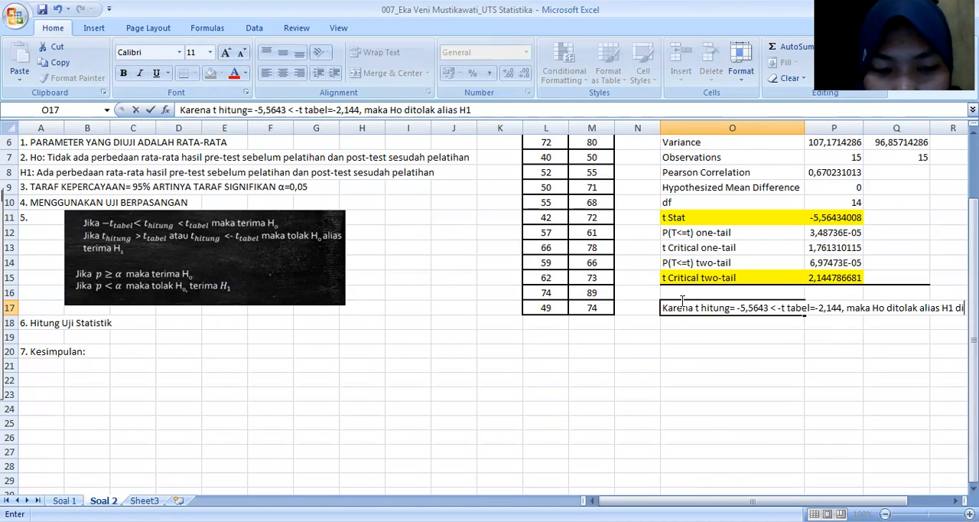
{"action": "type", "text": "terima"}
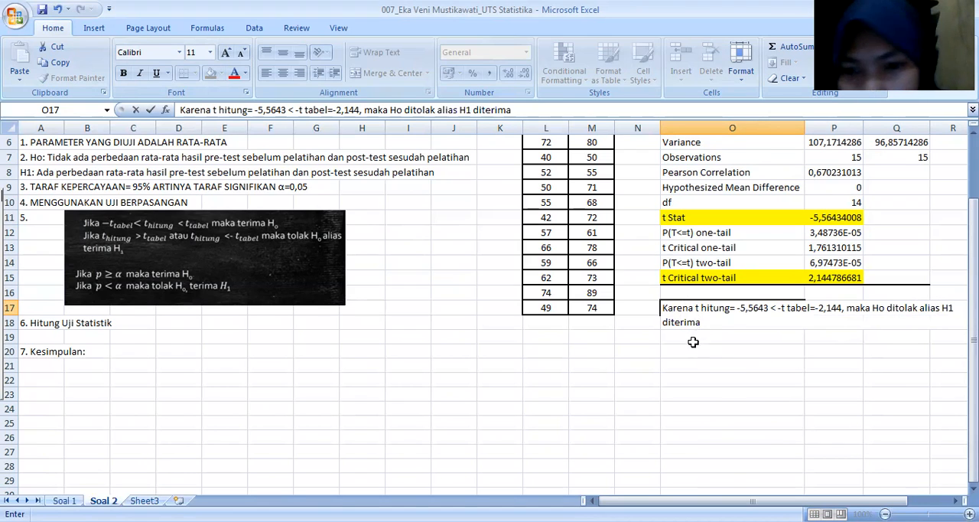
Step: Complete the O17 sentence with ", maka Ho ditolak alias H1 diterima" and commit the entry
{"action": "left_click", "coordinate": [678, 345]}
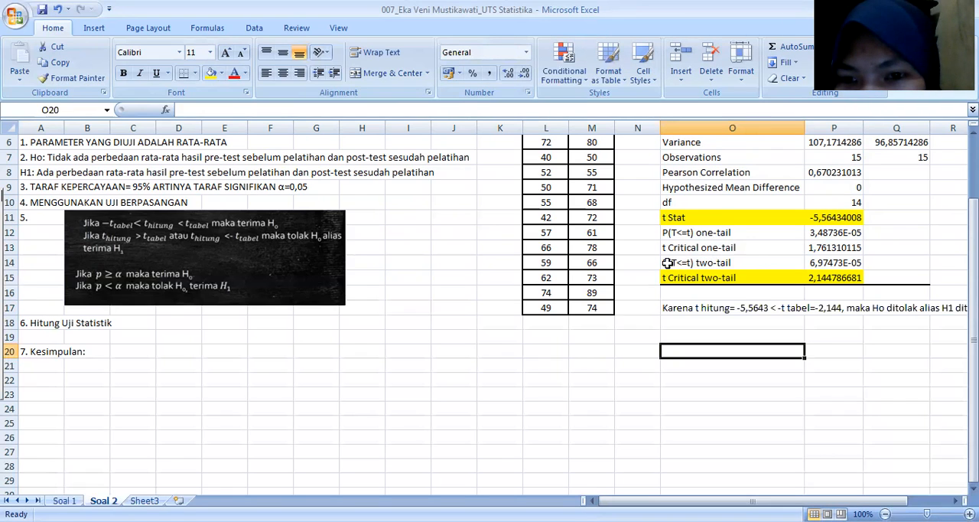
Step: Fill the P(T<=t) two-tail cells O14:P14 with light green
{"action": "left_click", "coordinate": [667, 263]}
{"action": "left_click_drag", "start_coordinate": [673, 264], "coordinate": [824, 267]}
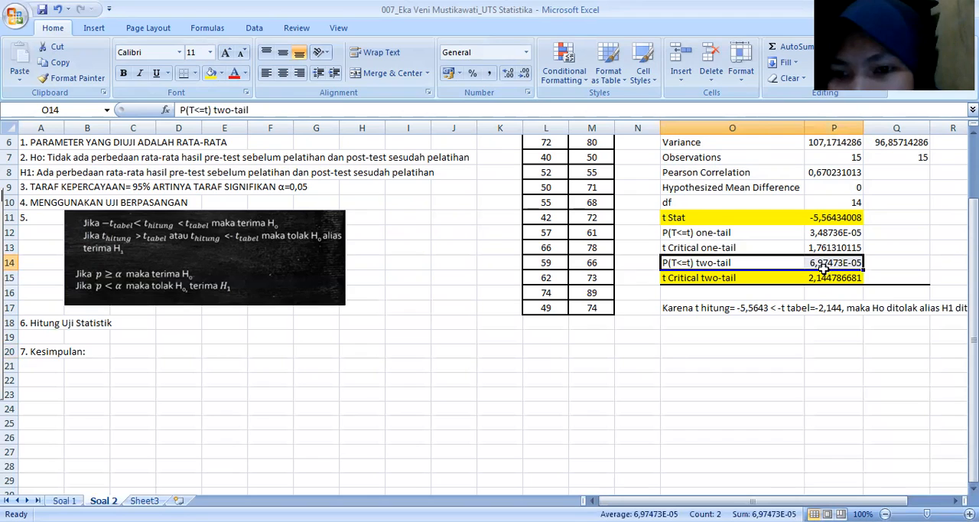
{"action": "left_click", "coordinate": [222, 73]}
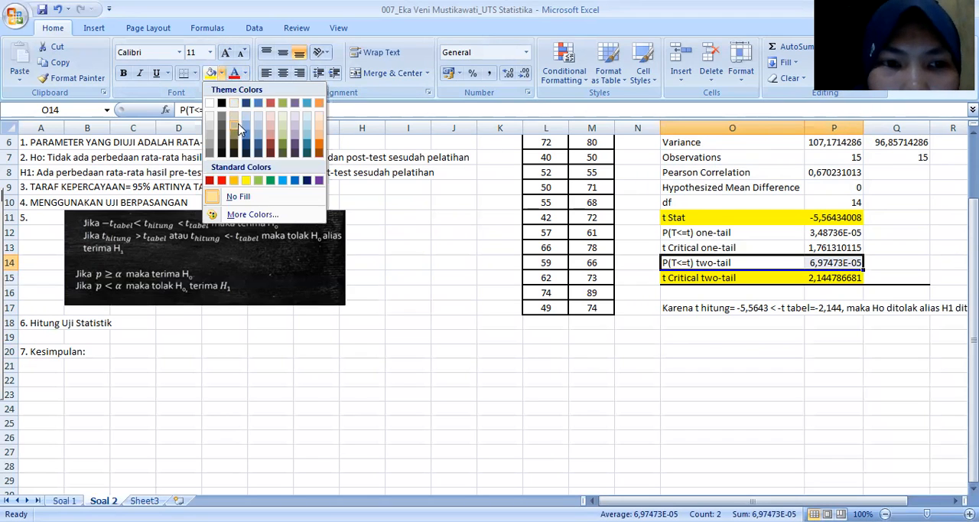
{"action": "left_click", "coordinate": [258, 181]}
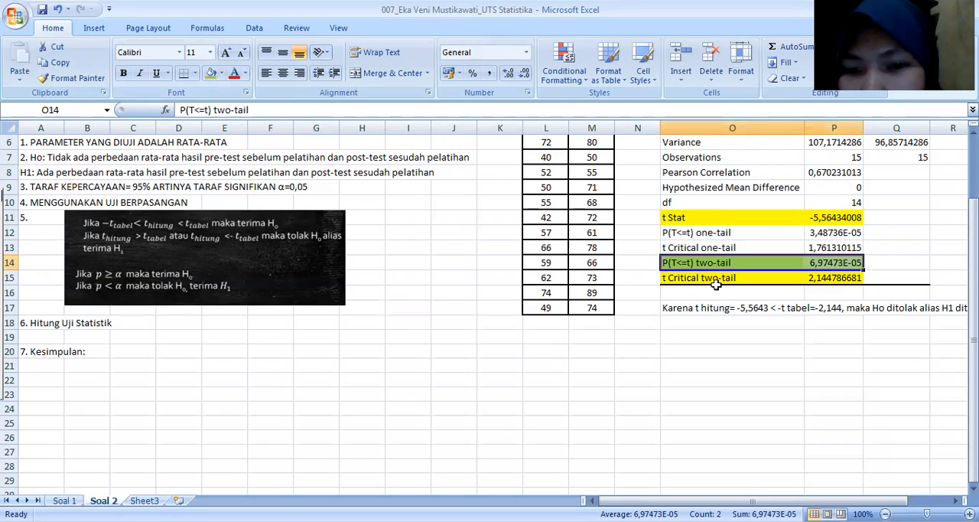
Step: Write "p= 0,00006" in O19, checking the full decimal form of the two-tail p-value in P14
{"action": "left_click", "coordinate": [674, 337]}
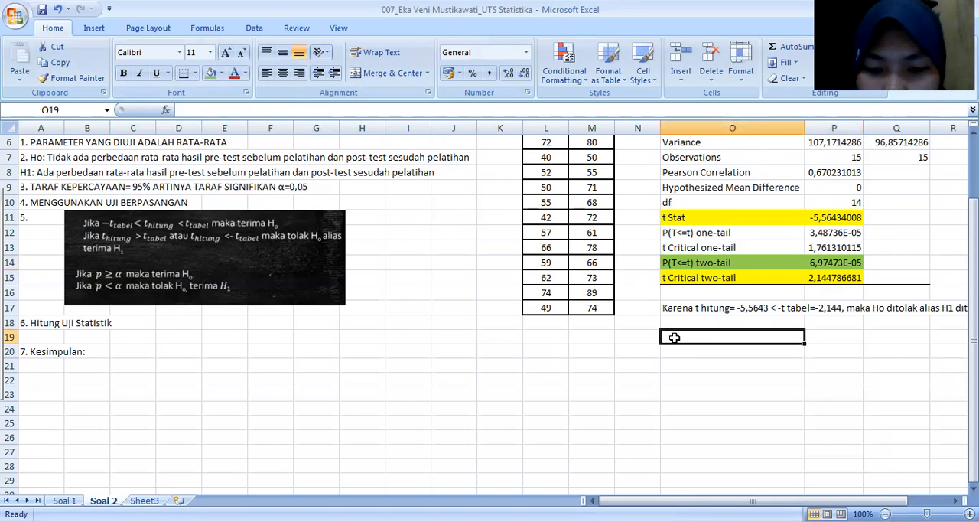
{"action": "type", "text": "p="}
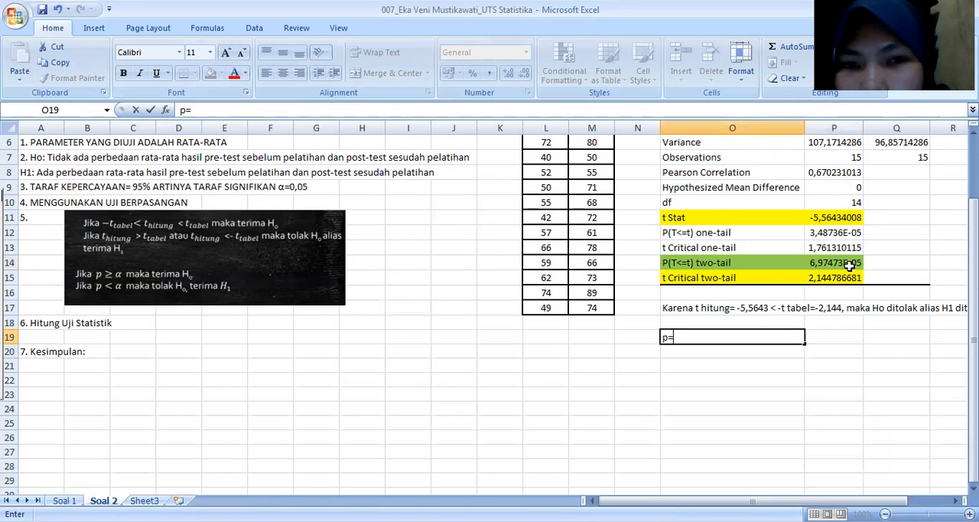
{"action": "left_click", "coordinate": [842, 264]}
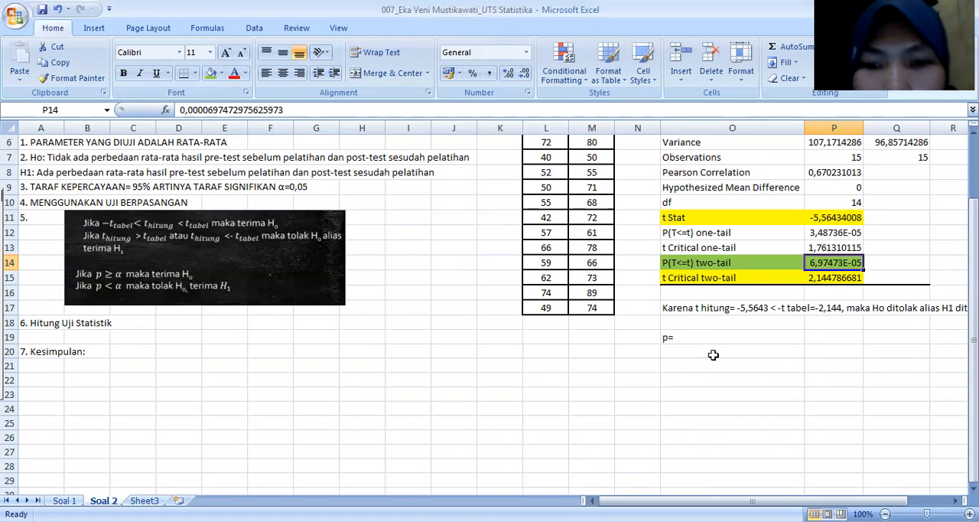
{"action": "left_click", "coordinate": [680, 337]}
{"action": "double_click", "coordinate": [680, 338]}
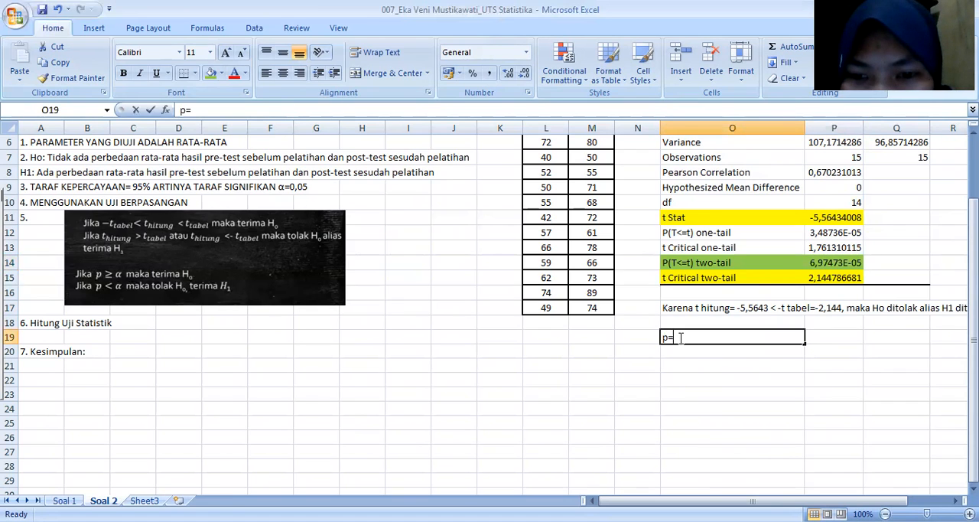
{"action": "type", "text": "0,0"}
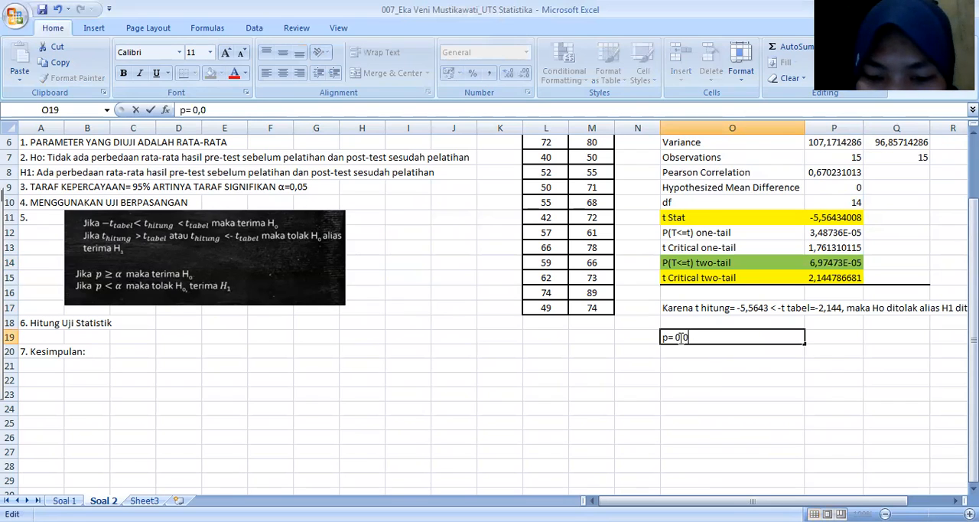
{"action": "type", "text": "0006"}
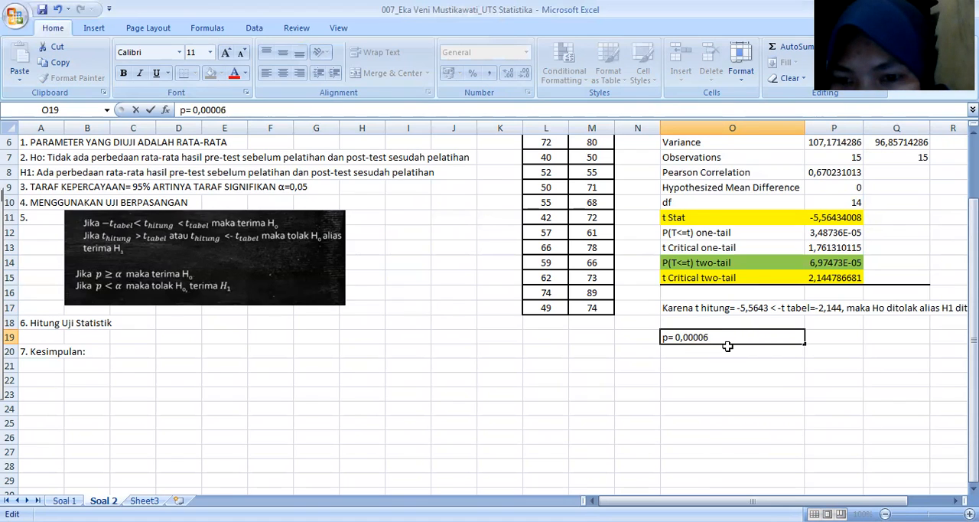
Step: Append the significance comparison "< 0,05, maka" to the p-value text in O19
{"action": "type", "text": "<"}
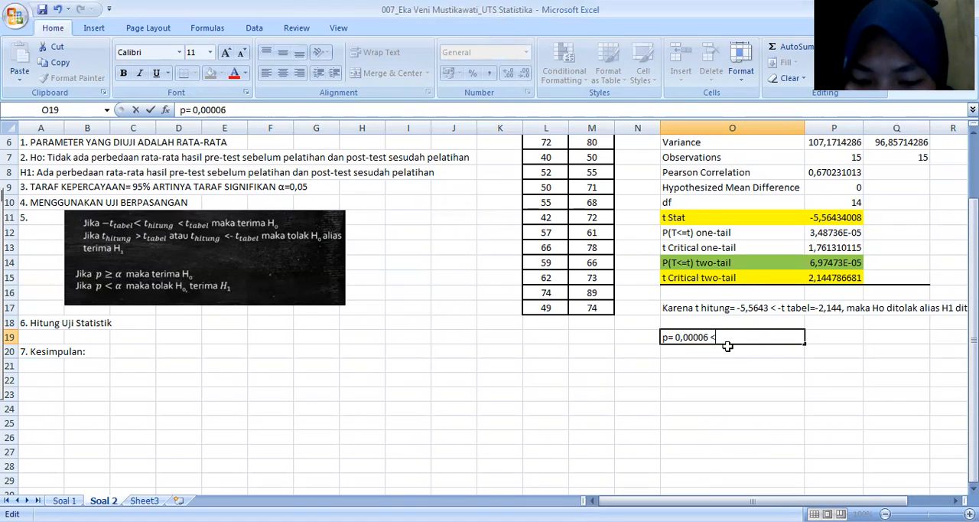
{"action": "type", "text": " 0,"}
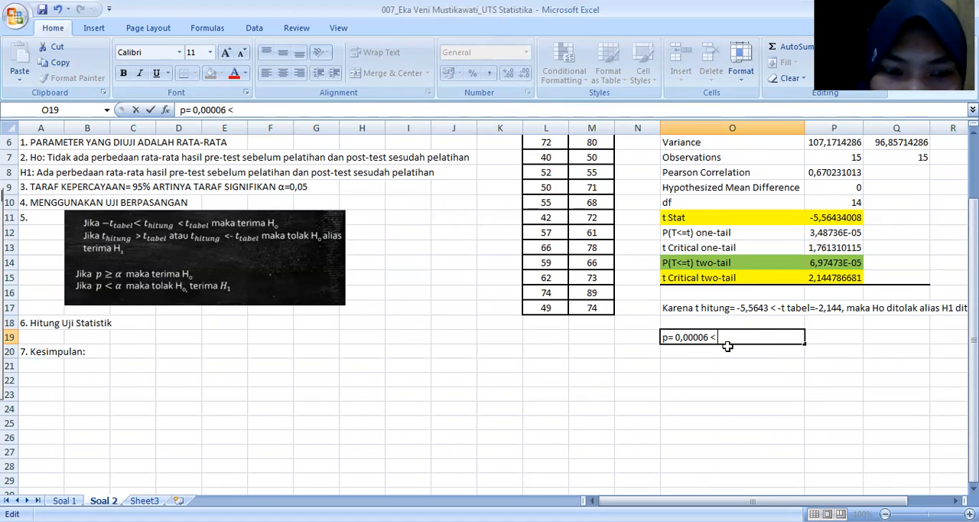
{"action": "type", "text": "05"}
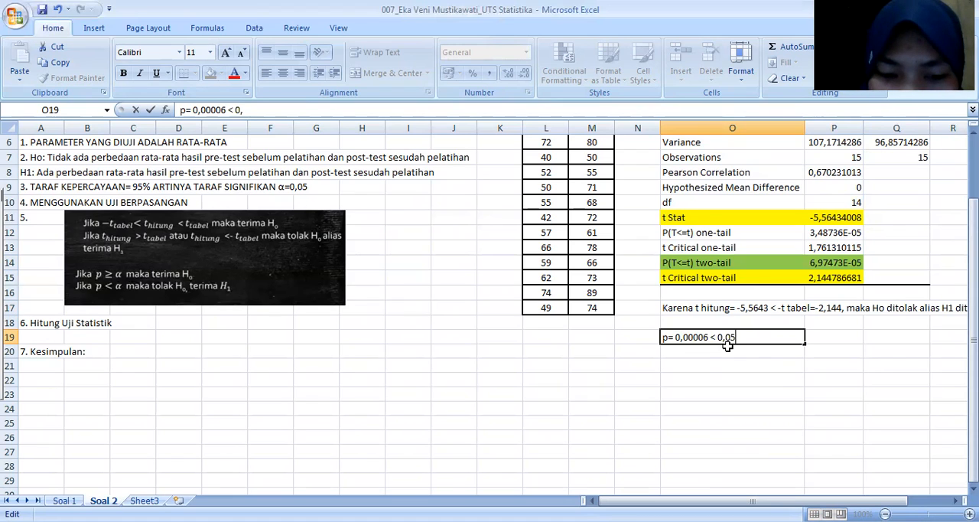
{"action": "type", "text": ", maka"}
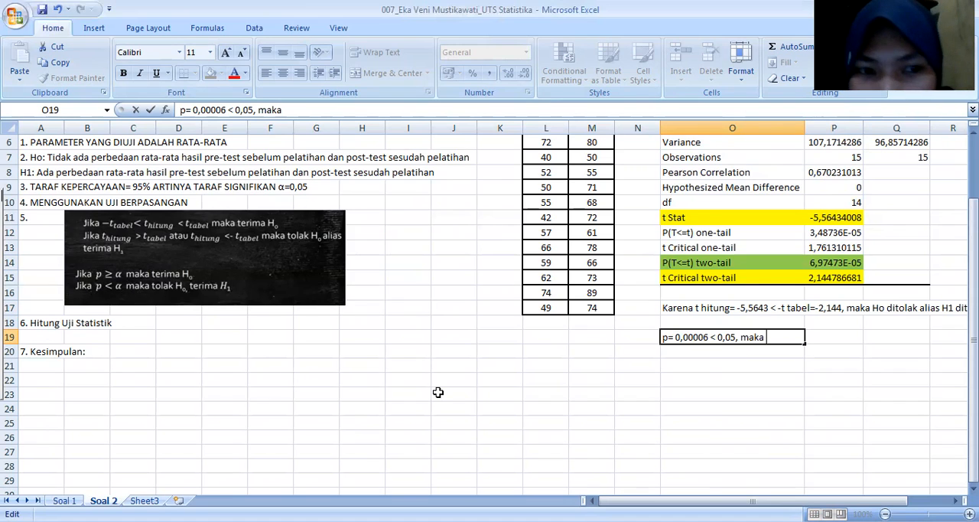
Step: Complete the O19 sentence with "Ho ditolak, H1 diterima" and commit the entry
{"action": "type", "text": "Ho ditolak d"}
{"action": "key", "text": "BackSpace"}
{"action": "key", "text": "BackSpace"}
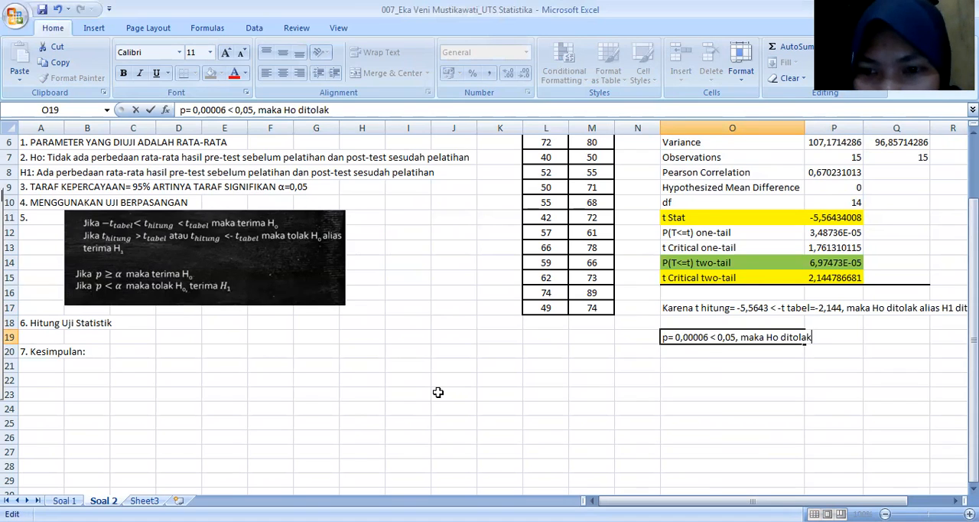
{"action": "type", "text": ", H1"}
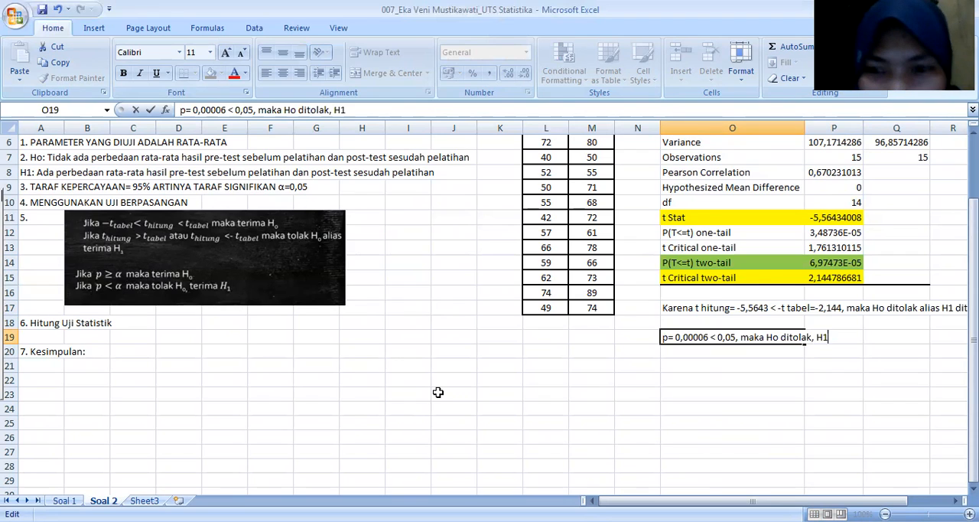
{"action": "type", "text": " dit"}
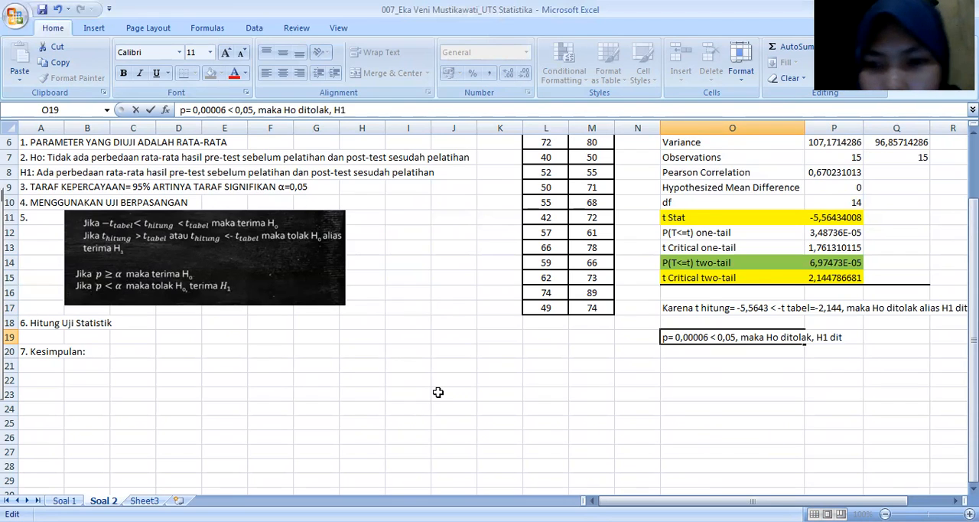
{"action": "type", "text": "erima"}
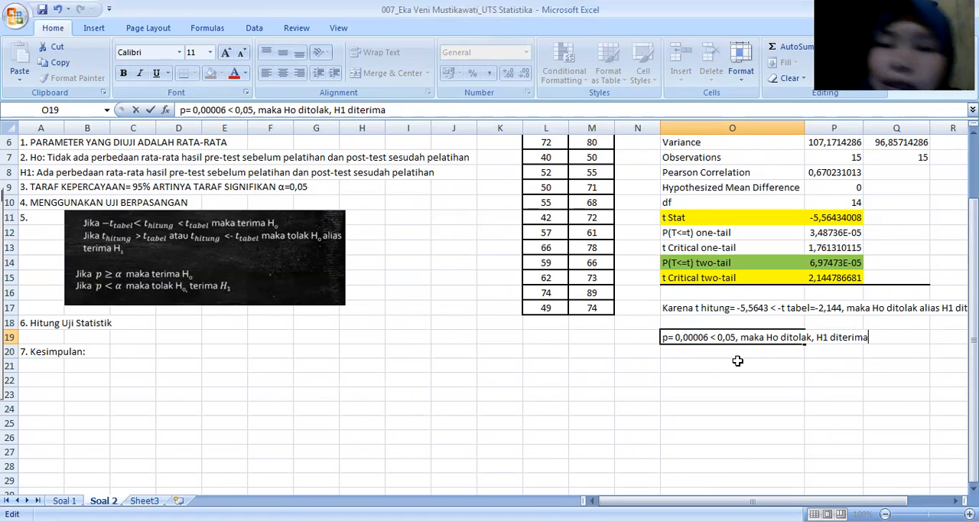
{"action": "left_click", "coordinate": [97, 352]}
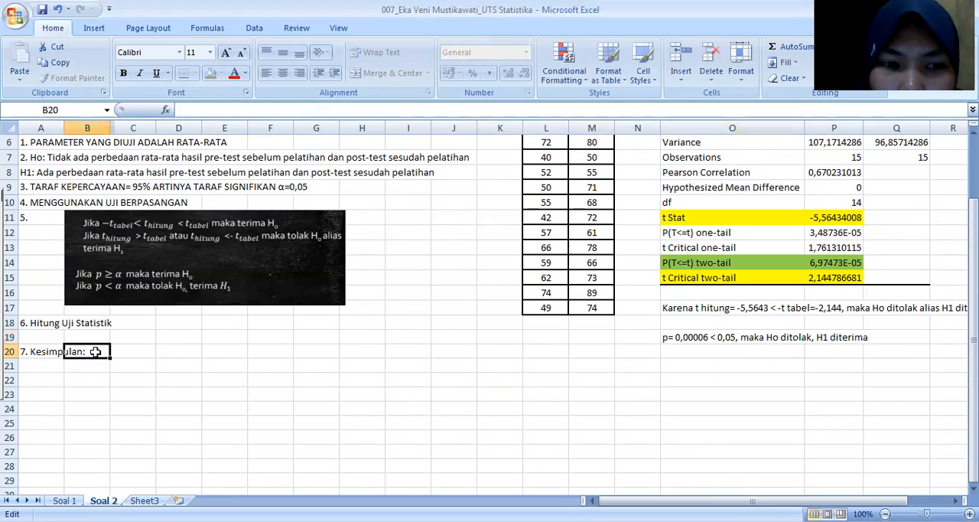
Step: Begin the conclusion in A20 by adding "Ada perbedaan rata-rata" after "7. Kesimpulan:"
{"action": "double_click", "coordinate": [35, 352]}
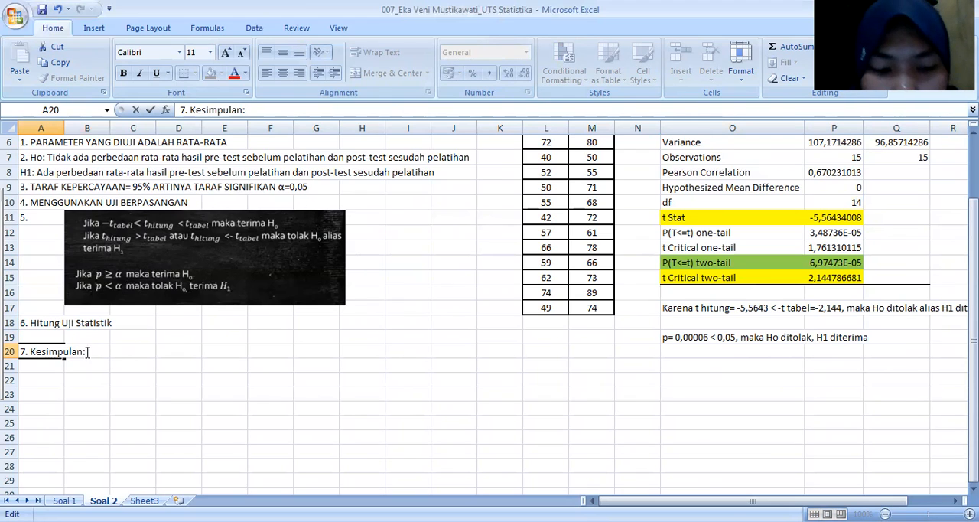
{"action": "type", "text": "Ada"}
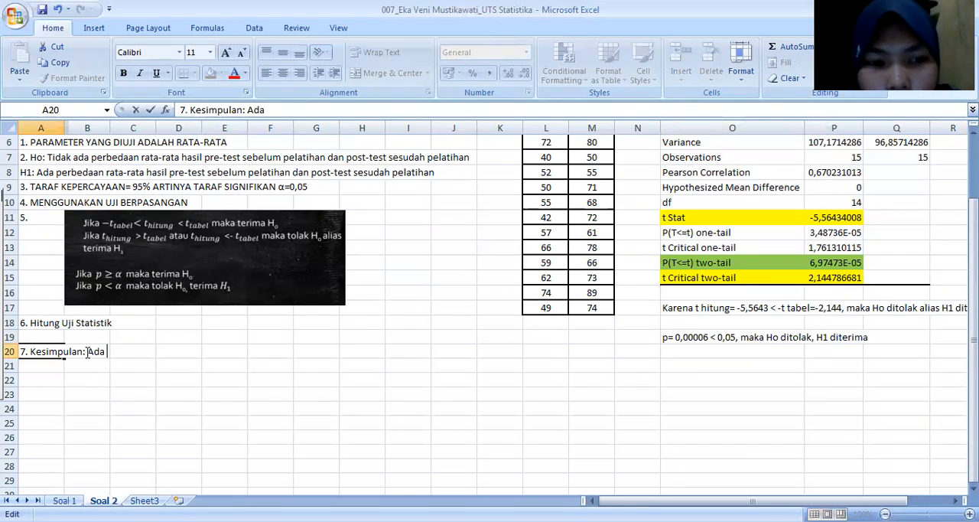
{"action": "type", "text": " perbeda"}
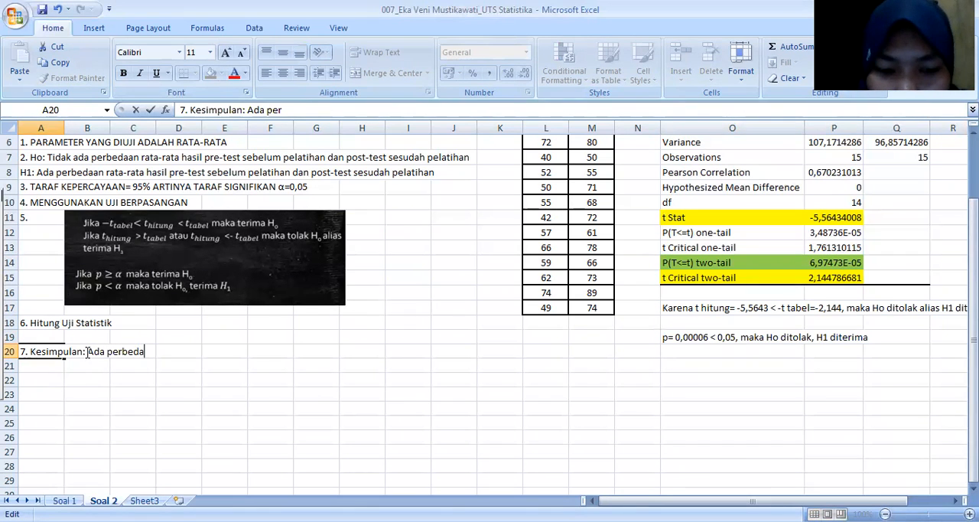
{"action": "type", "text": "an rata"}
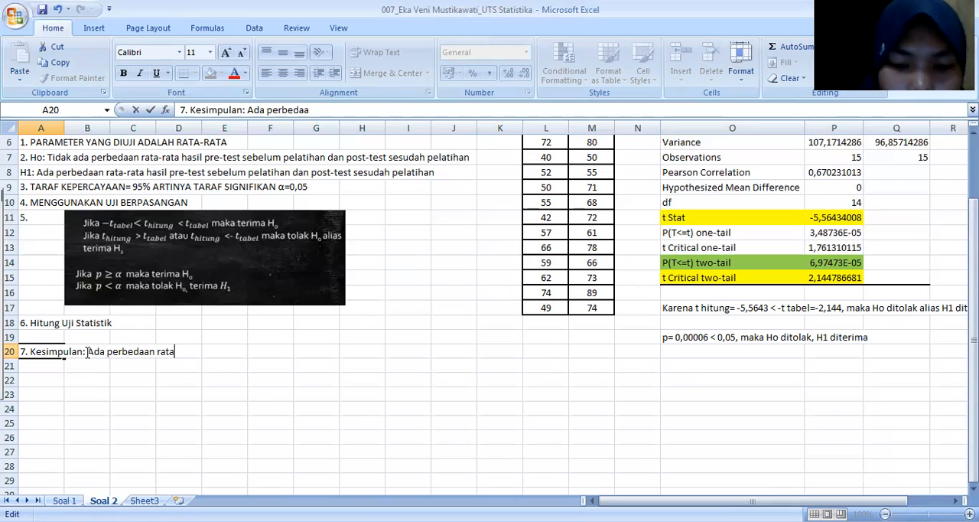
{"action": "type", "text": "-rata"}
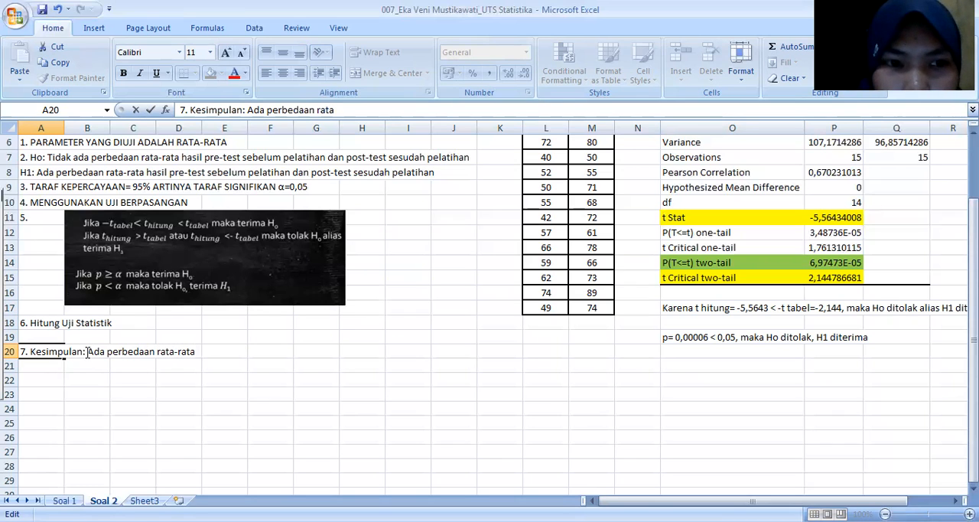
{"action": "type", "text": " hasil"}
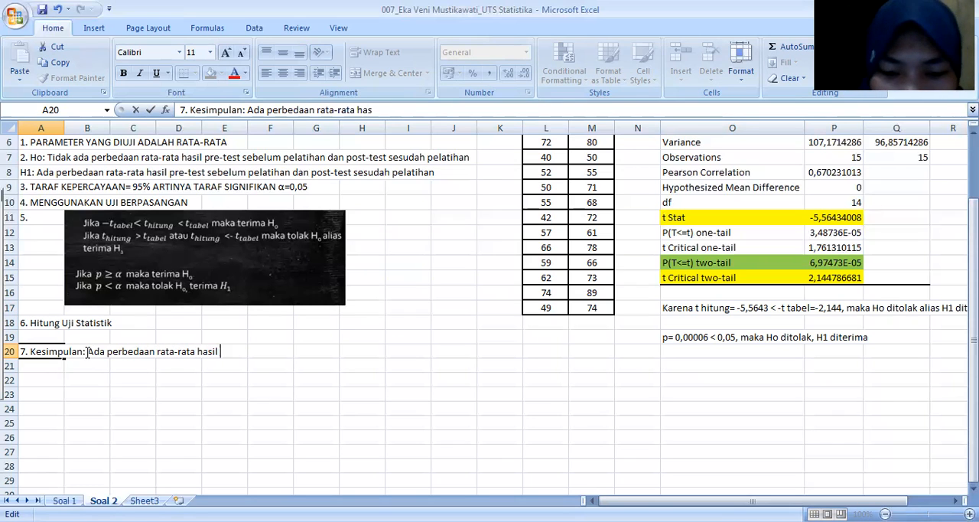
{"action": "type", "text": " pre-test"}
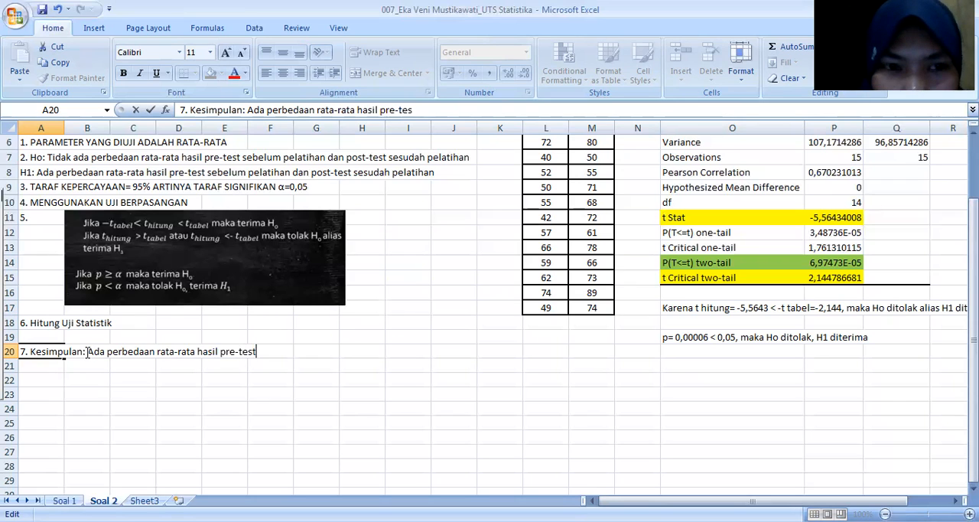
{"action": "type", "text": " sebelum pelatahian"}
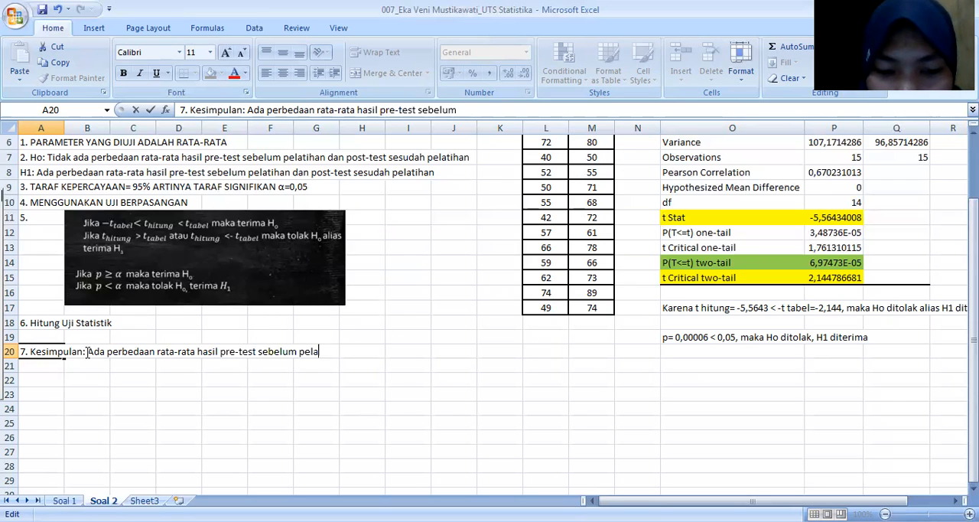
Step: Continue the conclusion in A20 with "hasil pre-test sebelum pelatihan dan"
{"action": "key", "text": "BackSpace"}
{"action": "key", "text": "BackSpace"}
{"action": "key", "text": "BackSpace"}
{"action": "key", "text": "BackSpace"}
{"action": "key", "text": "BackSpace"}
{"action": "type", "text": "ihan dan "}
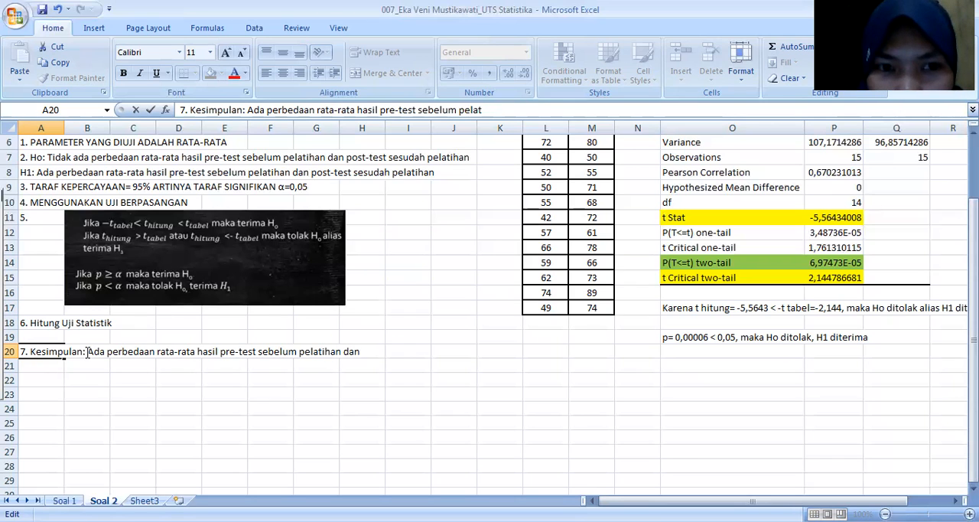
{"action": "type", "text": "post-test sesud"}
Step: Finish the A20 conclusion sentence with "post-test sesudah pelatihan"
{"action": "key", "text": "BackSpace"}
{"action": "key", "text": "BackSpace"}
{"action": "type", "text": "udah pelatihan"}
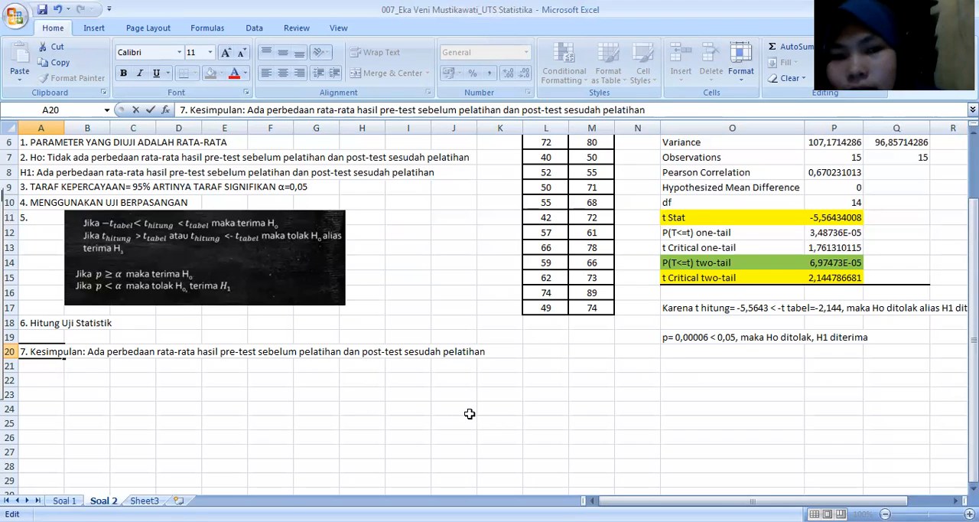
Step: Look over the completed Soal 2 analysis, commit the A20 entry and switch to the Soal 1 sheet
{"action": "scroll", "coordinate": [470, 413], "scroll_direction": "up", "scroll_amount": 2}
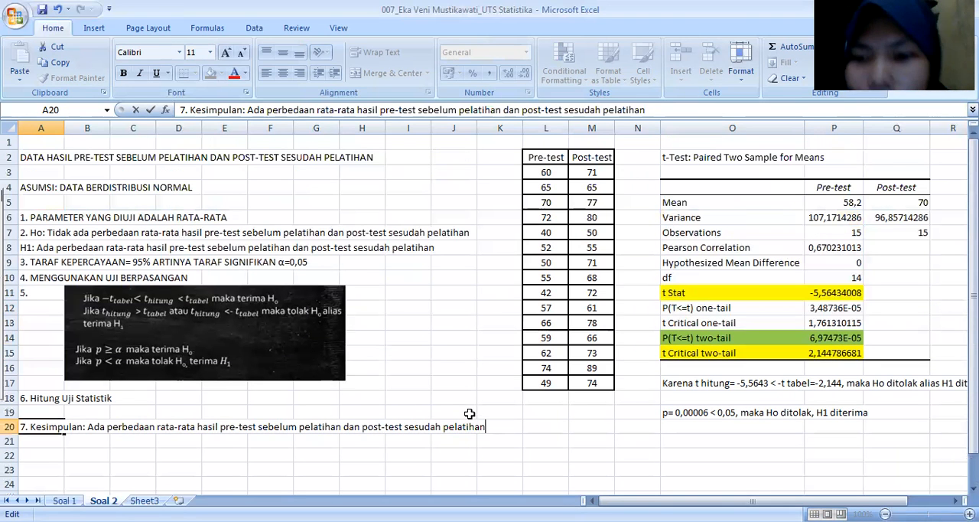
{"action": "scroll", "coordinate": [469, 413], "scroll_direction": "down", "scroll_amount": 2}
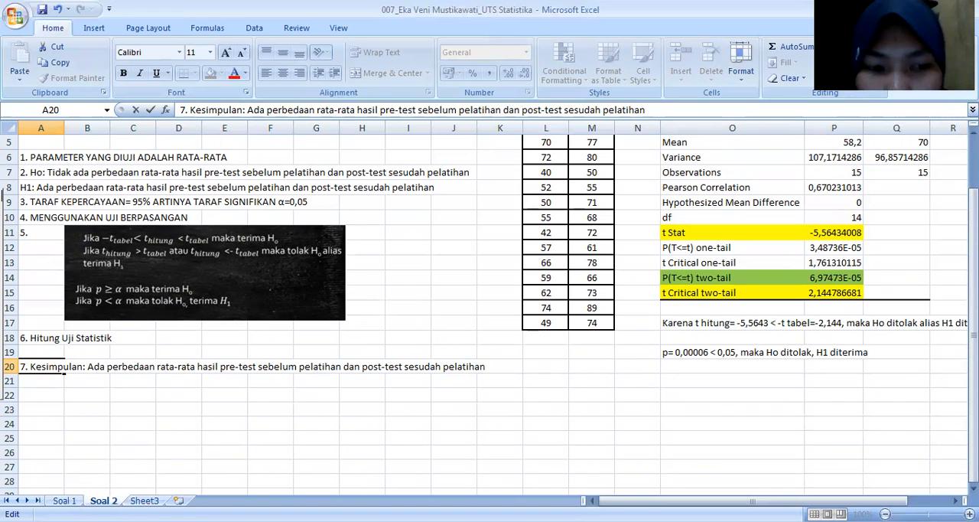
{"action": "left_click", "coordinate": [64, 501]}
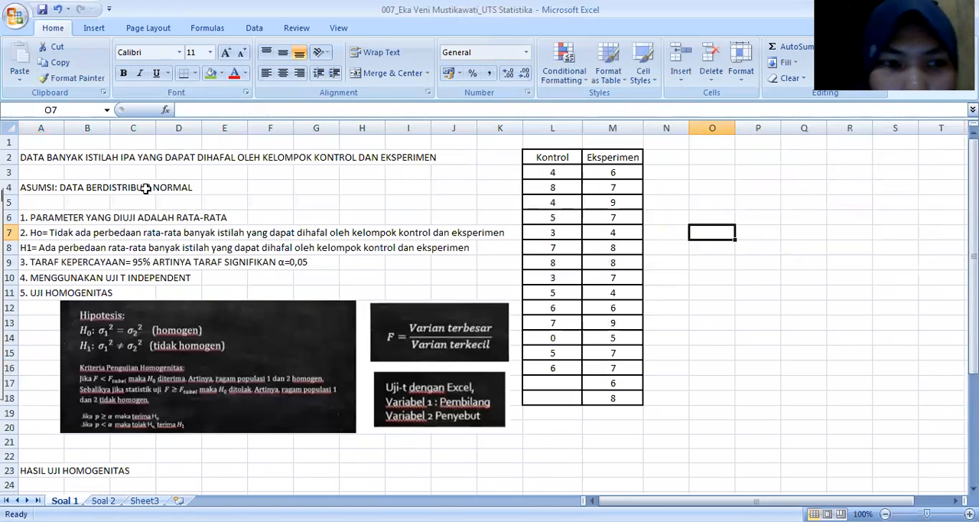
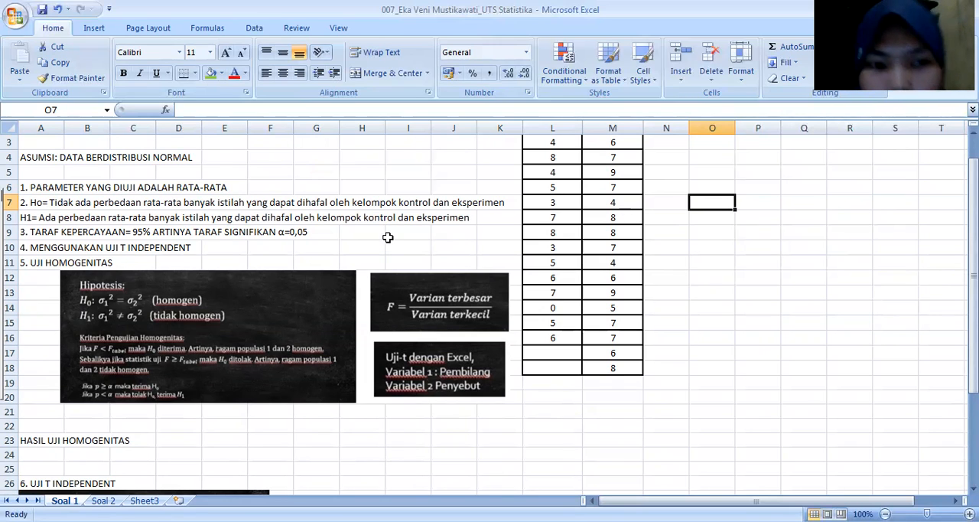
Step: Label cell L20 below the Kontrol data as "variansi"
{"action": "scroll", "coordinate": [681, 255], "scroll_direction": "up", "scroll_amount": 1}
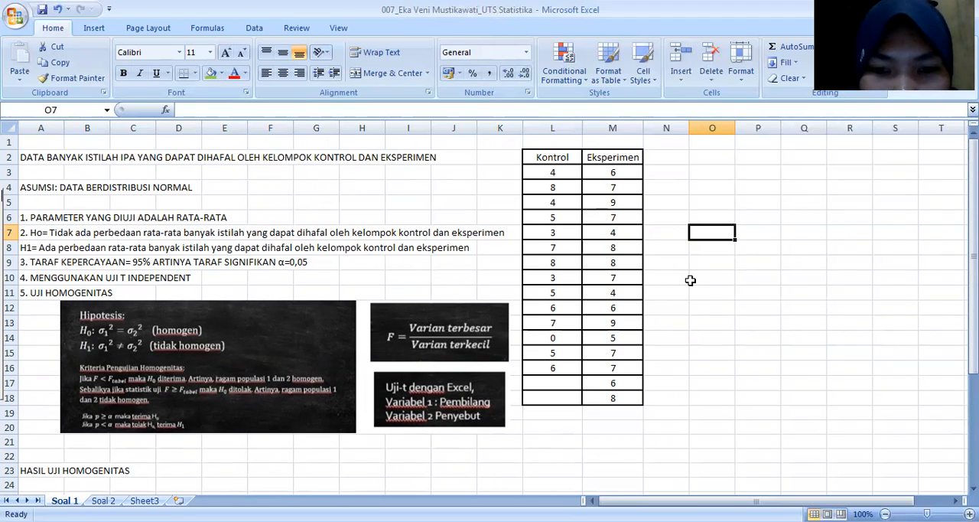
{"action": "scroll", "coordinate": [447, 295], "scroll_direction": "down", "scroll_amount": 1}
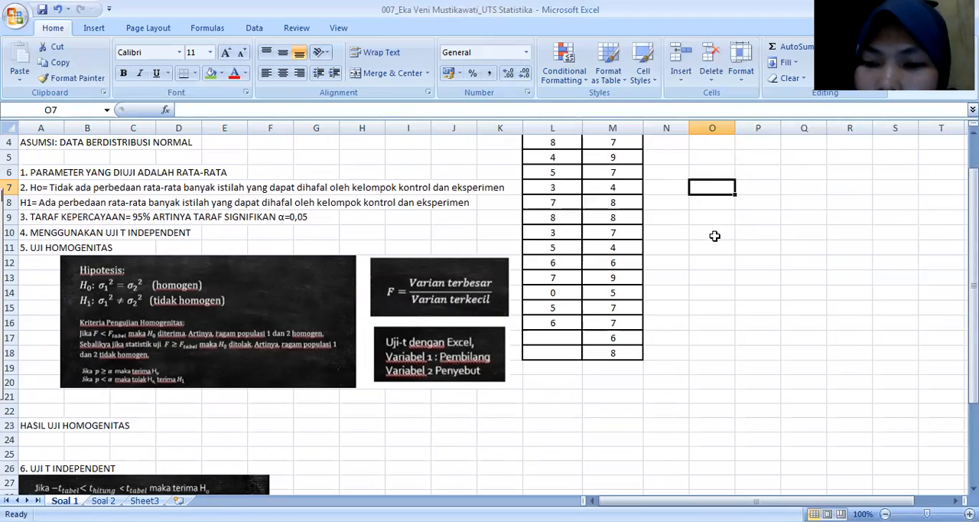
{"action": "scroll", "coordinate": [496, 463], "scroll_direction": "up", "scroll_amount": 1}
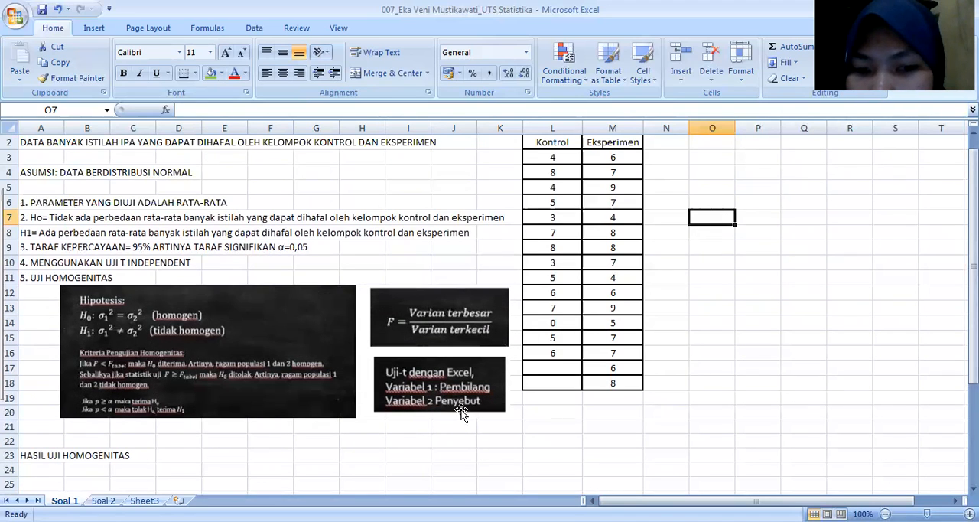
{"action": "left_click", "coordinate": [550, 413]}
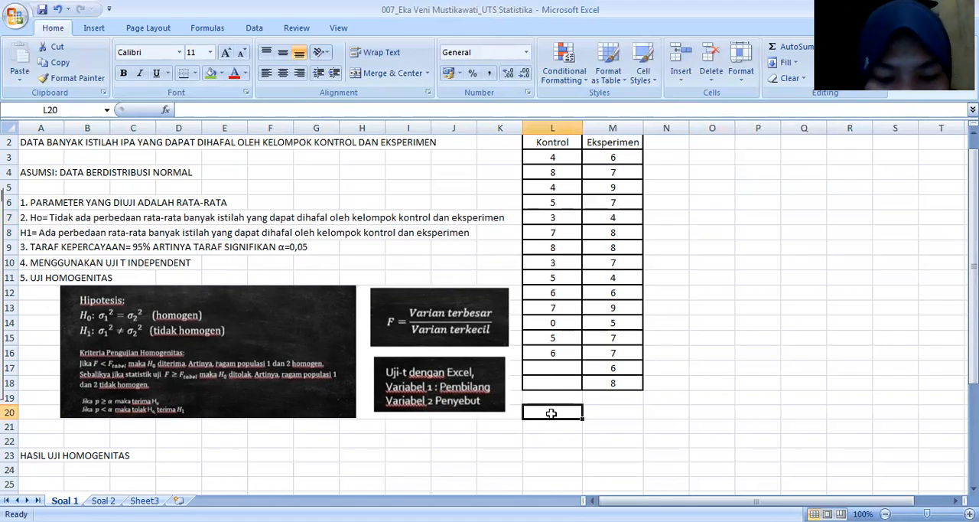
{"action": "type", "text": "variansi"}
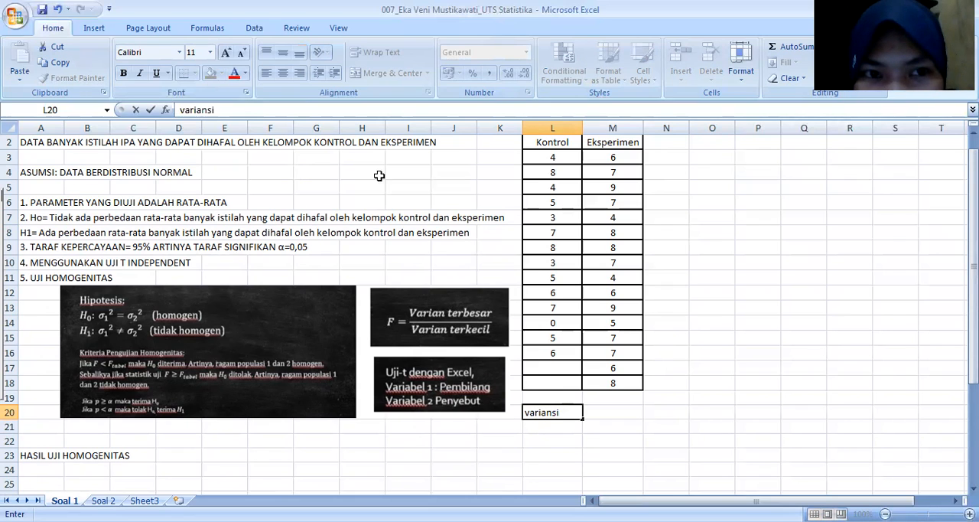
{"action": "left_click", "coordinate": [551, 427]}
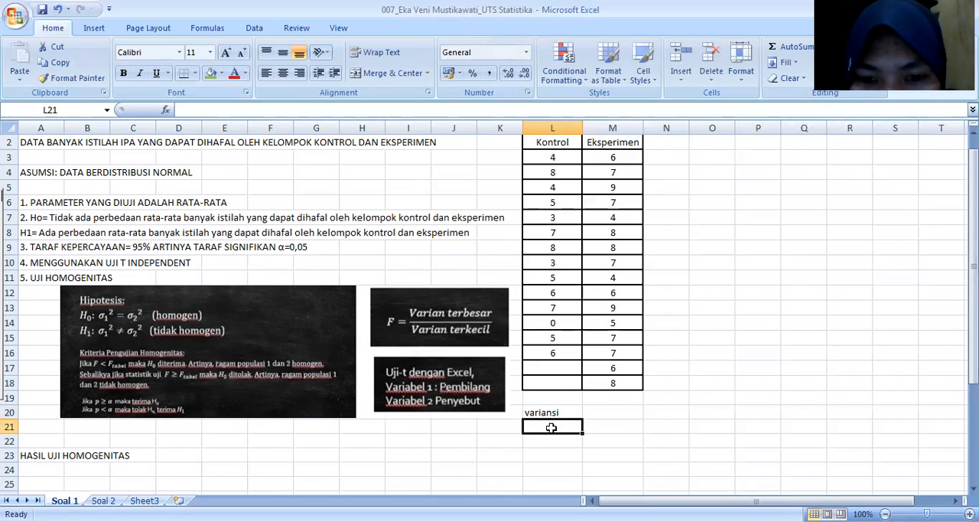
{"action": "type", "text": "var"}
{"action": "key", "text": "BackSpace"}
{"action": "key", "text": "BackSpace"}
{"action": "key", "text": "BackSpace"}
{"action": "key", "text": "BackSpace"}
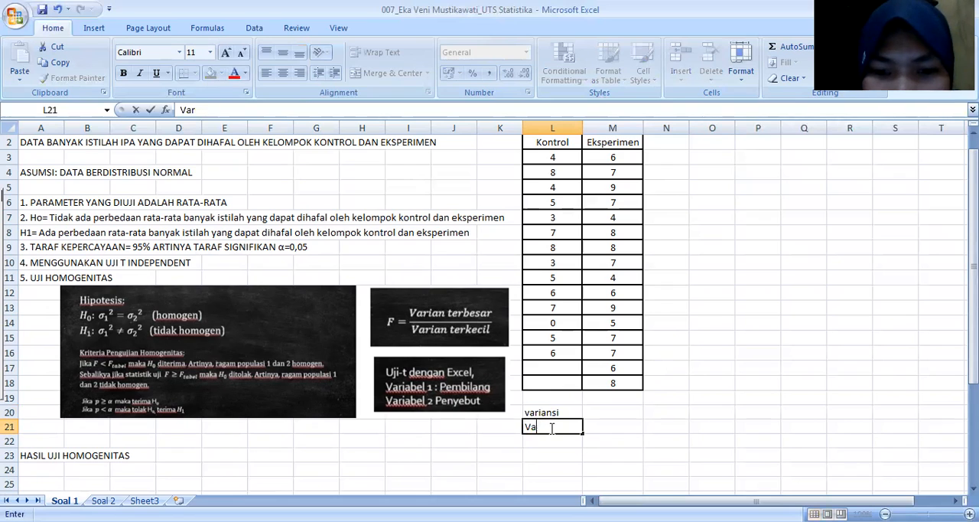
{"action": "type", "text": "="}
{"action": "key", "text": "BackSpace"}
Step: Calculate the Kontrol group's sample variance in L21 with =VAR(L3:L16)
{"action": "type", "text": "="}
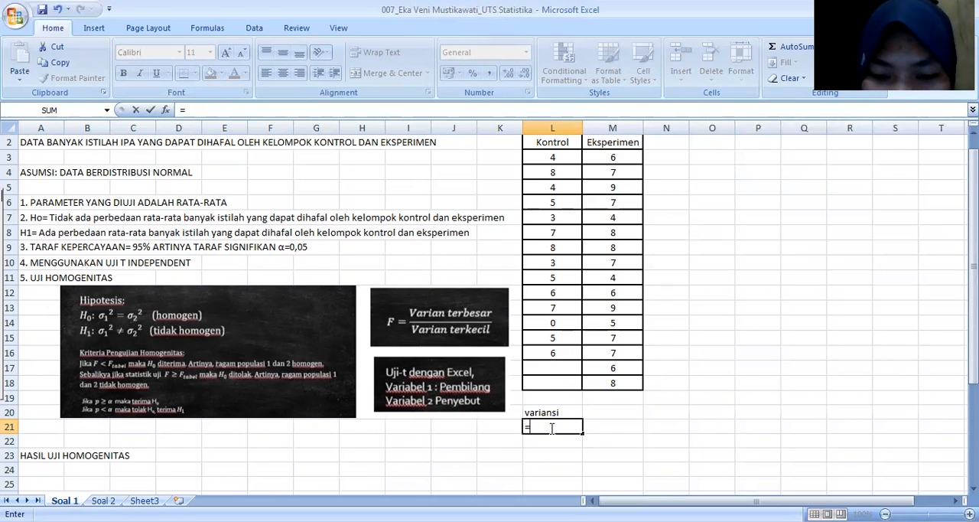
{"action": "type", "text": "var"}
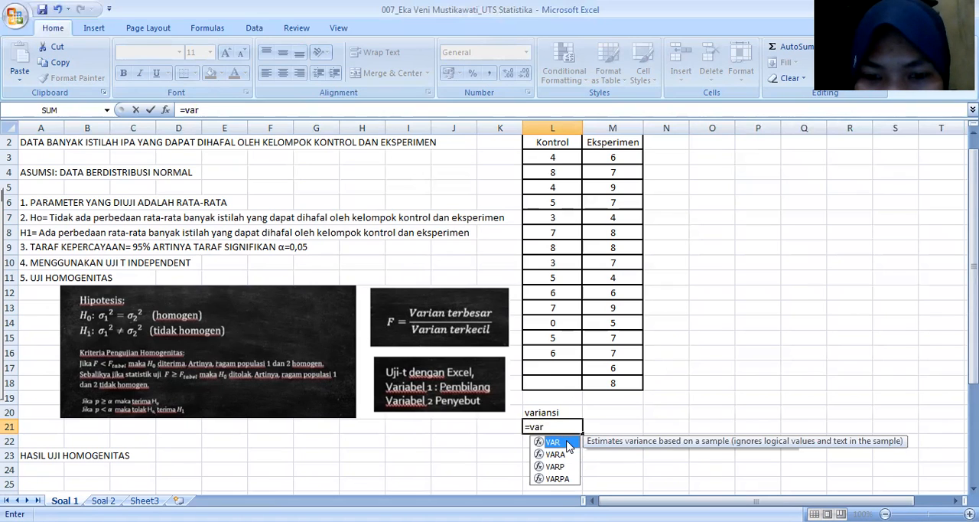
{"action": "double_click", "coordinate": [567, 443]}
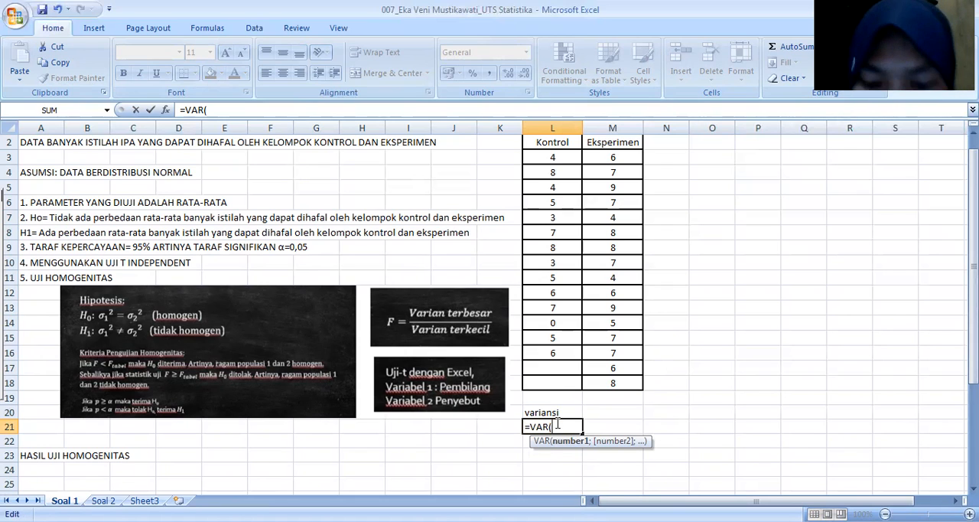
{"action": "type", "text": "L3:"}
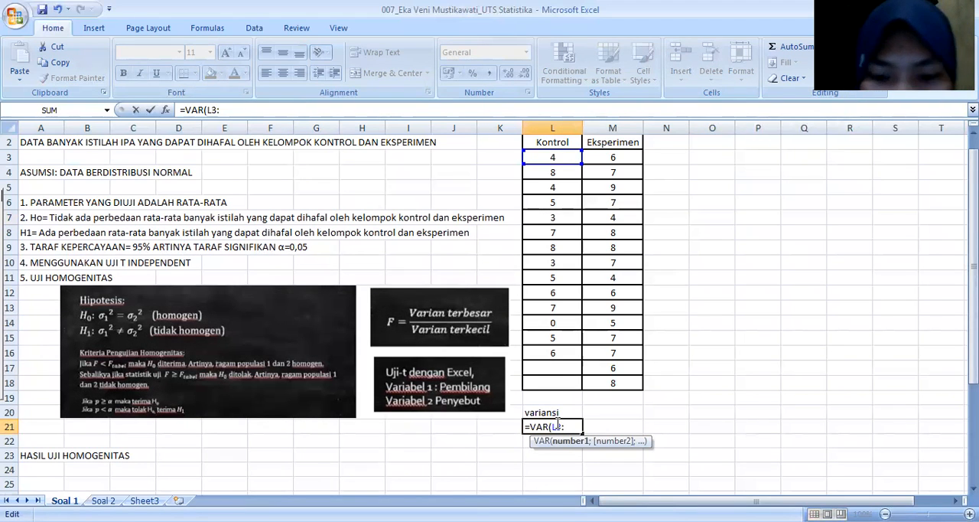
{"action": "type", "text": "L16"}
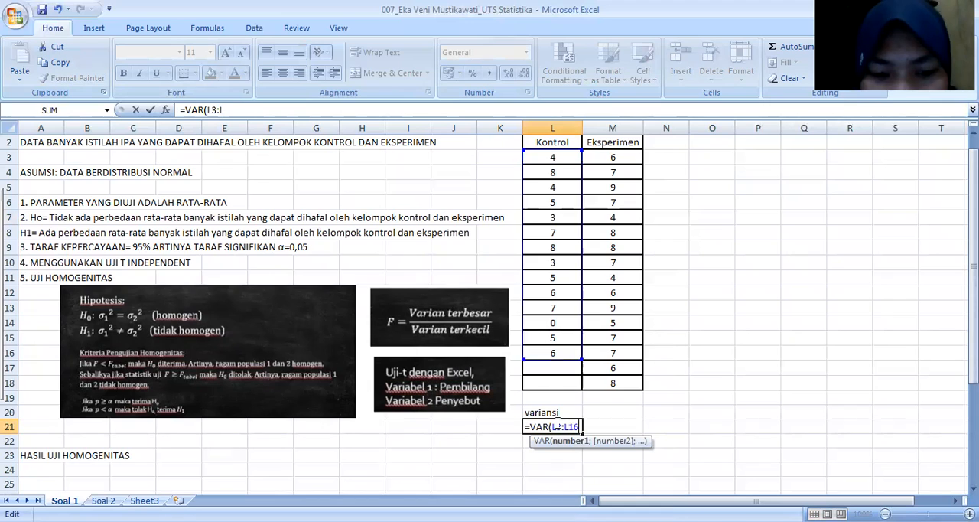
{"action": "type", "text": ")"}
{"action": "key", "text": "Return"}
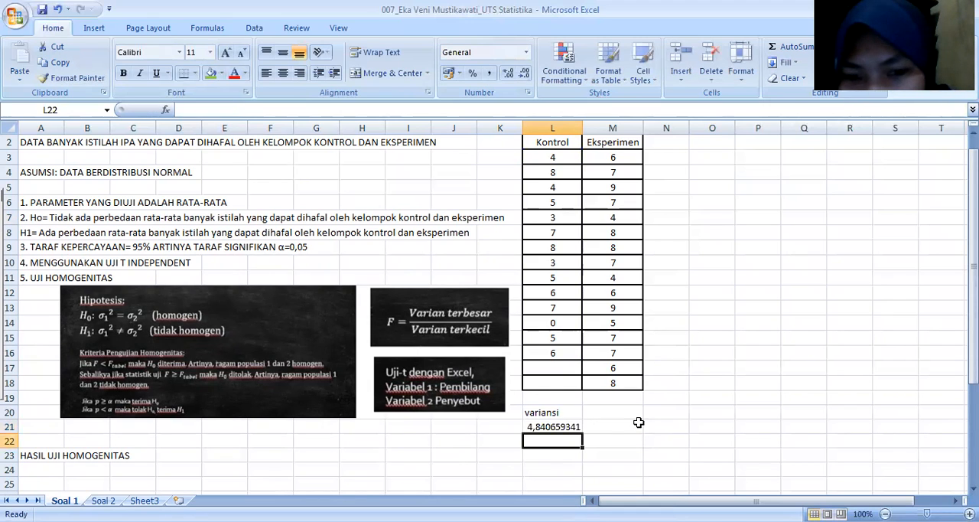
Step: Centre the "variansi" label in L20 and add a matching centred "variansi" label in M20 for the Eksperimen group
{"action": "left_click", "coordinate": [564, 411]}
{"action": "left_click", "coordinate": [282, 73]}
{"action": "left_click", "coordinate": [625, 411]}
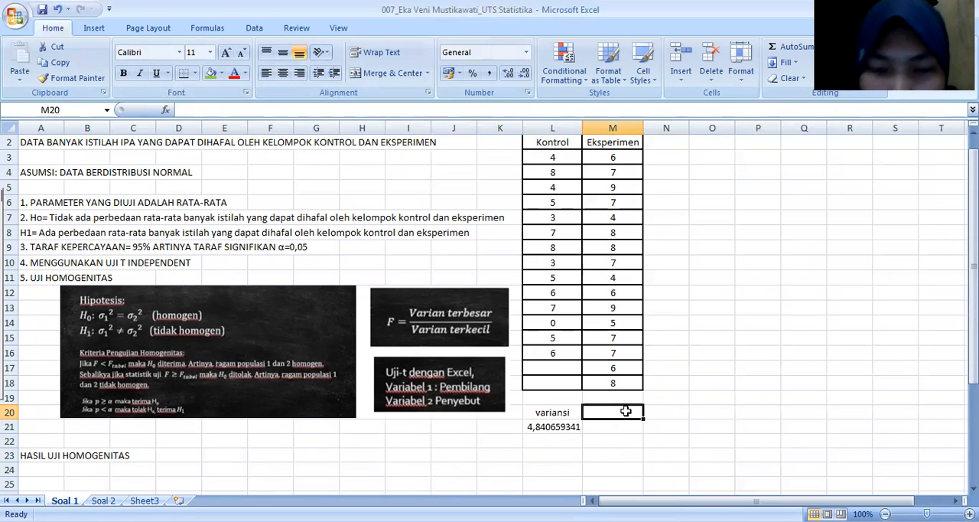
{"action": "type", "text": "variansi"}
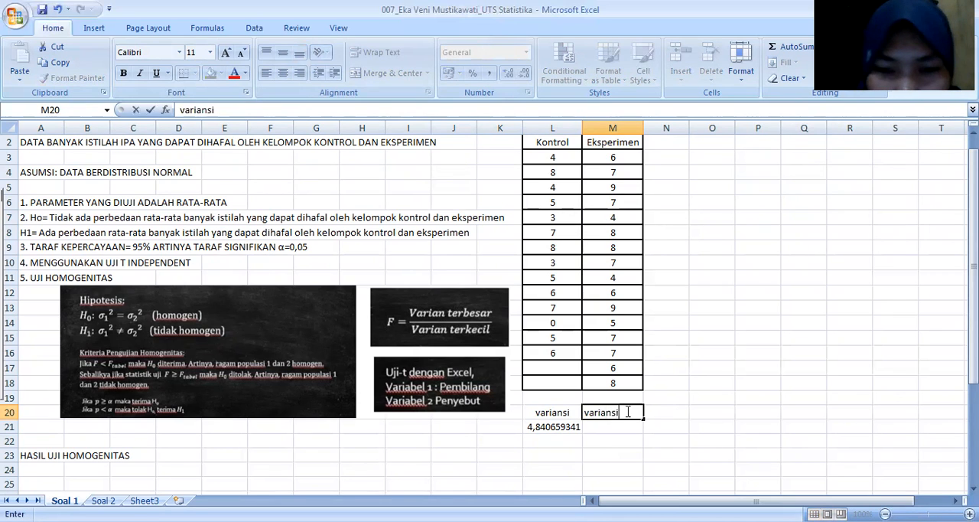
{"action": "left_click", "coordinate": [609, 433]}
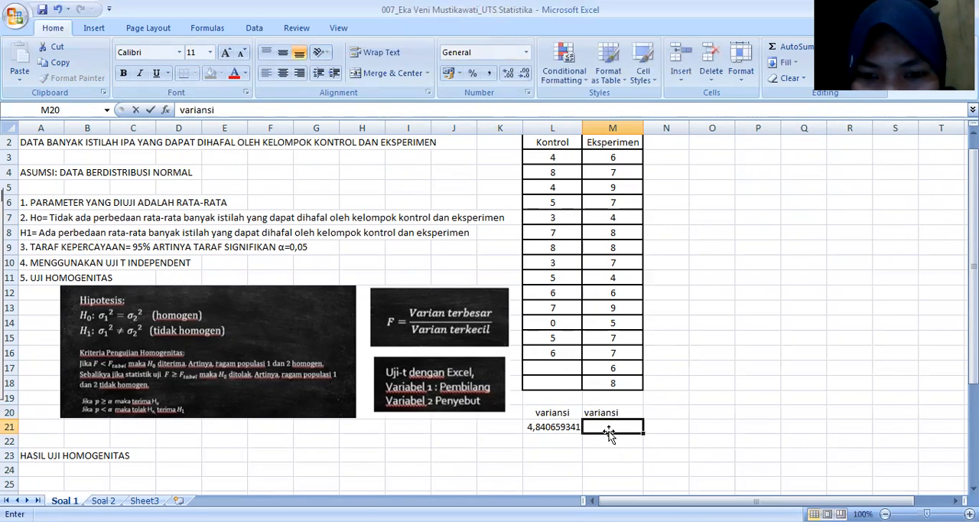
{"action": "left_click", "coordinate": [604, 412]}
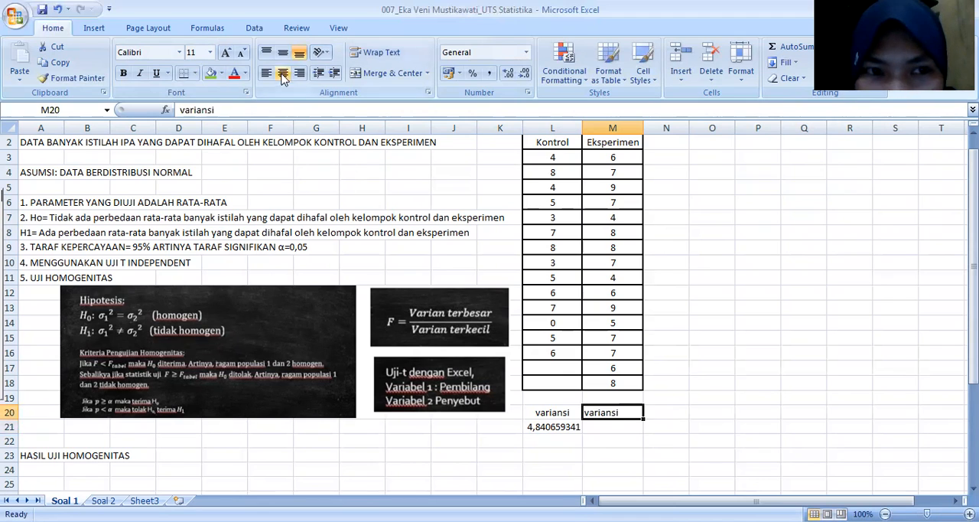
Step: Calculate the Eksperimen group's sample variance in M21 with =VAR(M3:M18)
{"action": "left_click", "coordinate": [615, 425]}
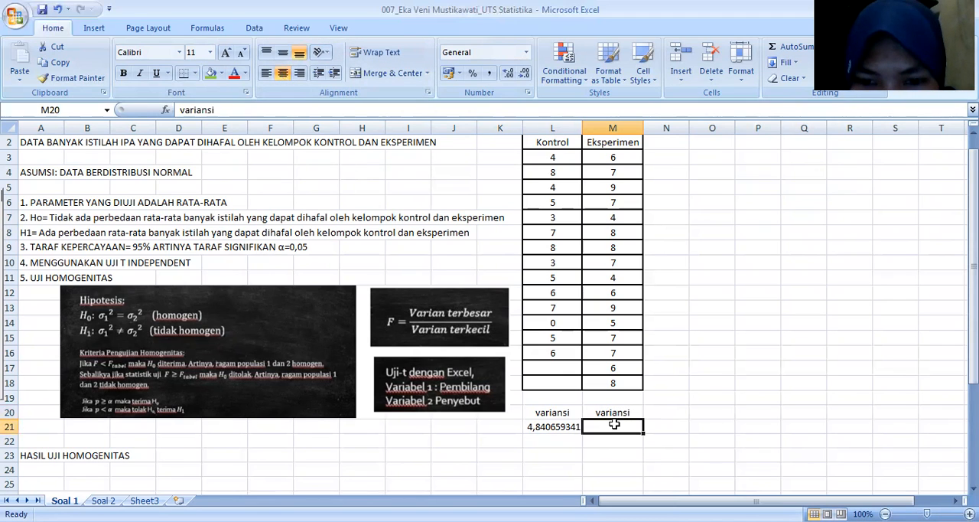
{"action": "type", "text": "=var"}
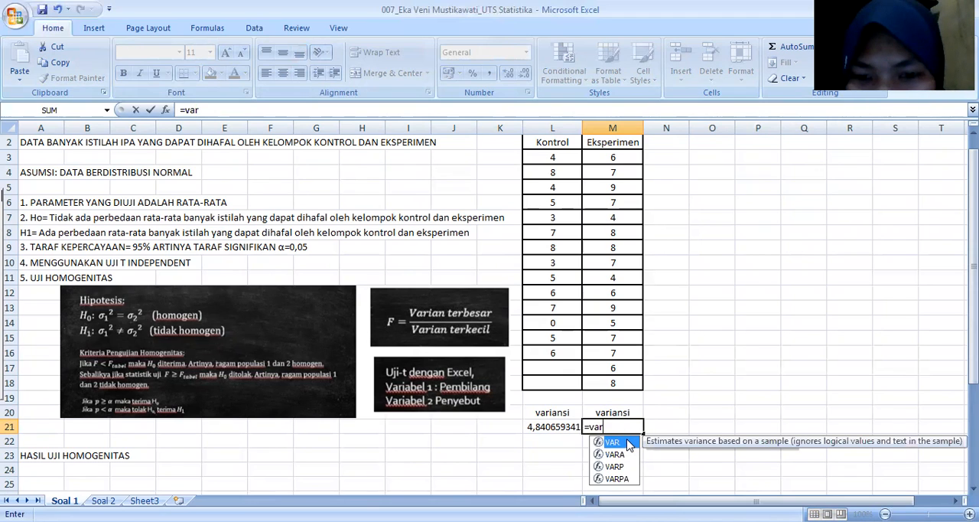
{"action": "double_click", "coordinate": [625, 442]}
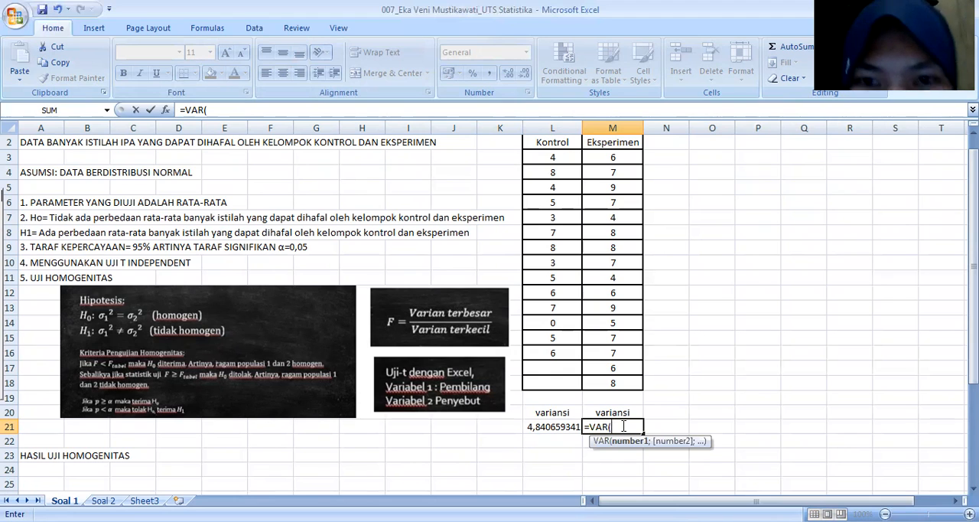
{"action": "type", "text": "M"}
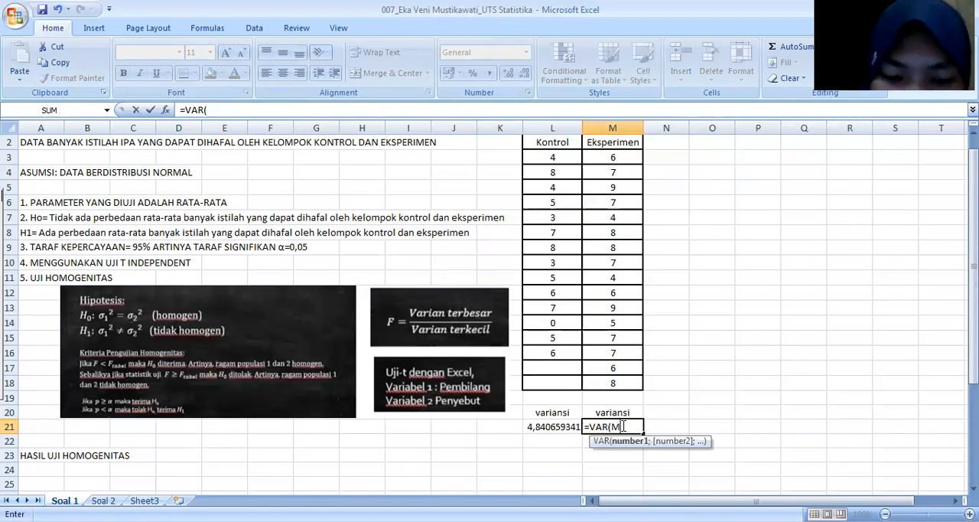
{"action": "type", "text": "3:M"}
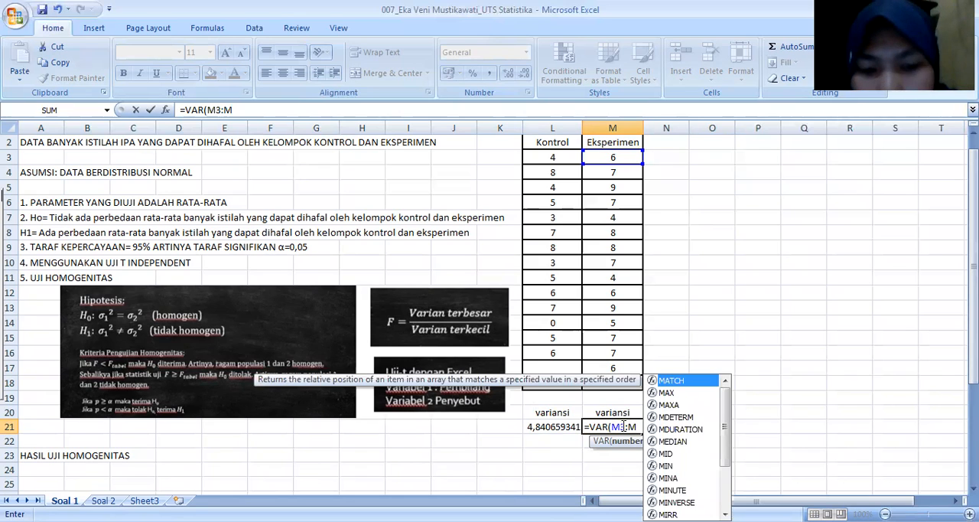
{"action": "type", "text": "18"}
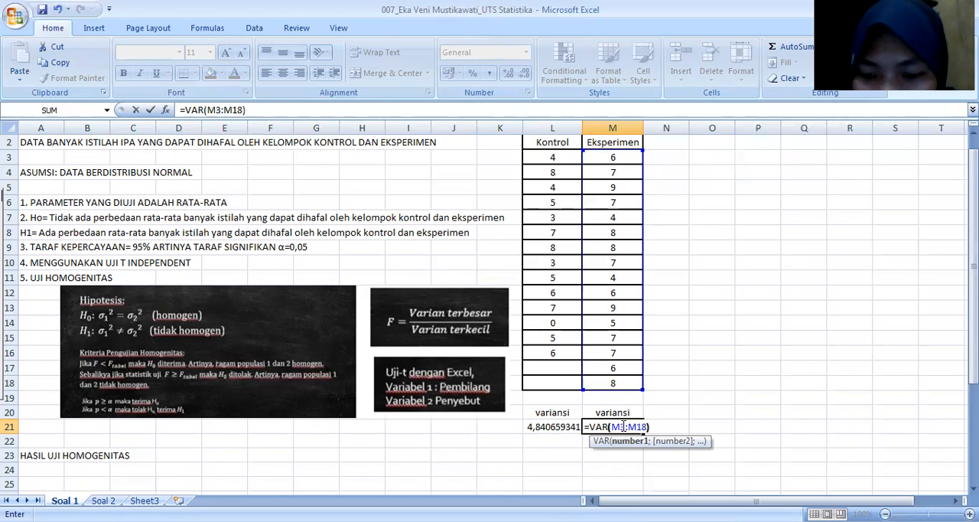
{"action": "key", "text": "Return"}
Step: Mark the variable order under the variances with "Var 1" in L22 and "var 2" in M22
{"action": "left_click", "coordinate": [559, 437]}
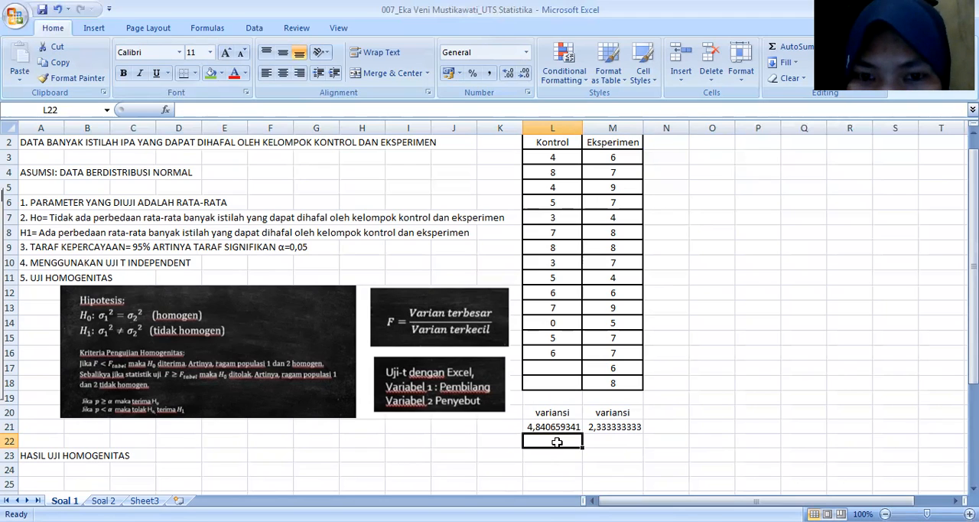
{"action": "type", "text": "Var"}
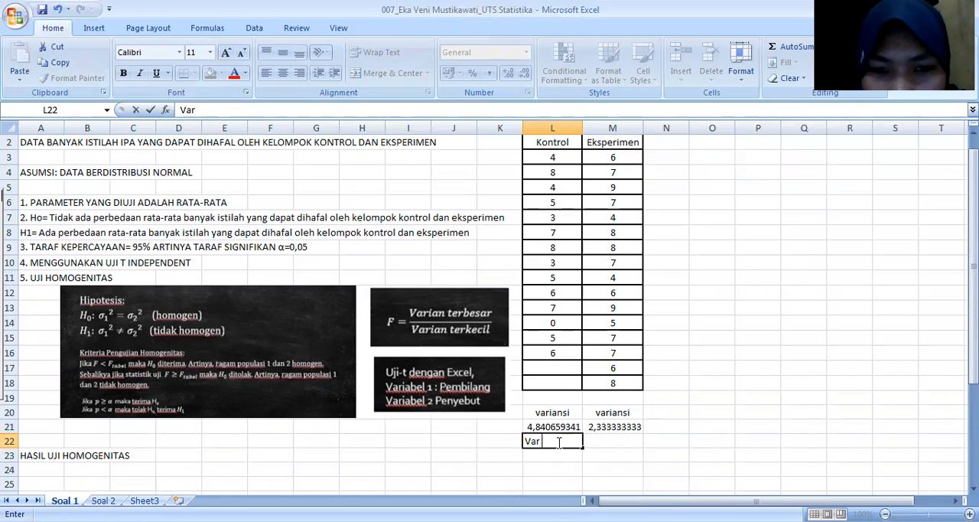
{"action": "type", "text": " 1"}
{"action": "left_click", "coordinate": [621, 441]}
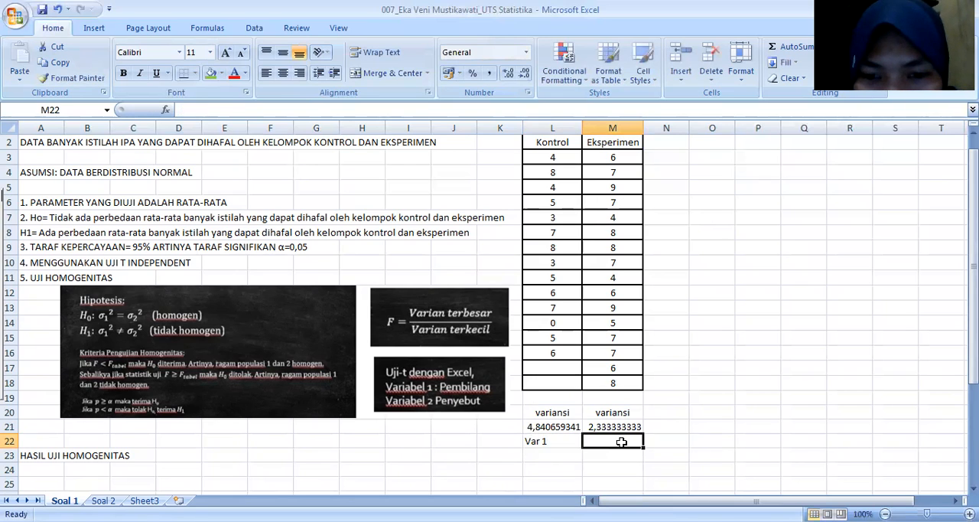
{"action": "type", "text": "var 2"}
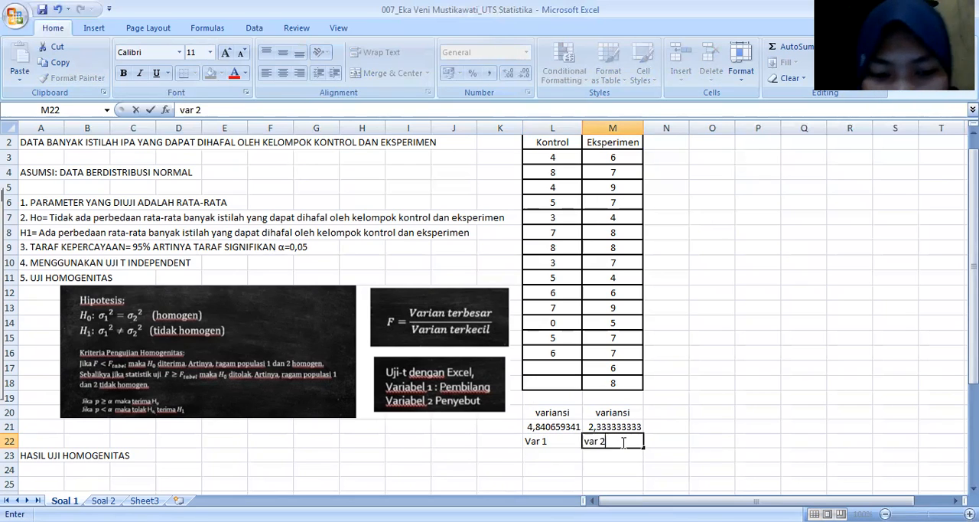
Step: Centre the variable labels in L22 and M22
{"action": "left_click", "coordinate": [540, 443]}
{"action": "left_click", "coordinate": [283, 73]}
{"action": "left_click", "coordinate": [605, 439]}
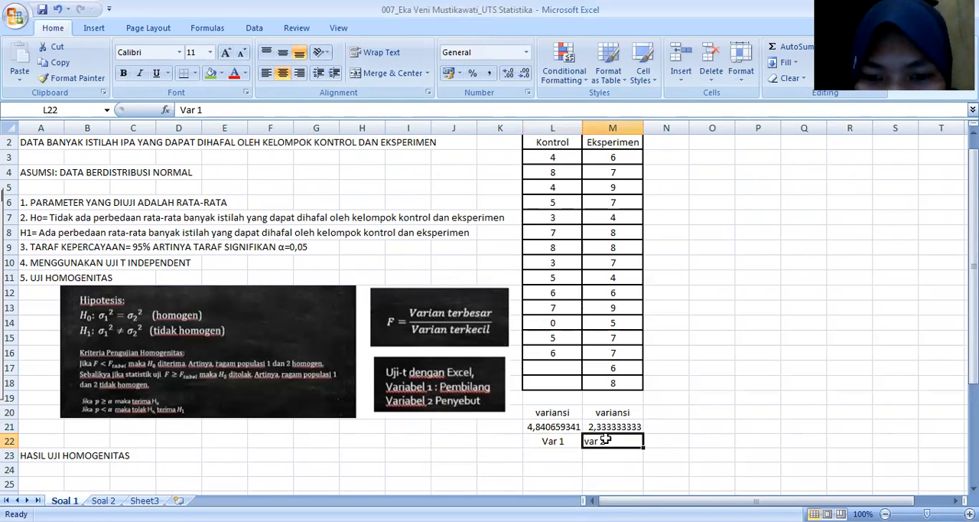
{"action": "left_click", "coordinate": [283, 73]}
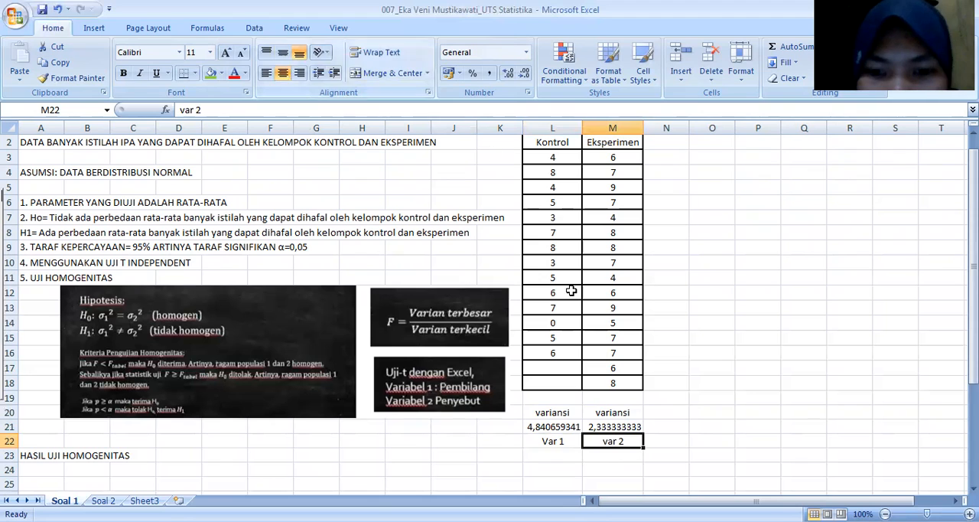
{"action": "left_click", "coordinate": [692, 368]}
Step: Start the F-Test Two-Sample for Variances from the data analysis tools
{"action": "scroll", "coordinate": [694, 370], "scroll_direction": "up", "scroll_amount": 1}
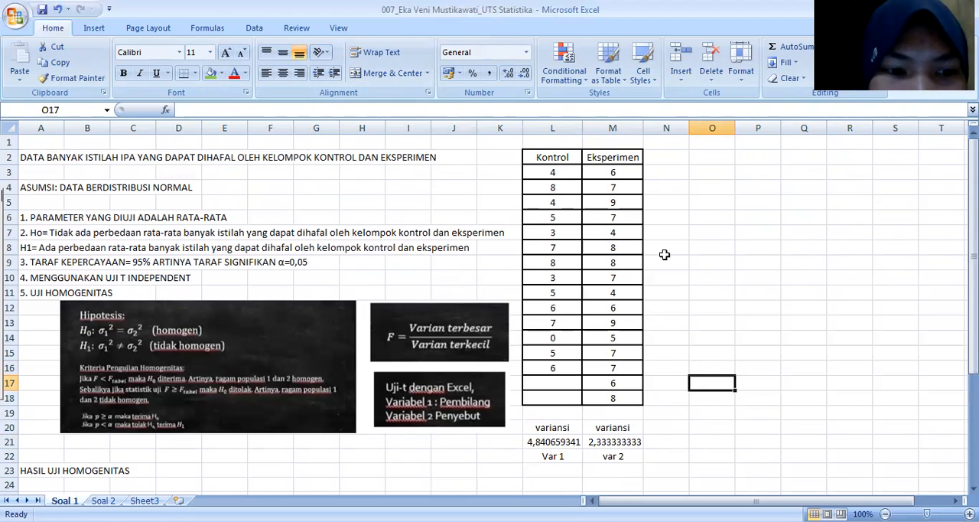
{"action": "left_click", "coordinate": [254, 28]}
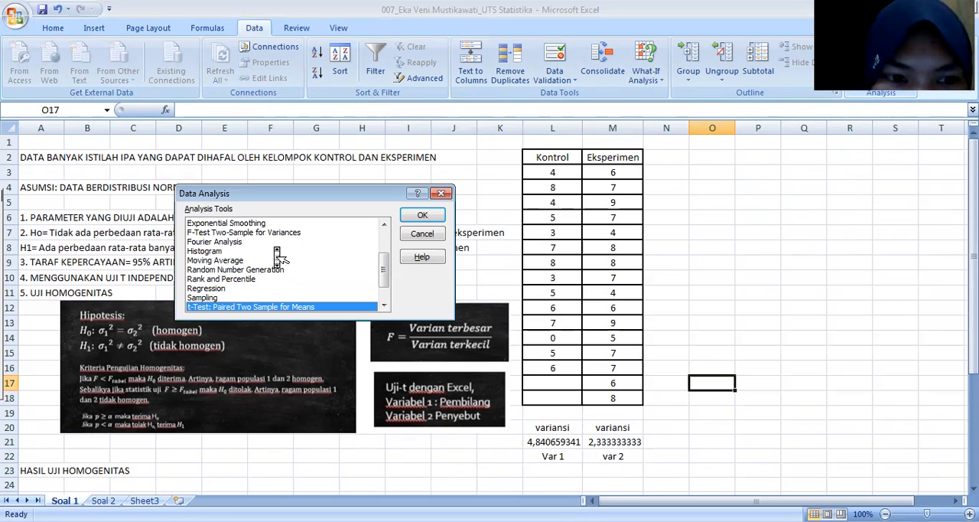
{"action": "scroll", "coordinate": [225, 293], "scroll_direction": "up", "scroll_amount": 2}
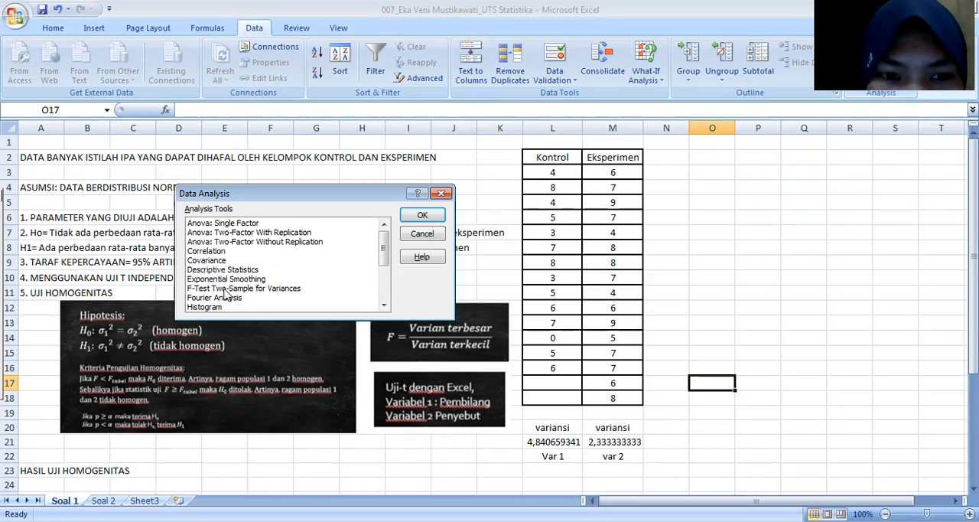
{"action": "left_click", "coordinate": [225, 289]}
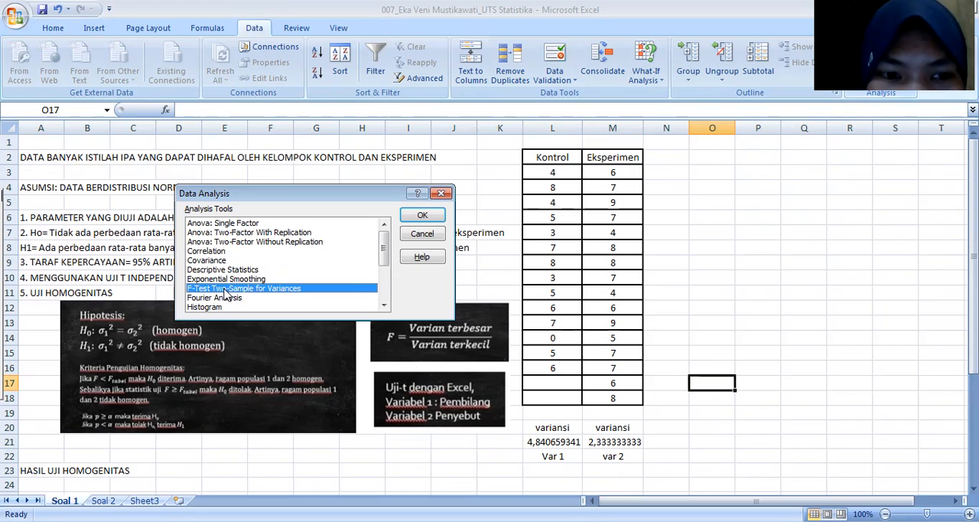
{"action": "left_click", "coordinate": [423, 216]}
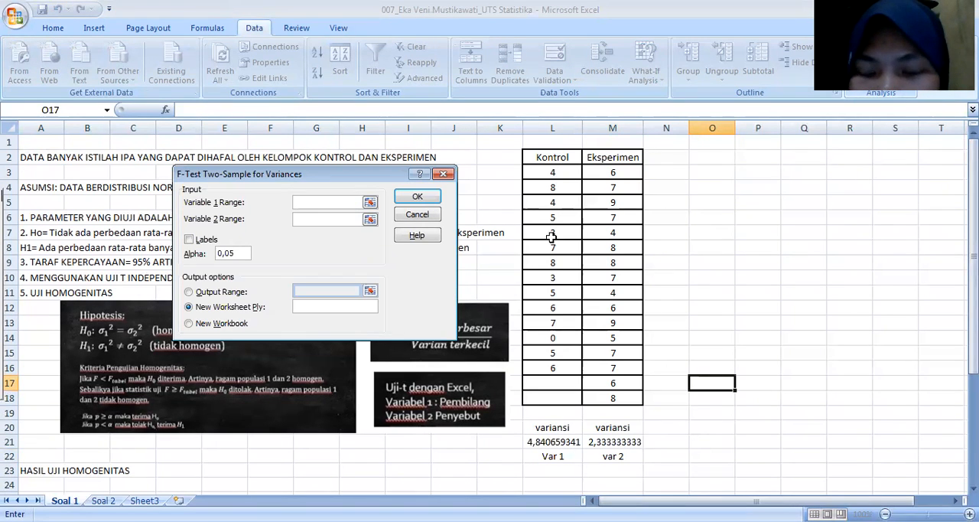
Step: Set the F-test's Variable 1 range to the Kontrol data L2:L16 and its Variable 2 range to the Eksperimen data M2:M18
{"action": "left_click", "coordinate": [533, 158]}
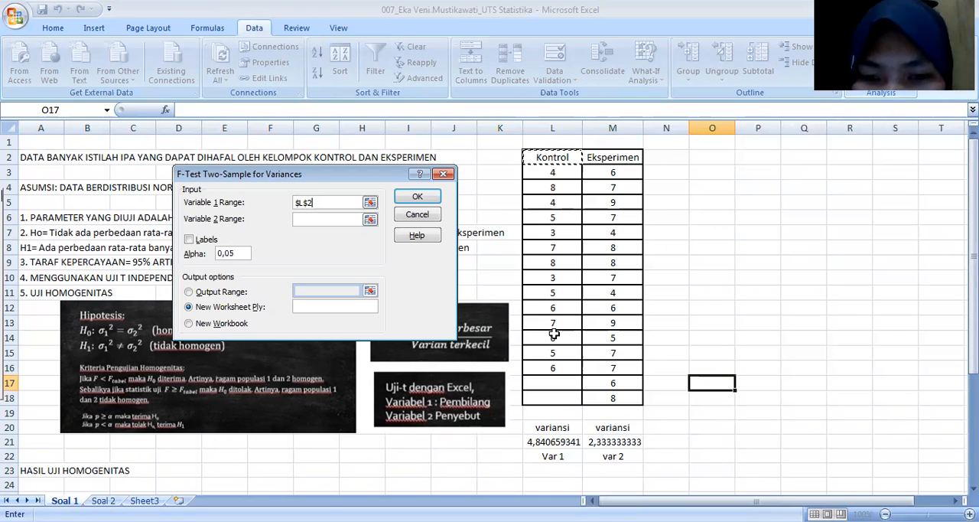
{"action": "left_click", "coordinate": [556, 368], "text": "shift"}
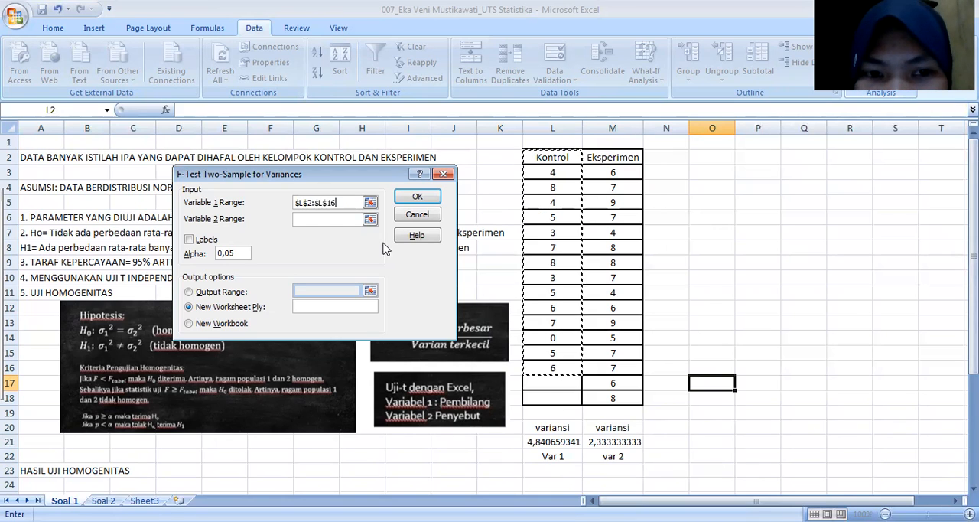
{"action": "left_click", "coordinate": [320, 219]}
{"action": "left_click", "coordinate": [601, 156]}
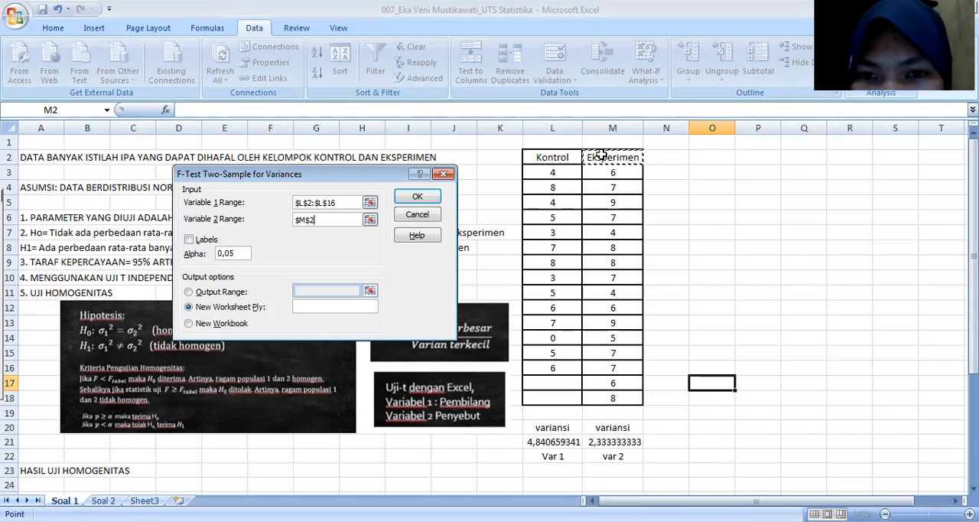
{"action": "left_click", "coordinate": [616, 399], "text": "shift"}
Step: Run the F-test with labels included and output starting at O2, and widen columns O to Q to fit the results
{"action": "left_click", "coordinate": [187, 241]}
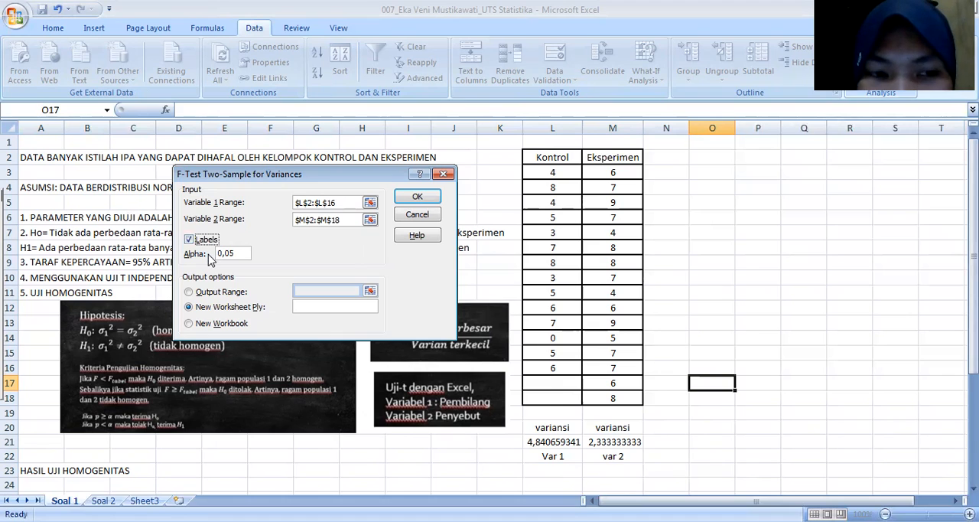
{"action": "left_click", "coordinate": [188, 291]}
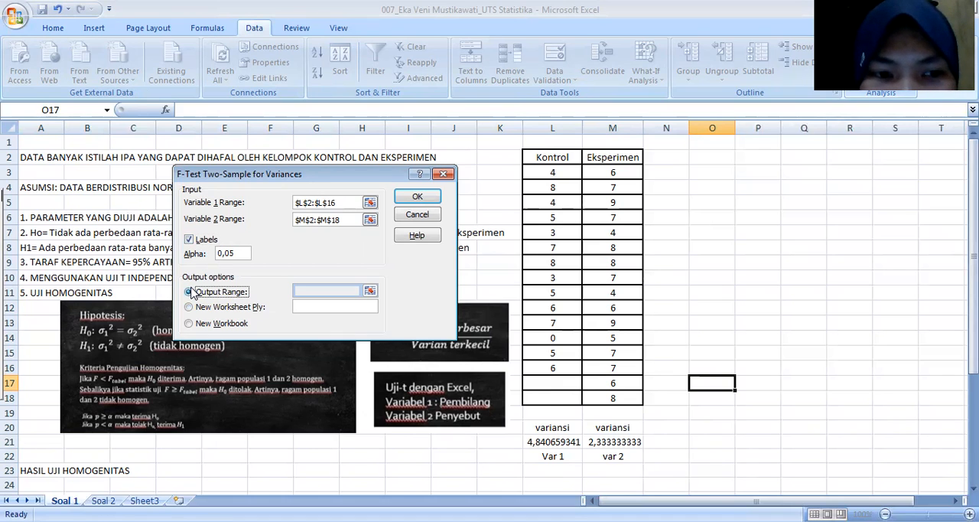
{"action": "left_click", "coordinate": [318, 290]}
{"action": "left_click", "coordinate": [707, 160]}
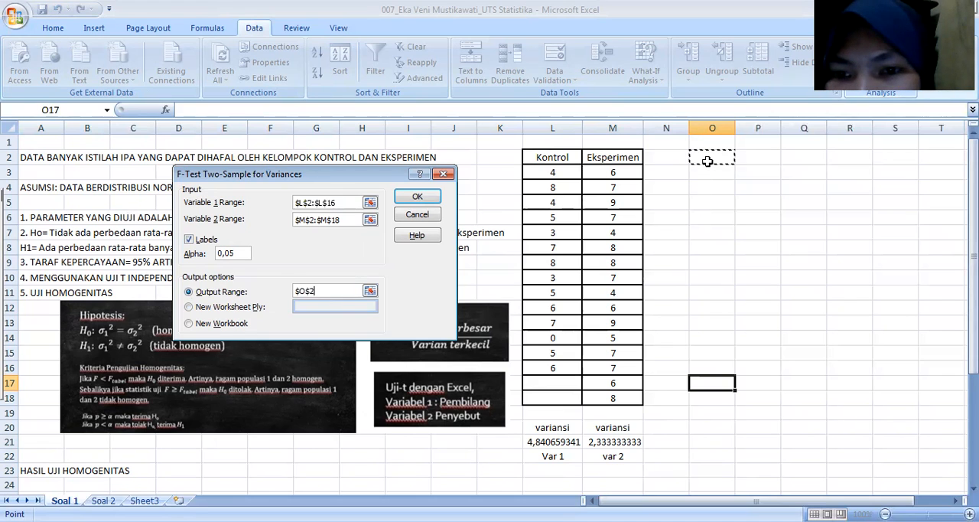
{"action": "left_click", "coordinate": [428, 198]}
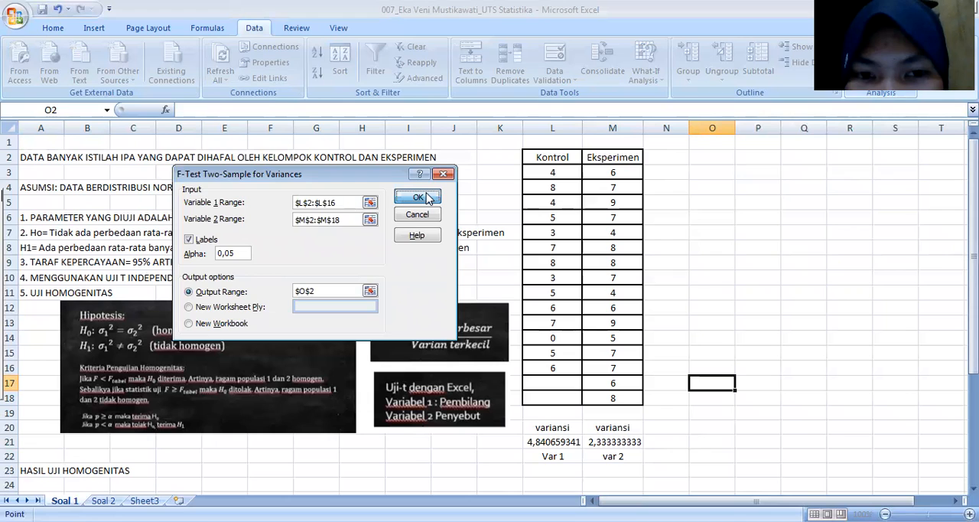
{"action": "left_click_drag", "start_coordinate": [735, 129], "coordinate": [897, 128]}
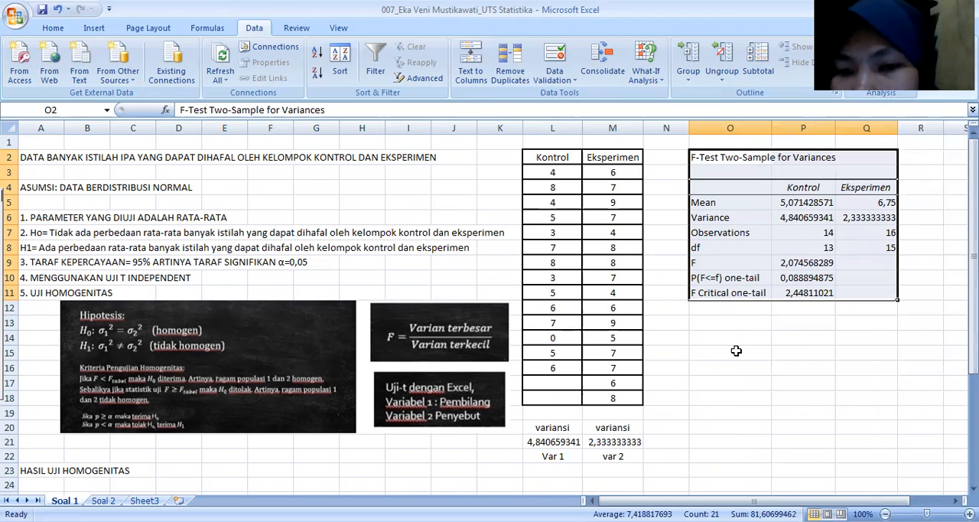
Step: Highlight the F statistic row O9:P9 of the F-test results with an orange fill
{"action": "left_click", "coordinate": [698, 263]}
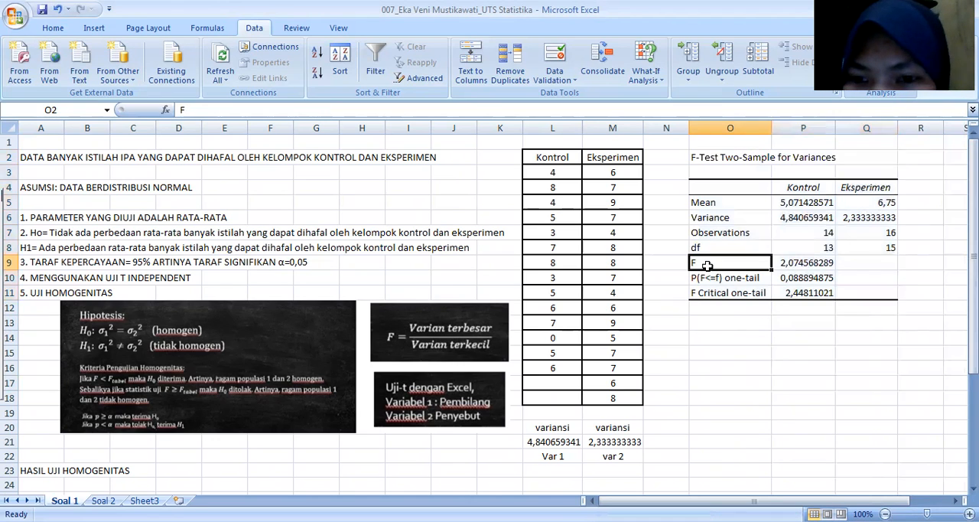
{"action": "left_click_drag", "start_coordinate": [694, 263], "coordinate": [795, 263]}
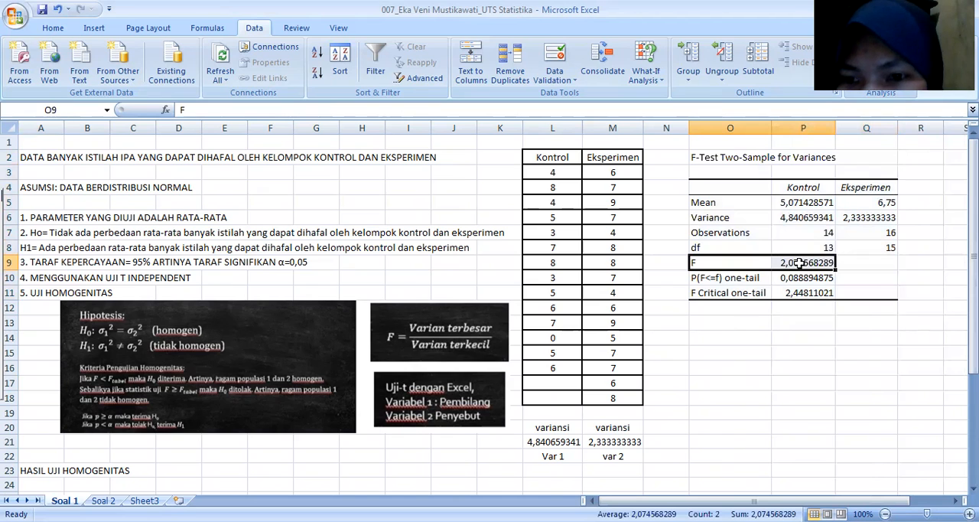
{"action": "left_click", "coordinate": [53, 28]}
{"action": "left_click", "coordinate": [220, 79]}
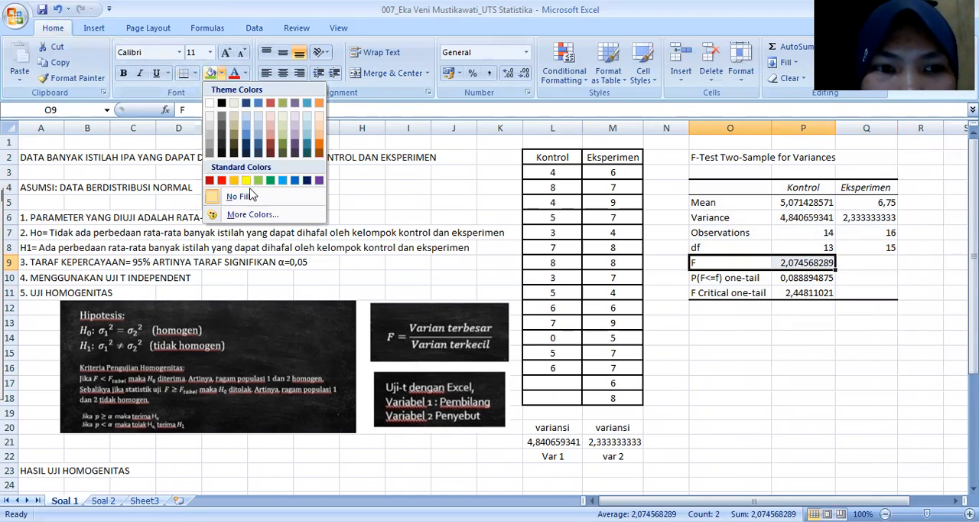
{"action": "left_click", "coordinate": [234, 182]}
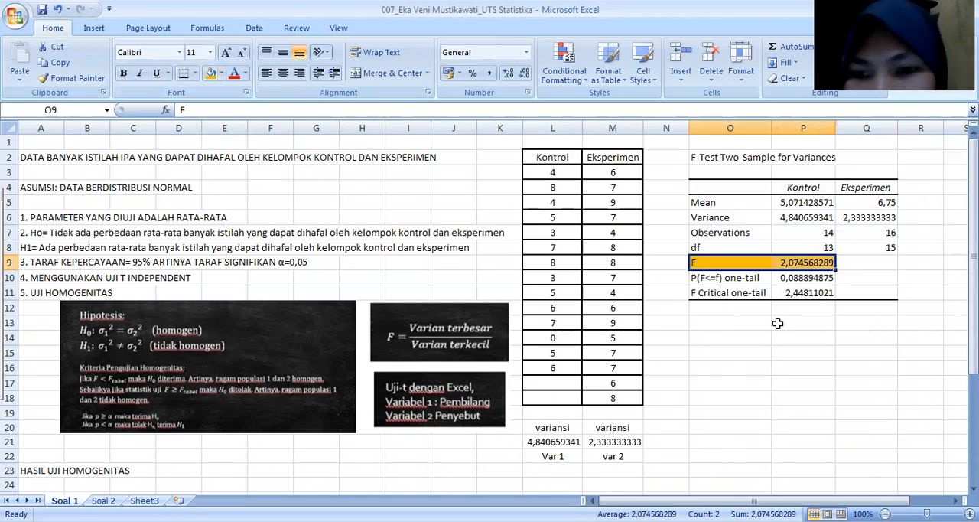
Step: Apply the same orange fill to the F Critical one-tail row O11:P11
{"action": "left_click", "coordinate": [693, 291]}
{"action": "left_click_drag", "start_coordinate": [693, 291], "coordinate": [765, 292]}
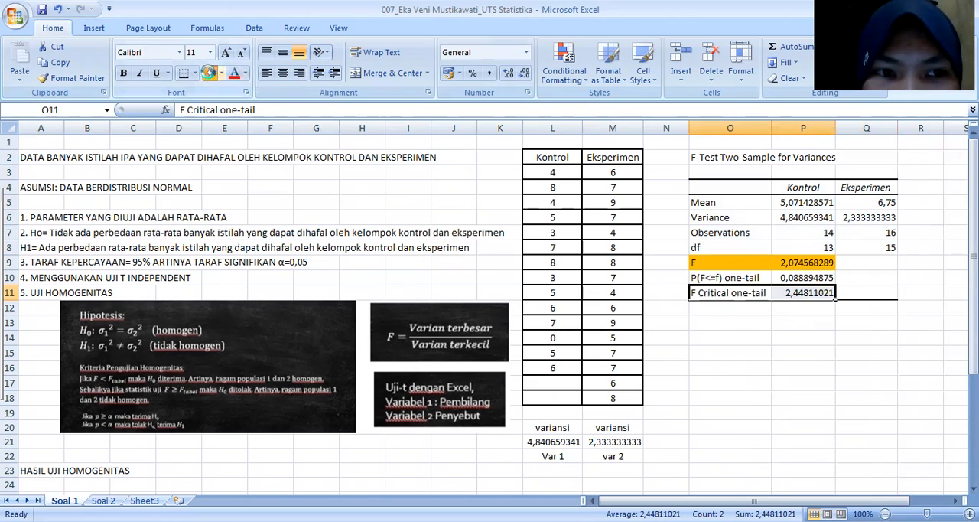
{"action": "left_click", "coordinate": [210, 73]}
Step: Enter the conclusion "Karena F= 2,07 < F tabel= 2,44, maka Ho diterima artinya data homogen" in O13
{"action": "left_click", "coordinate": [714, 322]}
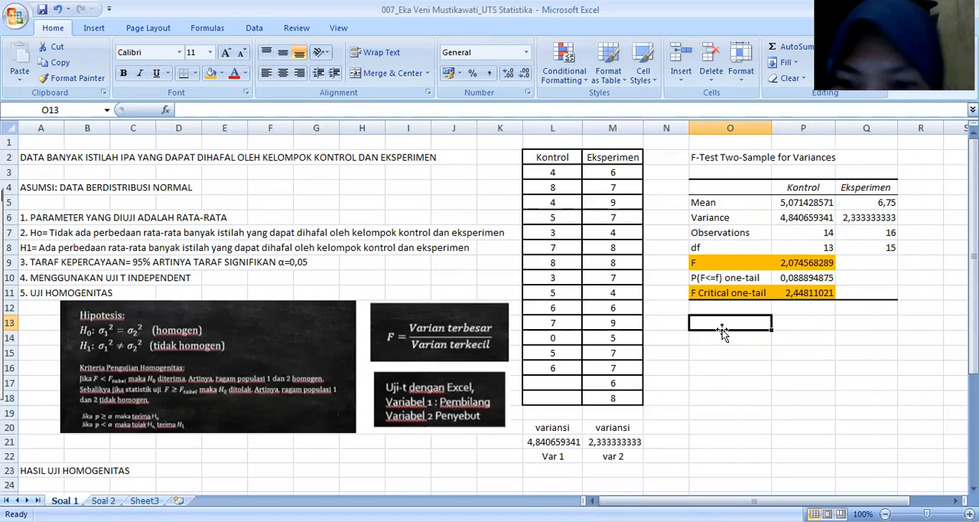
{"action": "type", "text": "Kat"}
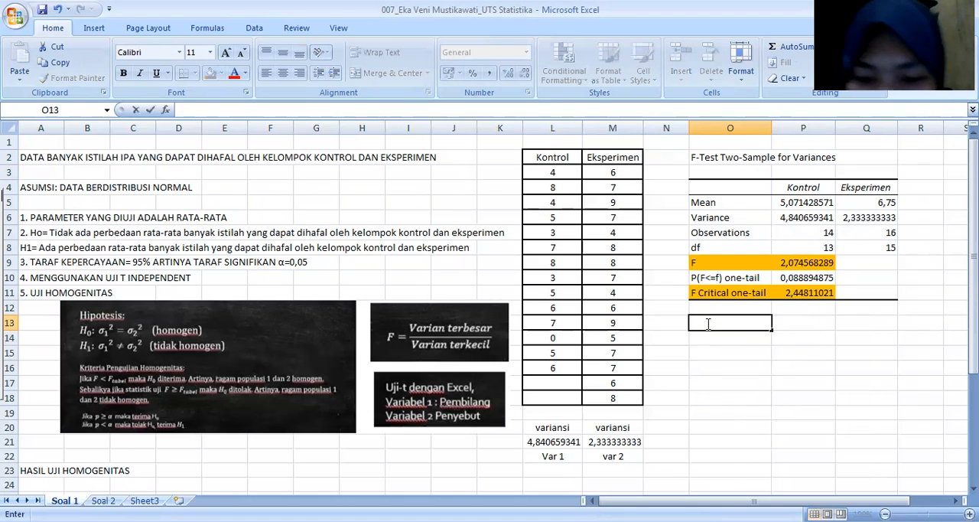
{"action": "type", "text": "ena"}
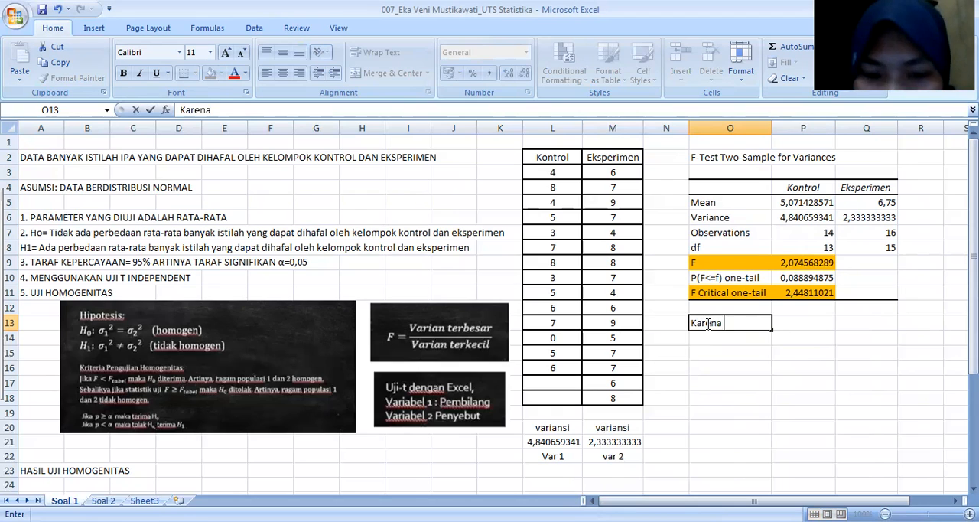
{"action": "type", "text": " F="}
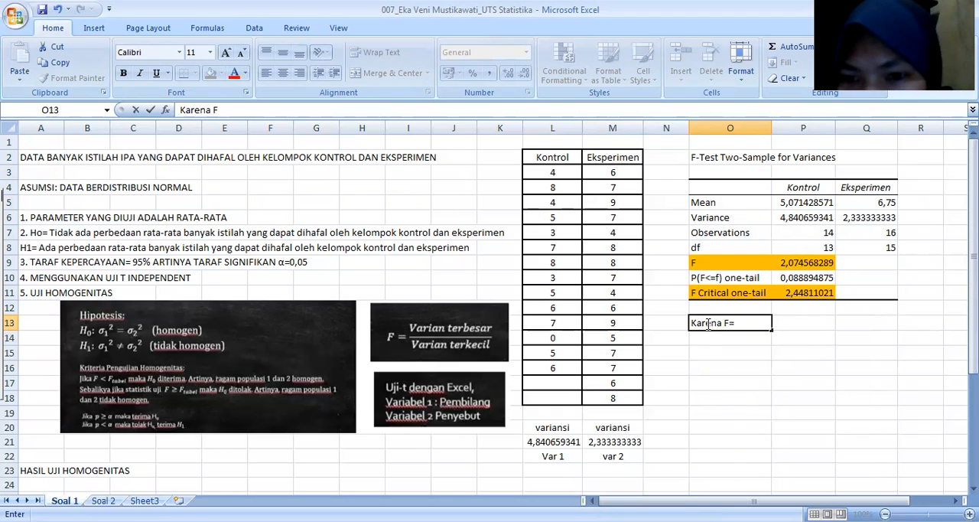
{"action": "type", "text": " 2,"}
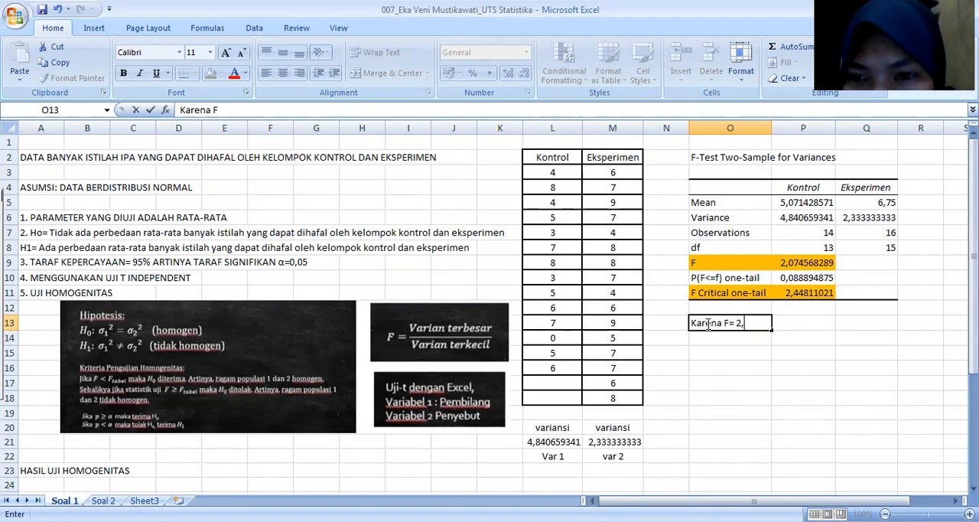
{"action": "type", "text": "07"}
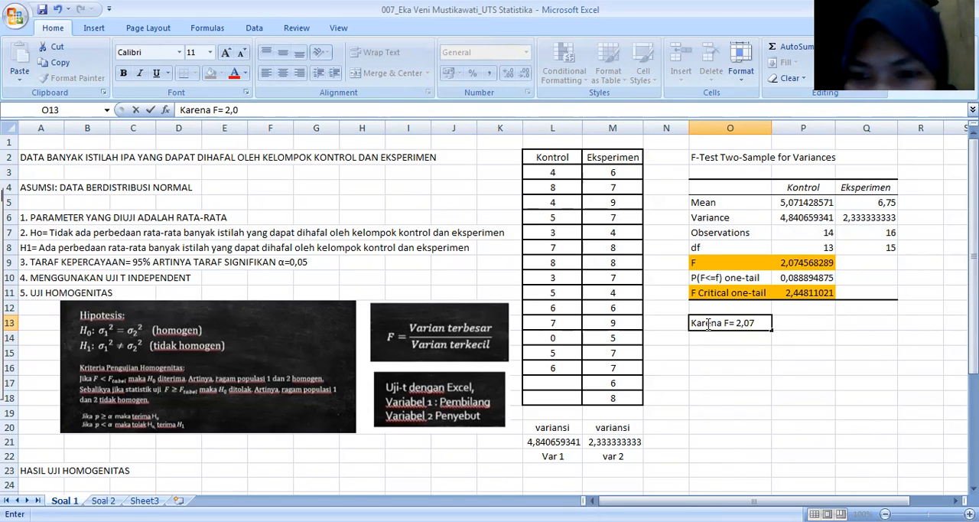
{"action": "type", "text": " <"}
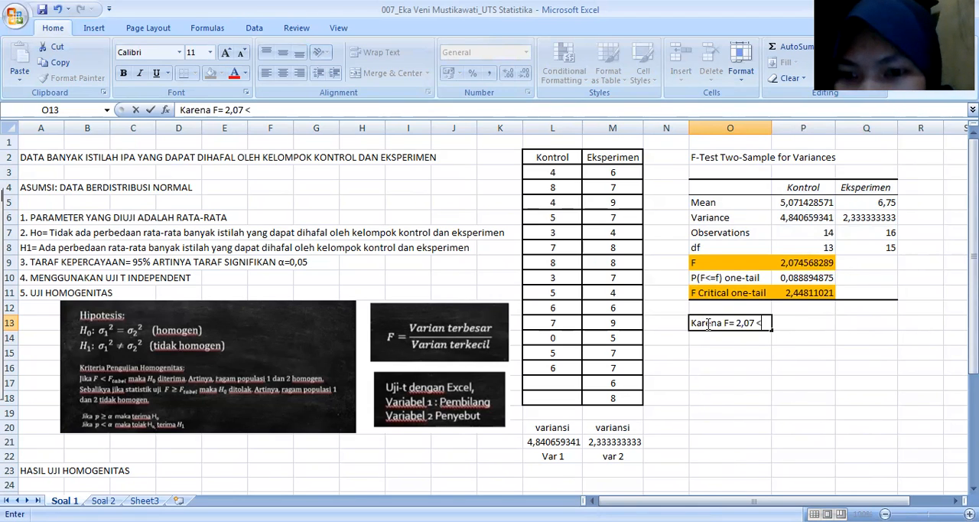
{"action": "type", "text": " F tabel= "}
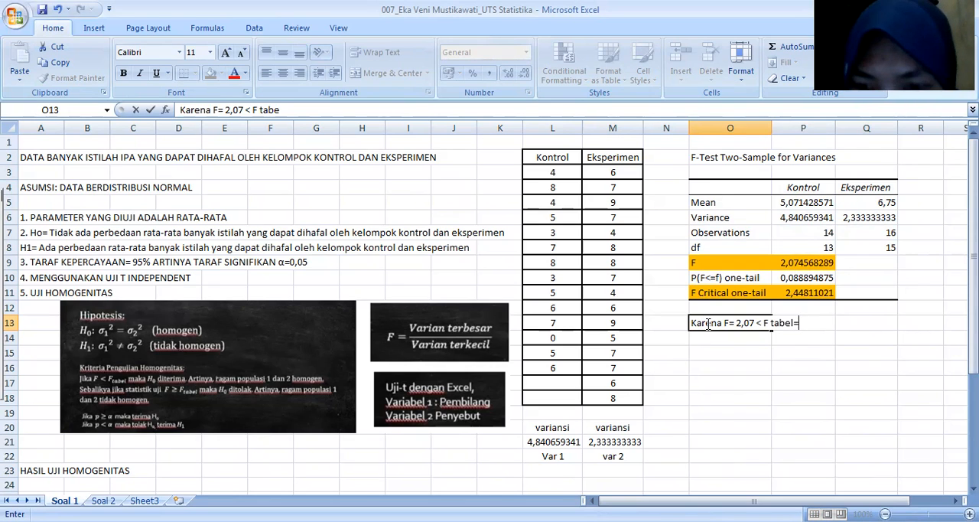
{"action": "type", "text": "2,4"}
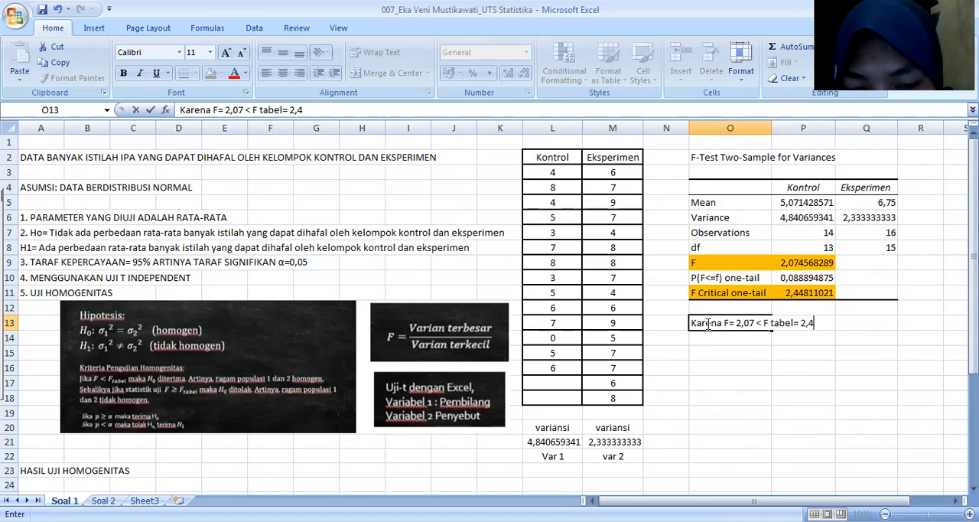
{"action": "type", "text": "4, maka"}
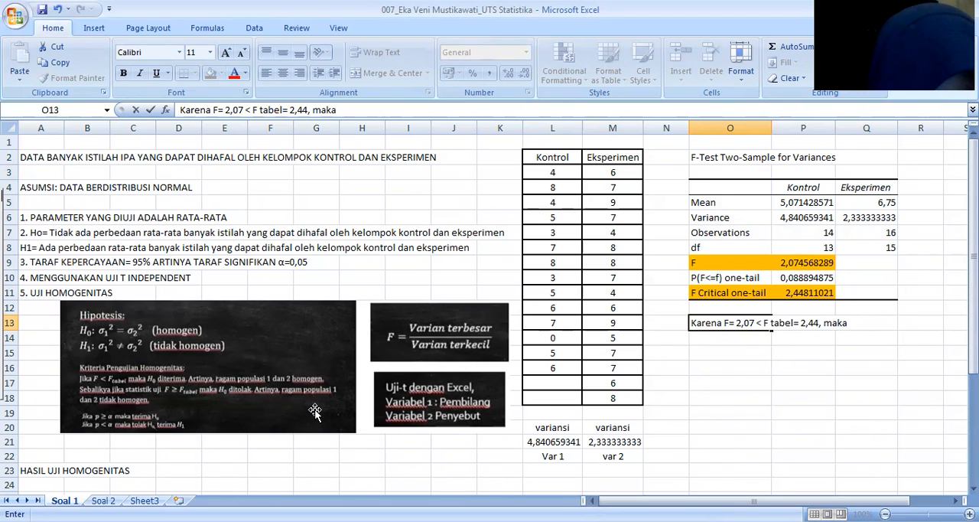
{"action": "type", "text": " Ho"}
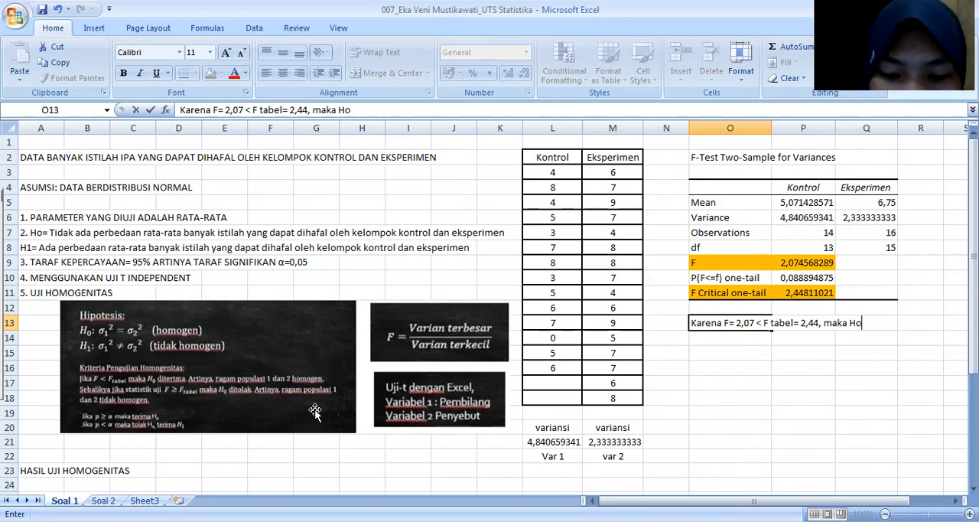
{"action": "type", "text": " diterima artinya "}
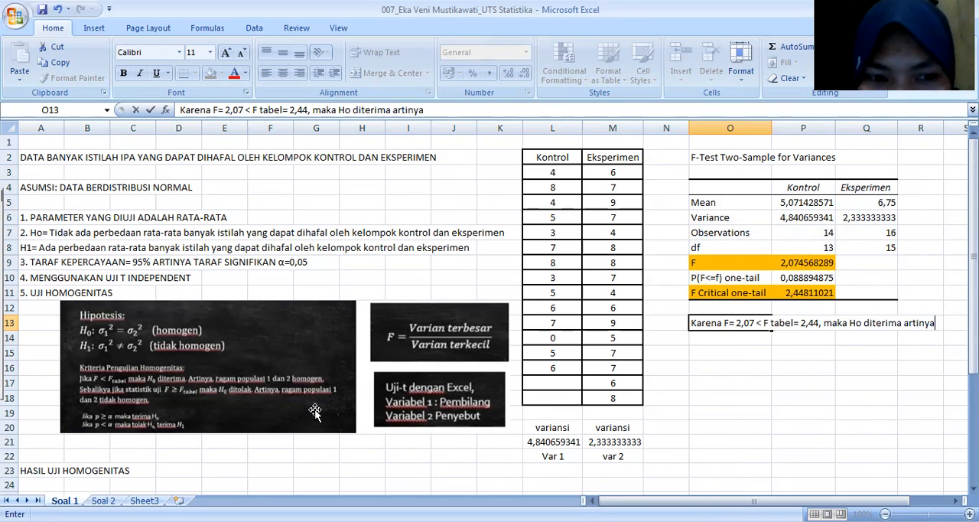
{"action": "type", "text": "data"}
{"action": "key", "text": "alt+Return"}
{"action": "type", "text": "homogen"}
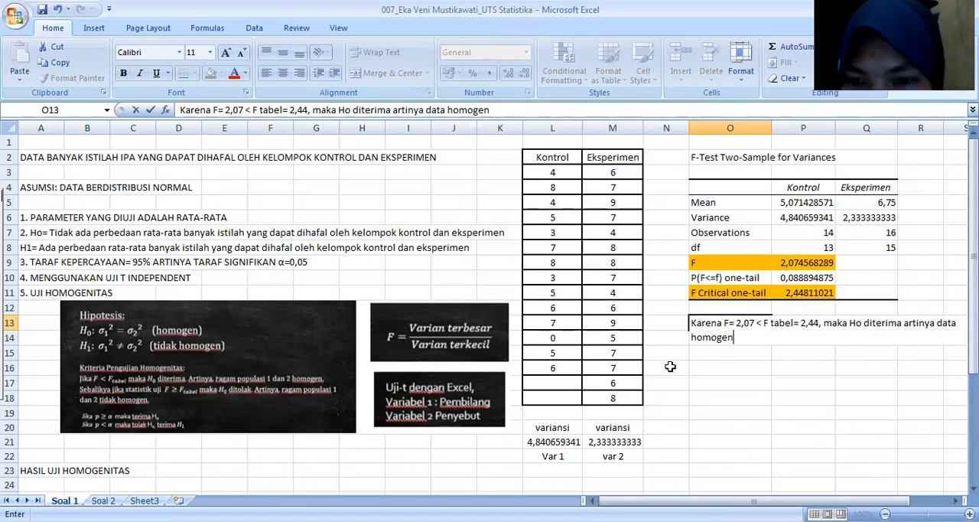
{"action": "left_click", "coordinate": [718, 365]}
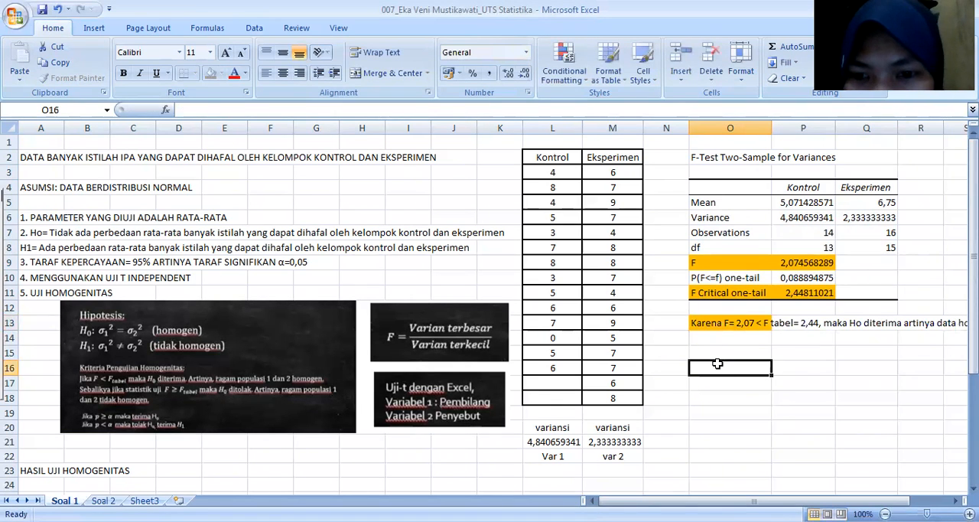
{"action": "left_click", "coordinate": [761, 322]}
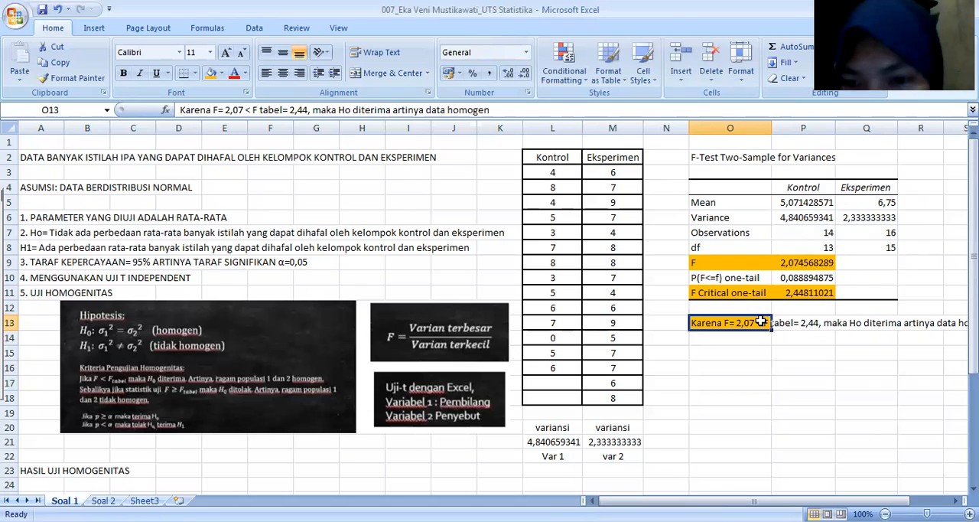
{"action": "double_click", "coordinate": [709, 323]}
{"action": "double_click", "coordinate": [694, 323]}
{"action": "left_click_drag", "start_coordinate": [694, 324], "coordinate": [782, 341]}
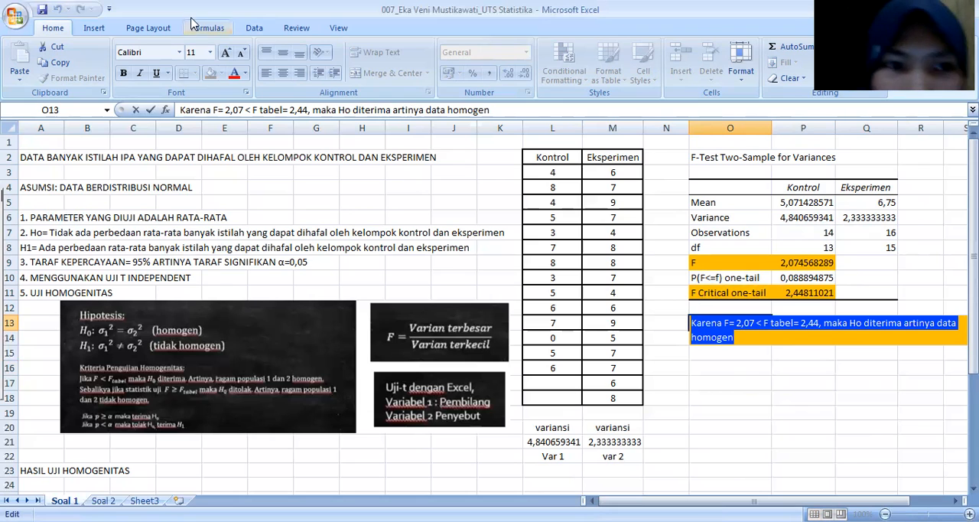
{"action": "left_click", "coordinate": [777, 354]}
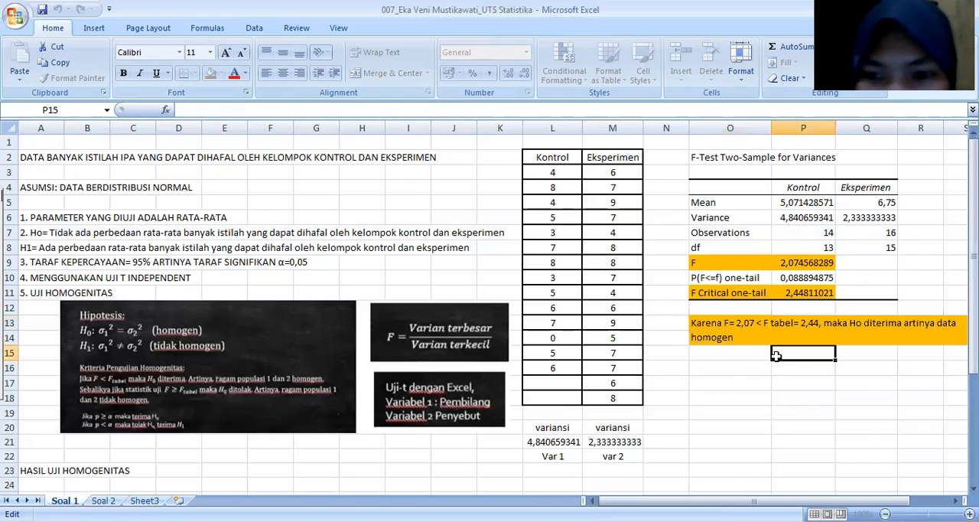
Step: Remove the orange fill from the F-test conclusion in O13
{"action": "left_click", "coordinate": [721, 324]}
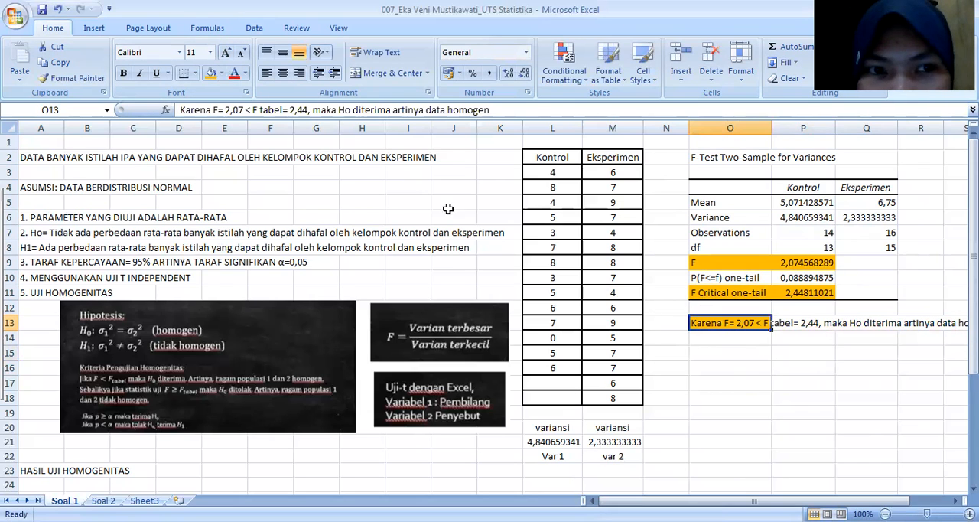
{"action": "left_click", "coordinate": [222, 74]}
{"action": "left_click", "coordinate": [233, 197]}
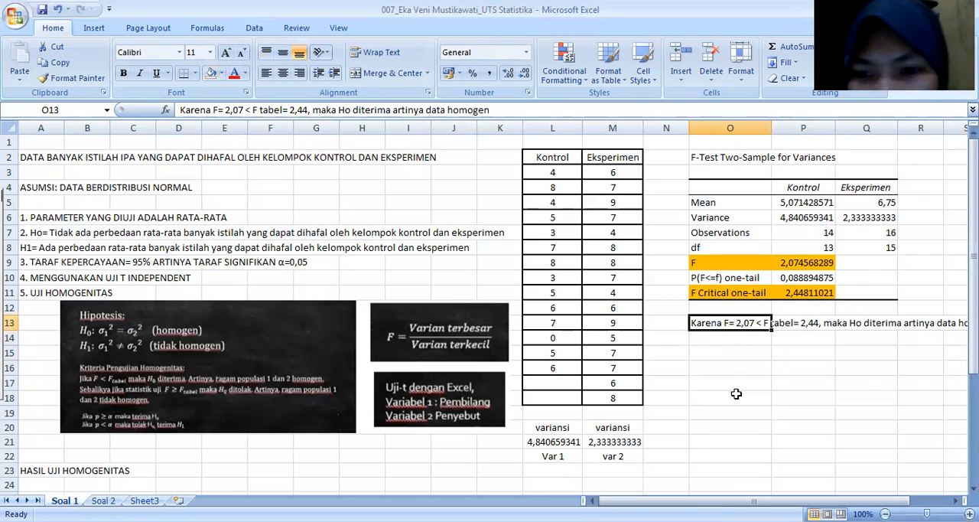
Step: Enter the p-value conclusion "p= 0,08 > 0,05, maka Ho diterima" in O15
{"action": "left_click", "coordinate": [716, 354]}
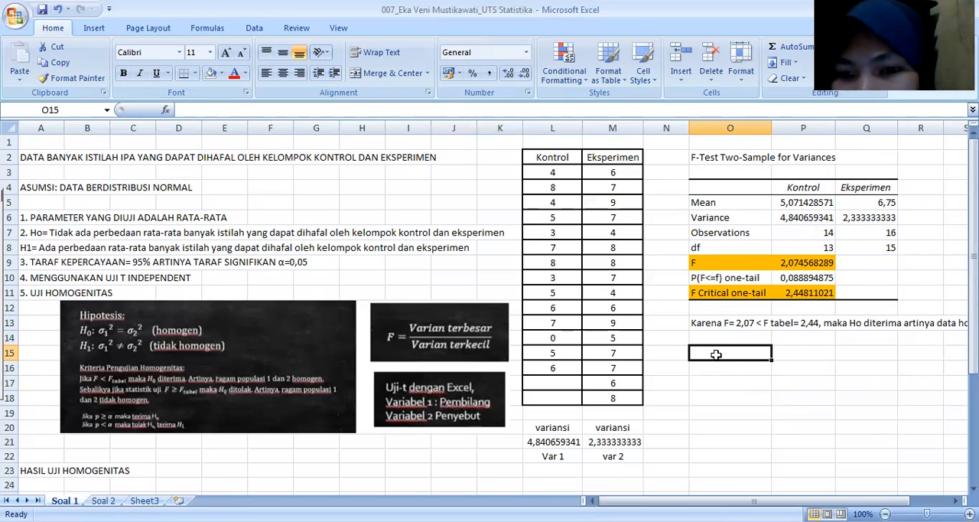
{"action": "type", "text": "p="}
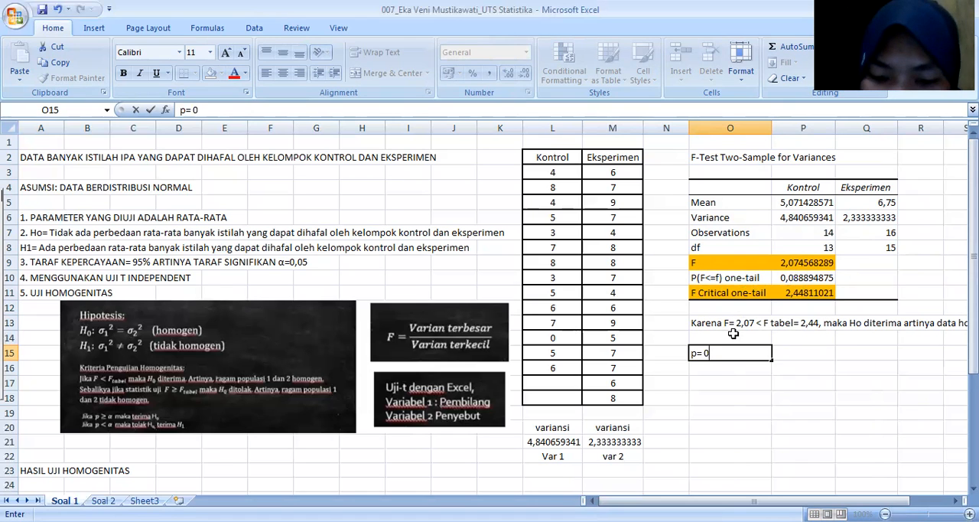
{"action": "type", "text": "08"}
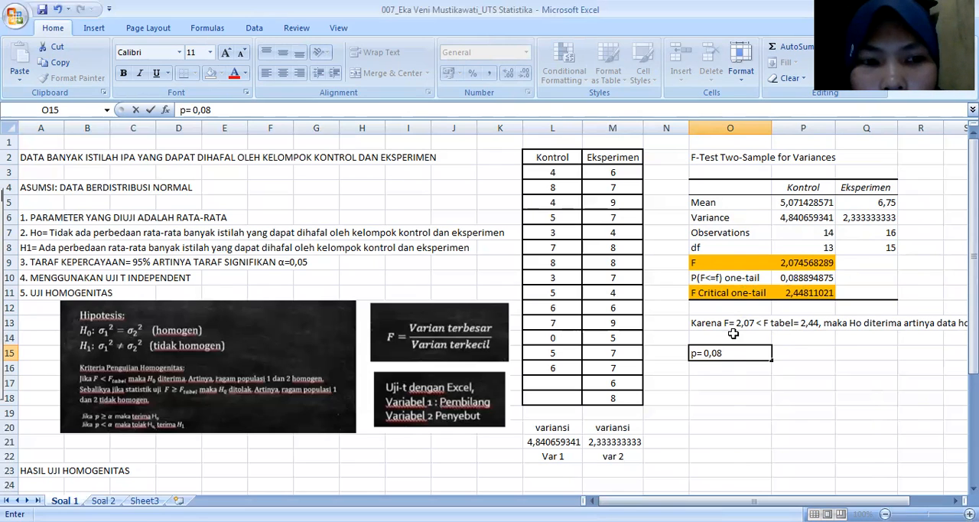
{"action": "type", "text": ">"}
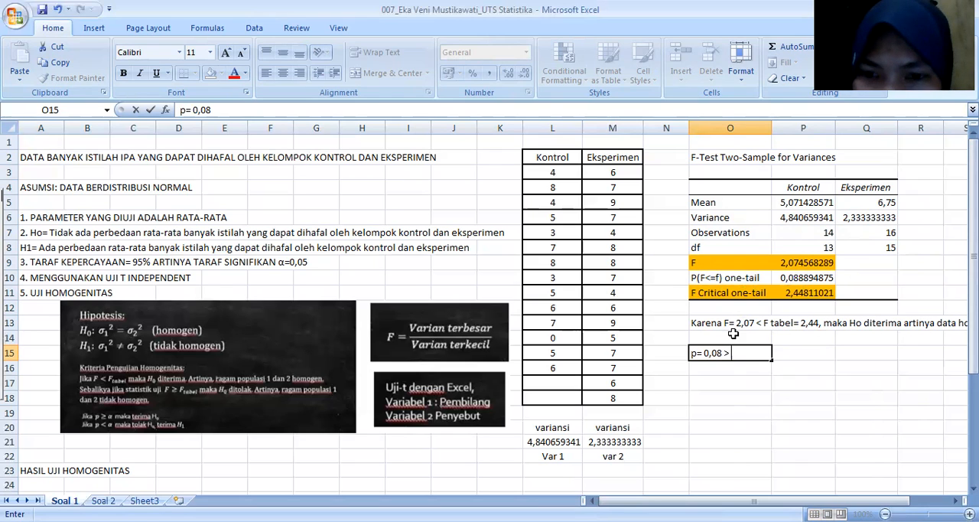
{"action": "type", "text": " 0,05"}
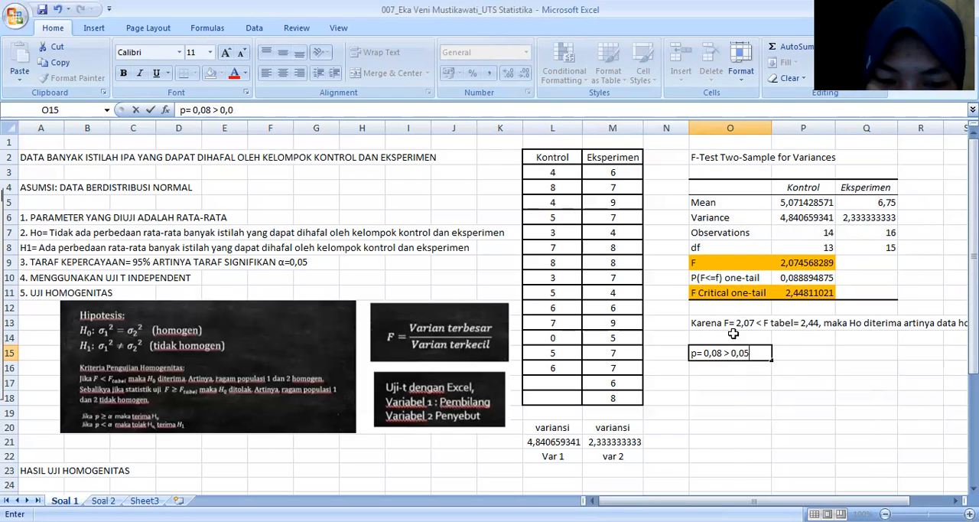
{"action": "type", "text": ", maka"}
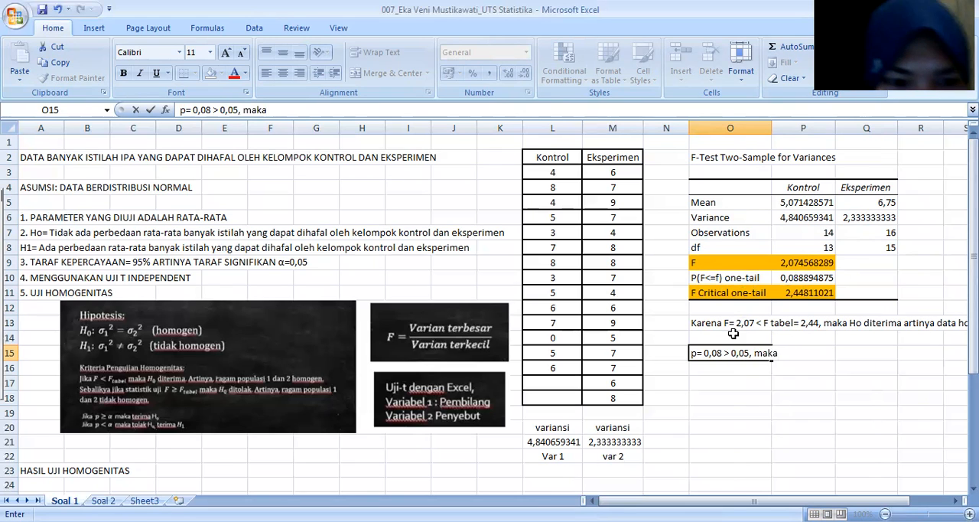
{"action": "type", "text": " H"}
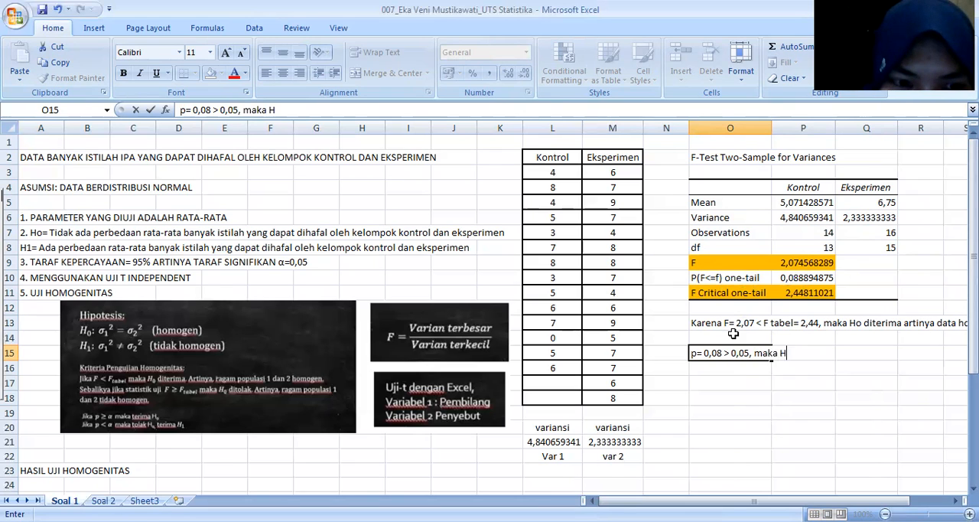
{"action": "type", "text": "o"}
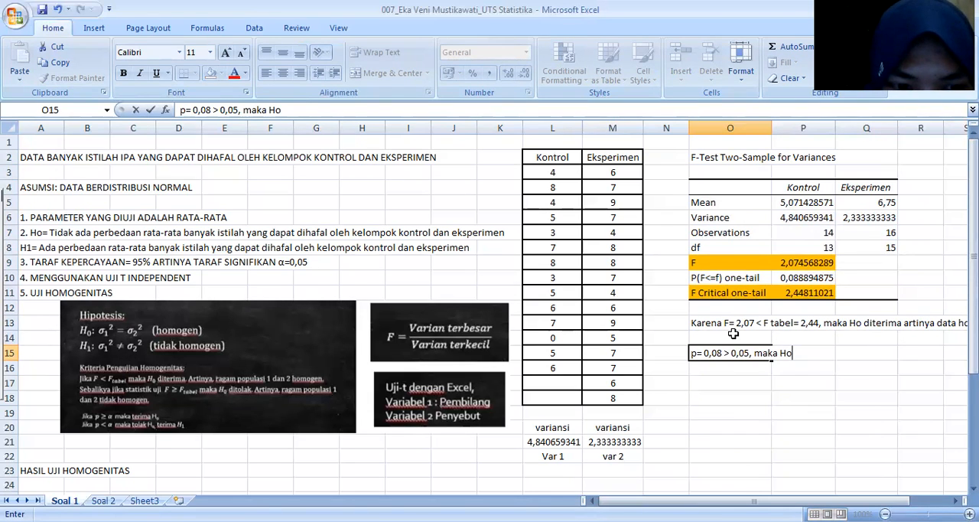
{"action": "type", "text": " diterima"}
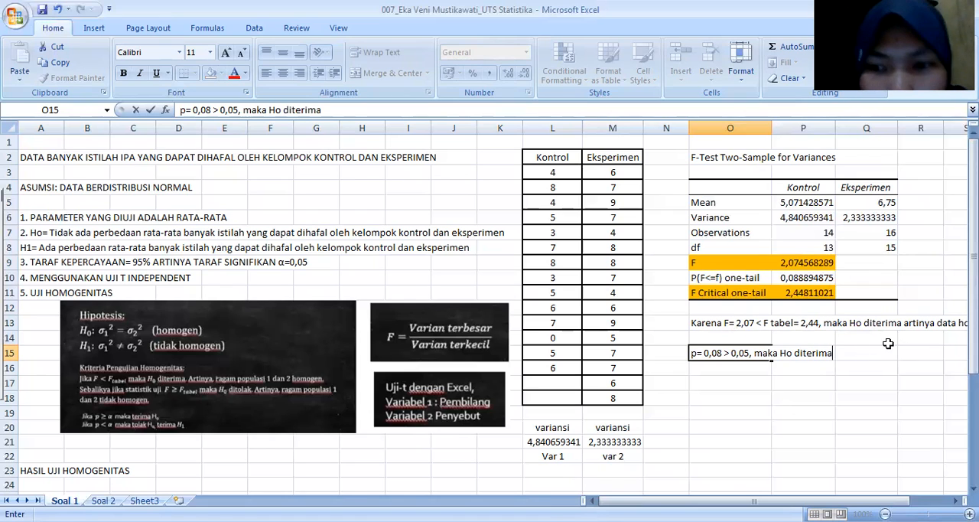
Step: Extend the homogeneity result heading in A23 to read "HASIL UJI HOMOGENITAS: DATA HOMOGEN"
{"action": "scroll", "coordinate": [677, 366], "scroll_direction": "down", "scroll_amount": 2}
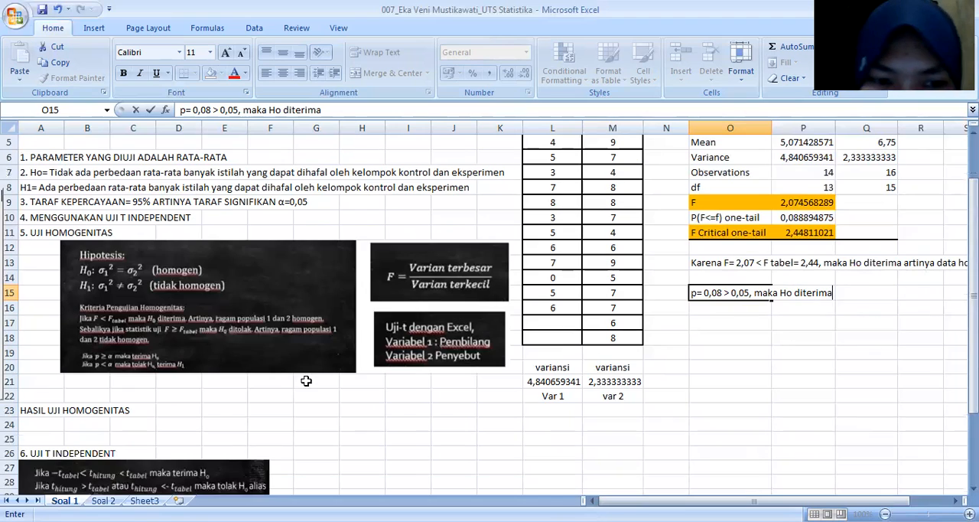
{"action": "left_click", "coordinate": [58, 411]}
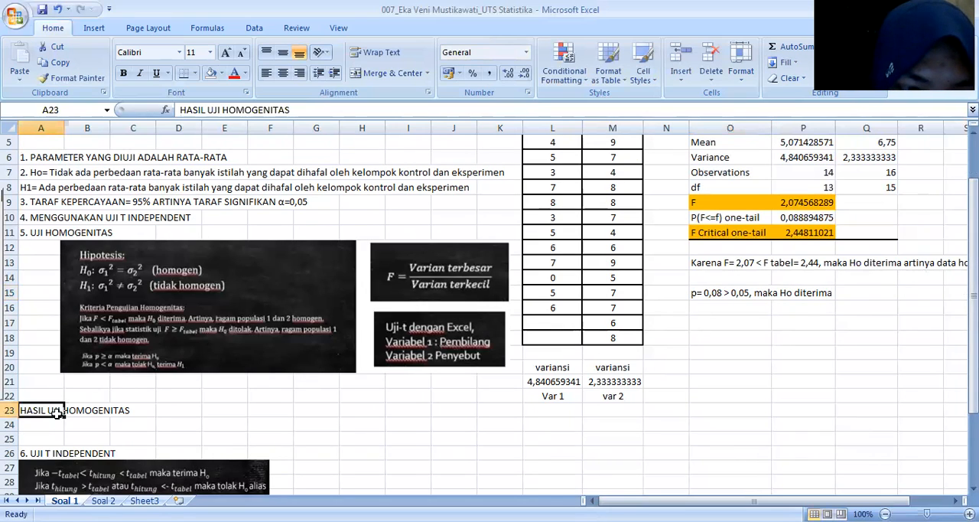
{"action": "double_click", "coordinate": [42, 413]}
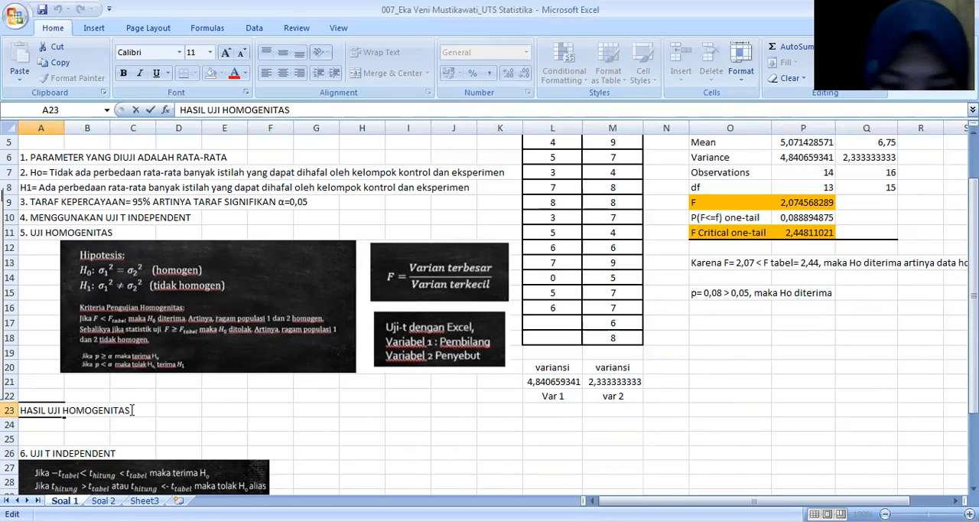
{"action": "type", "text": ": DAT"}
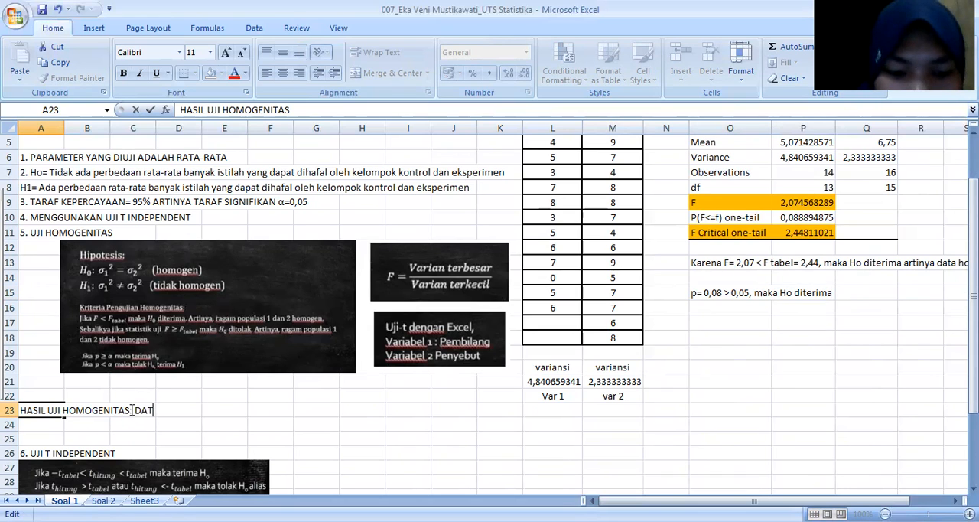
{"action": "type", "text": "A HOMOGEN"}
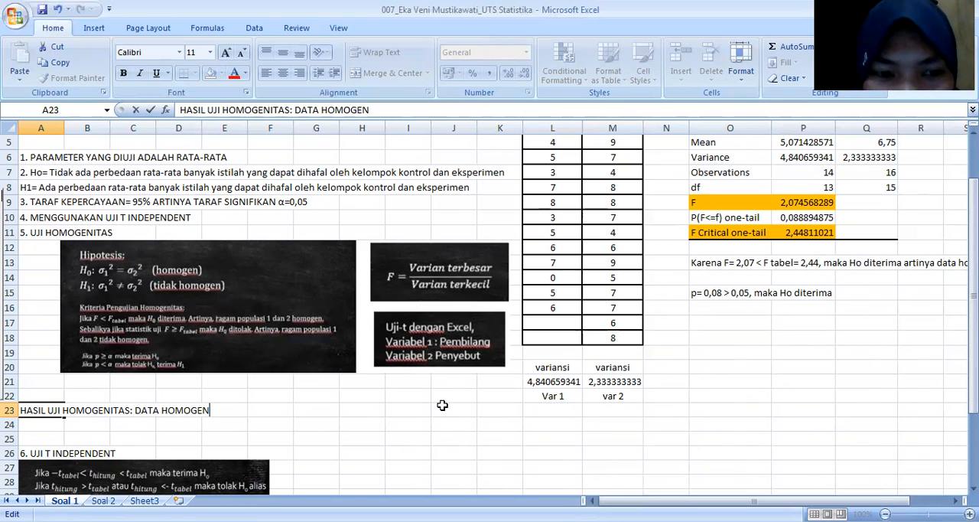
Step: Examine the homogeneity test section and the decision criteria under "6. UJI T INDEPENDENT"
{"action": "scroll", "coordinate": [442, 404], "scroll_direction": "down", "scroll_amount": 5}
{"action": "scroll", "coordinate": [444, 413], "scroll_direction": "up", "scroll_amount": 4}
{"action": "scroll", "coordinate": [446, 413], "scroll_direction": "down", "scroll_amount": 1}
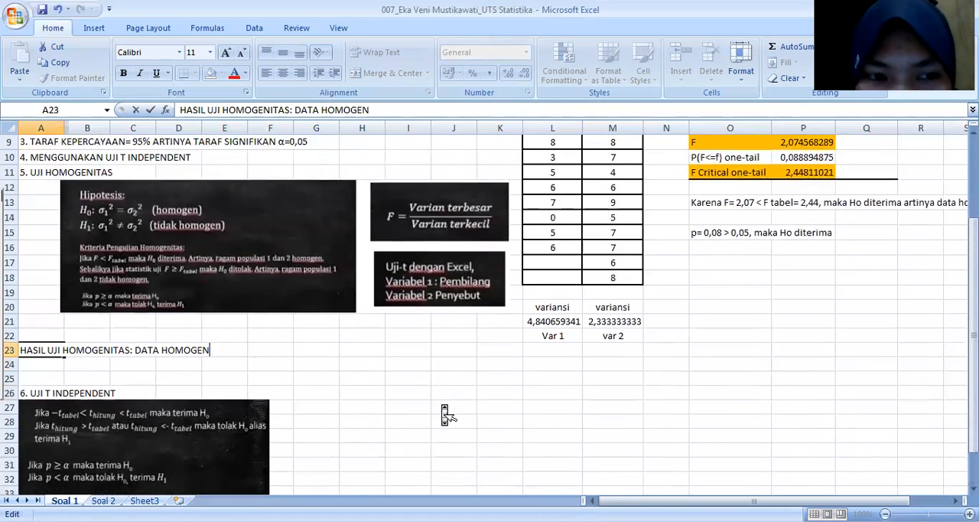
{"action": "scroll", "coordinate": [446, 413], "scroll_direction": "down", "scroll_amount": 1}
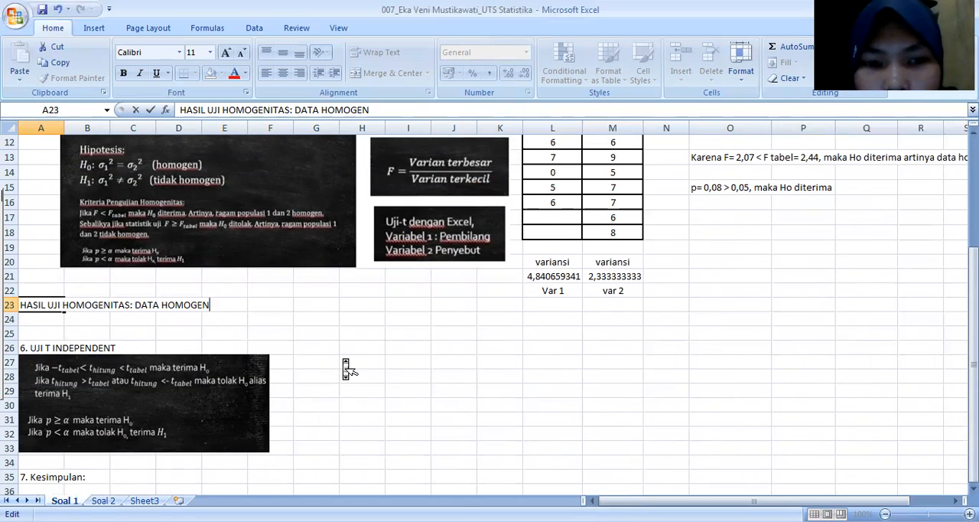
{"action": "scroll", "coordinate": [347, 370], "scroll_direction": "up", "scroll_amount": 3}
{"action": "scroll", "coordinate": [345, 370], "scroll_direction": "up", "scroll_amount": 1}
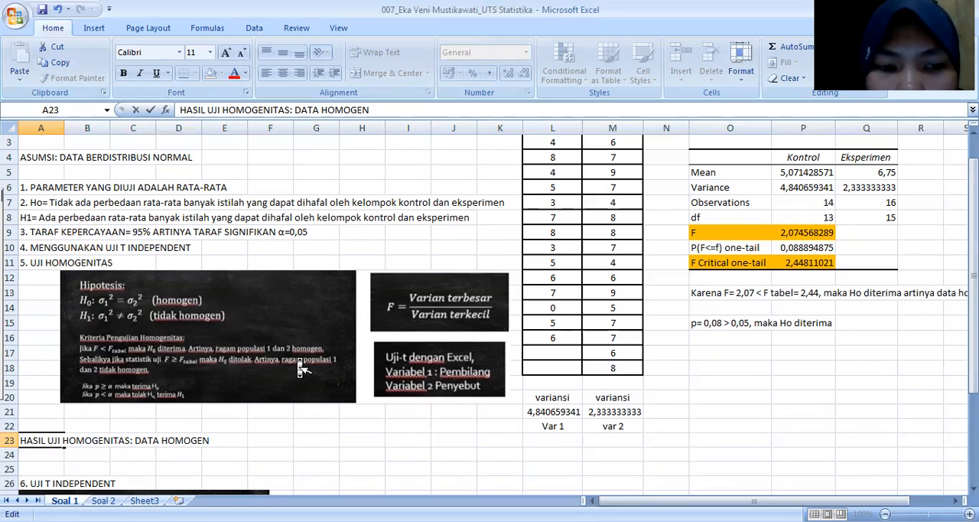
{"action": "scroll", "coordinate": [301, 369], "scroll_direction": "down", "scroll_amount": 3}
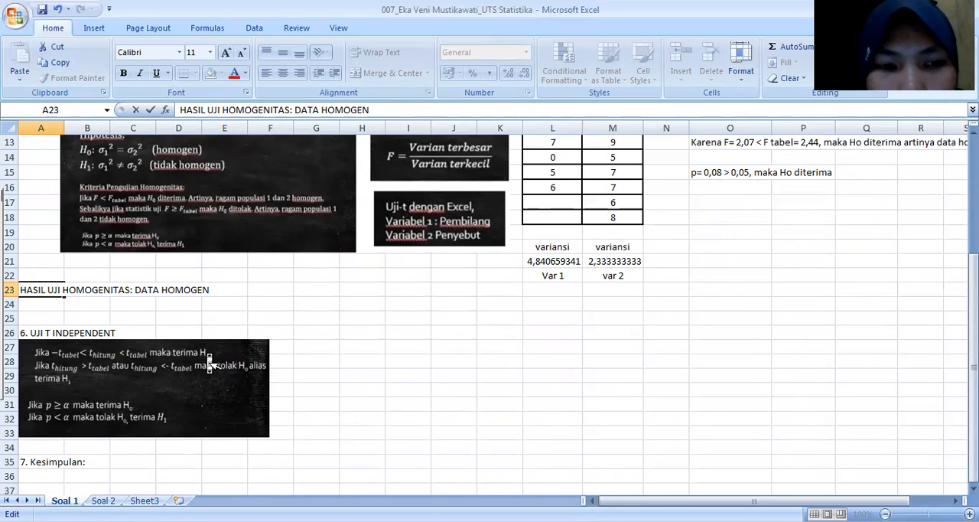
{"action": "scroll", "coordinate": [207, 354], "scroll_direction": "down", "scroll_amount": 1}
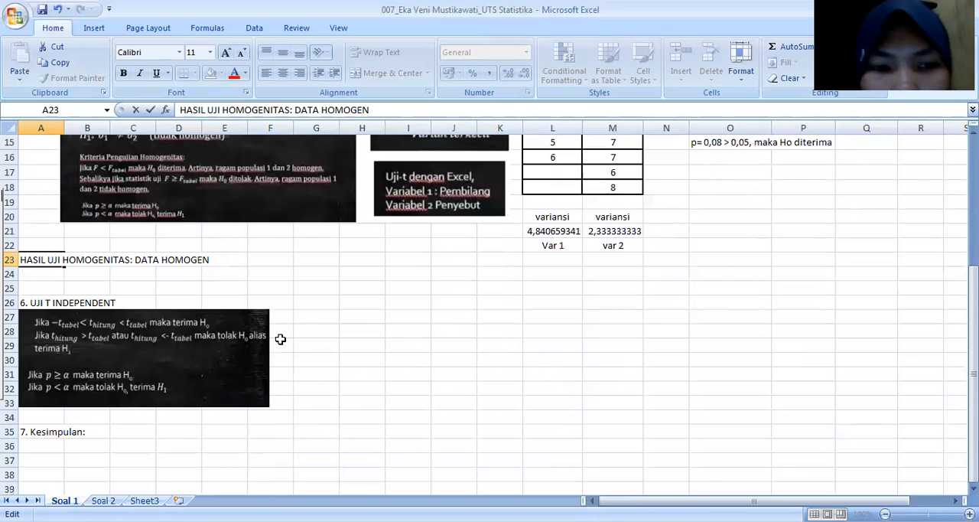
{"action": "left_click", "coordinate": [329, 330]}
{"action": "left_click", "coordinate": [314, 303]}
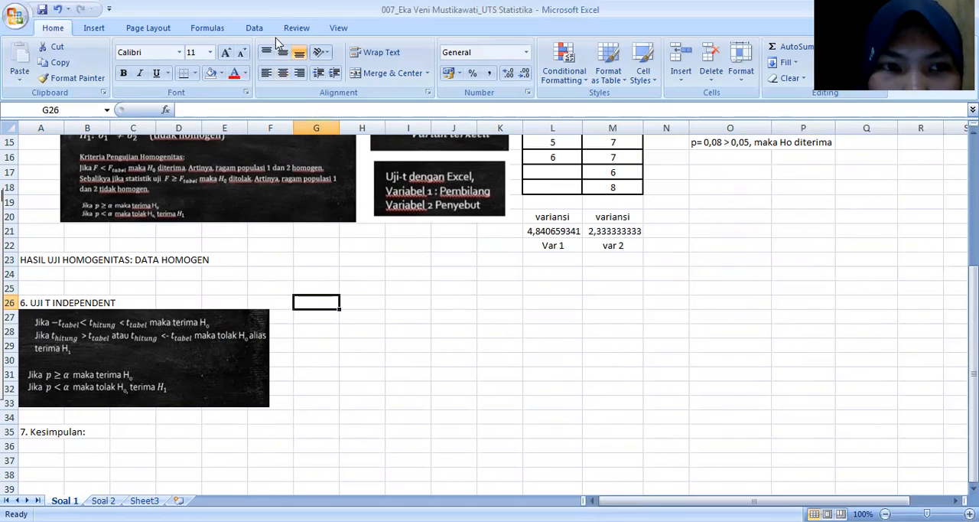
Step: Set up a t-Test: Two-Sample Assuming Equal Variances with L2:L16 as variable 1 and M2:M18 as variable 2
{"action": "left_click", "coordinate": [255, 28]}
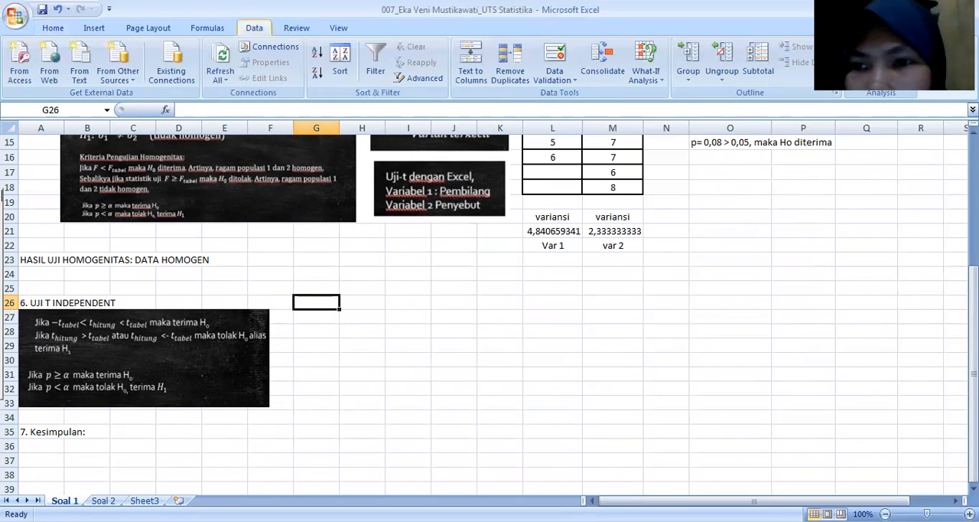
{"action": "left_click", "coordinate": [879, 47]}
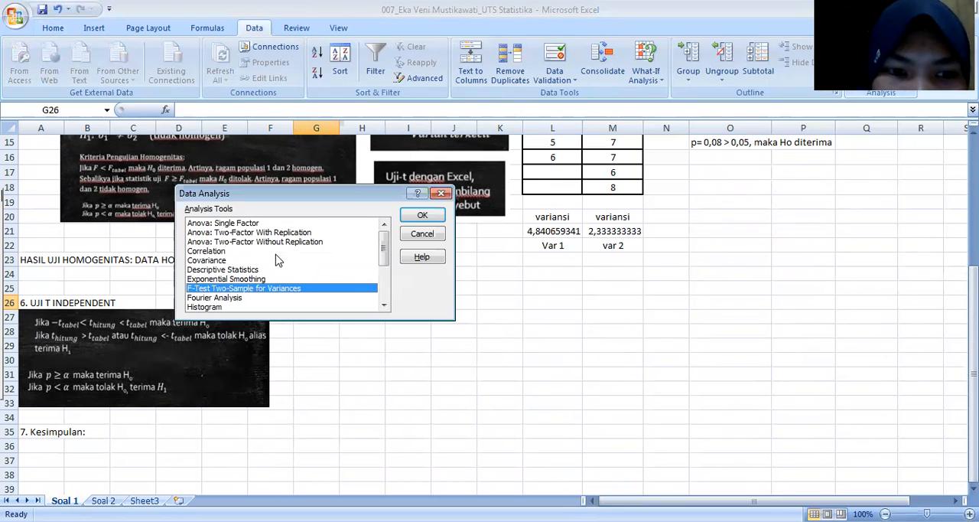
{"action": "scroll", "coordinate": [277, 260], "scroll_direction": "down", "scroll_amount": 3}
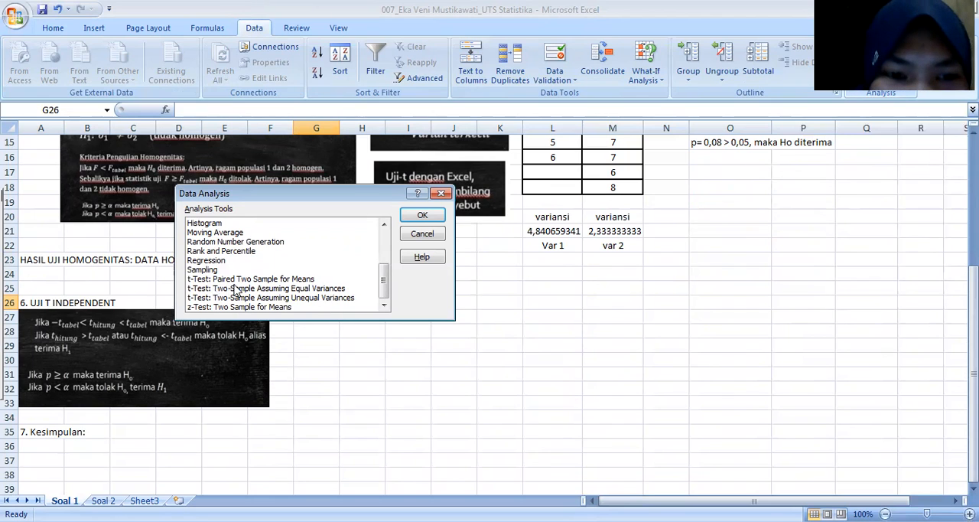
{"action": "left_click", "coordinate": [238, 288]}
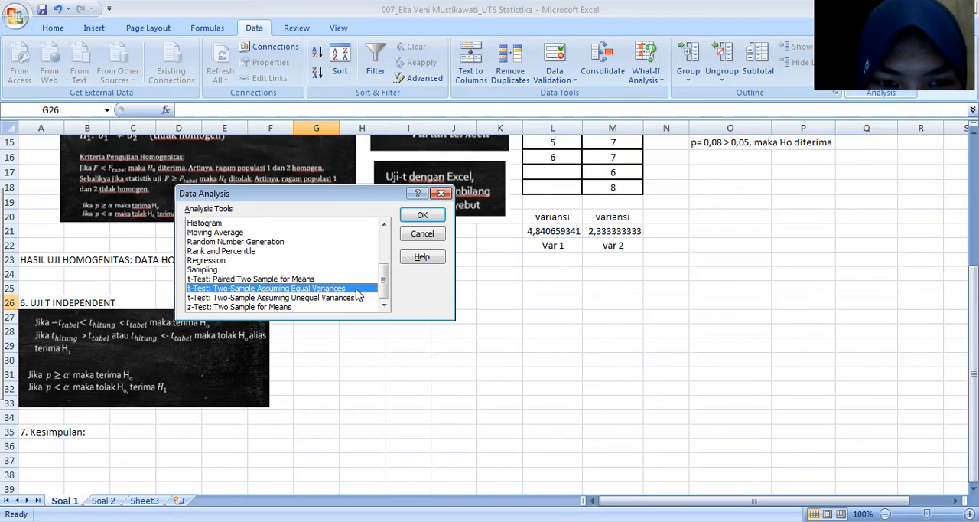
{"action": "left_click", "coordinate": [437, 219]}
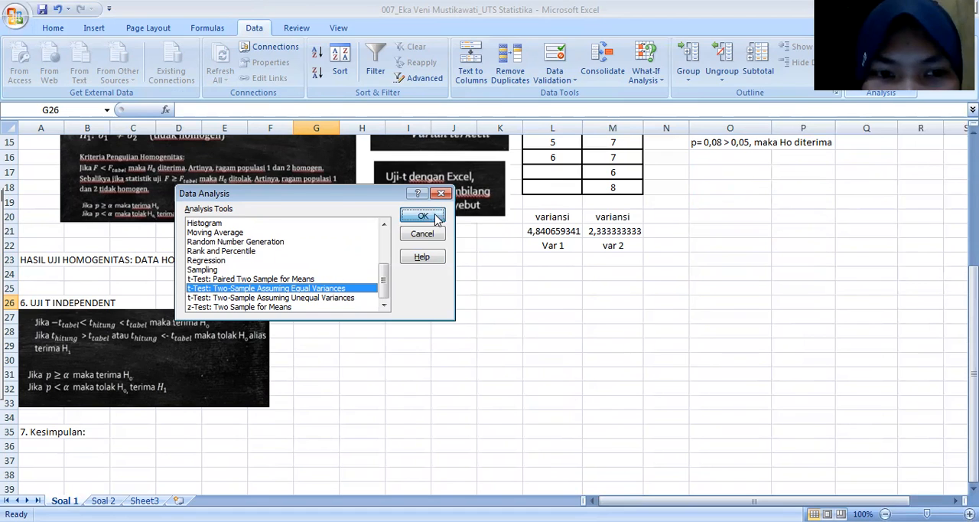
{"action": "scroll", "coordinate": [704, 273], "scroll_direction": "up", "scroll_amount": 5}
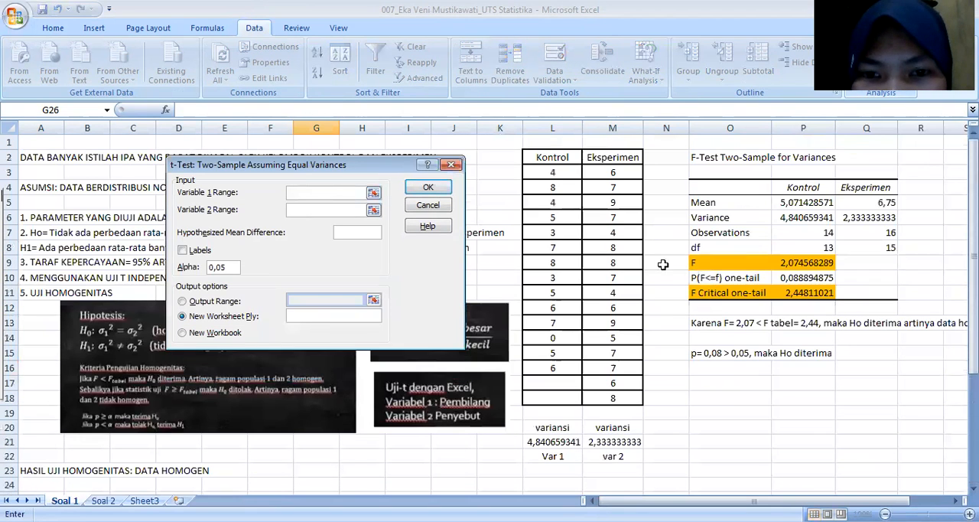
{"action": "left_click", "coordinate": [541, 157]}
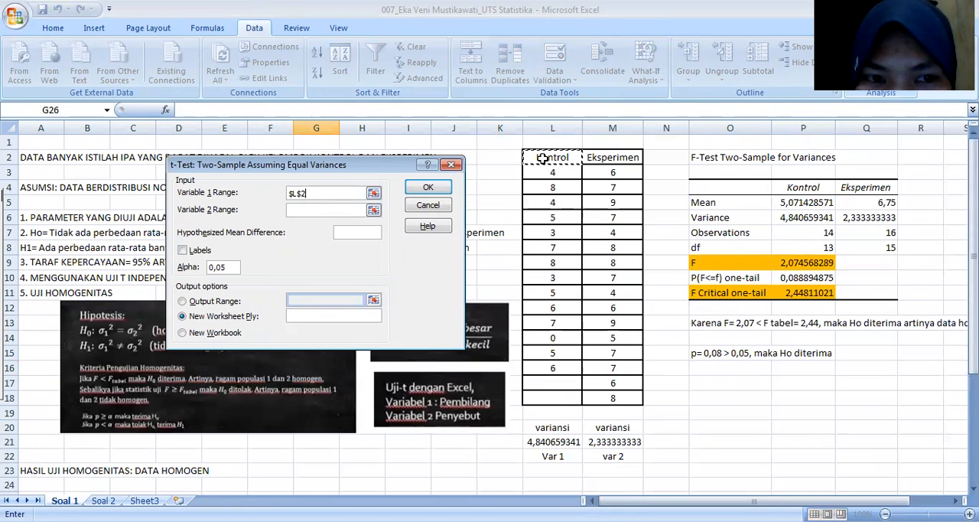
{"action": "left_click", "coordinate": [554, 367], "text": "shift"}
{"action": "left_click", "coordinate": [306, 212]}
{"action": "left_click", "coordinate": [597, 157]}
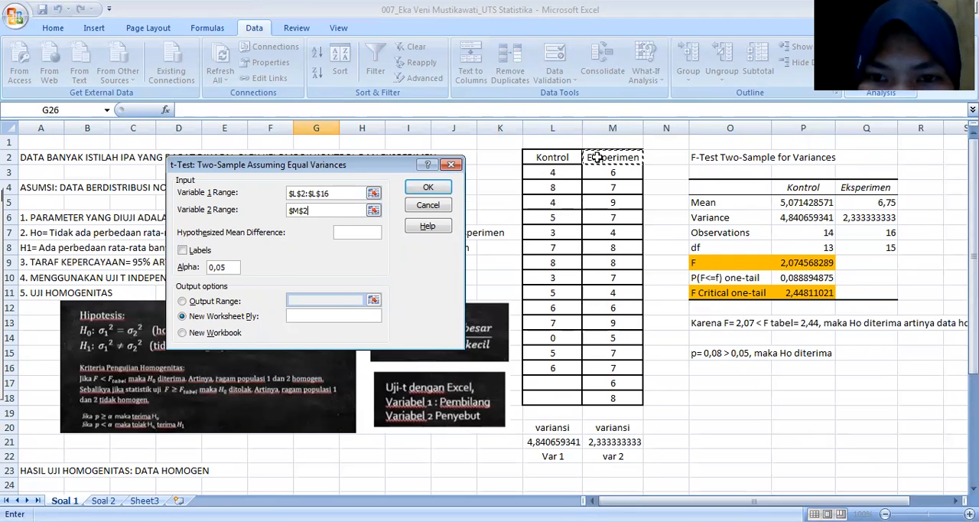
{"action": "left_click", "coordinate": [624, 397], "text": "shift"}
Step: Run the equal-variances t-test with labels included and the output range starting at O17
{"action": "left_click", "coordinate": [182, 250]}
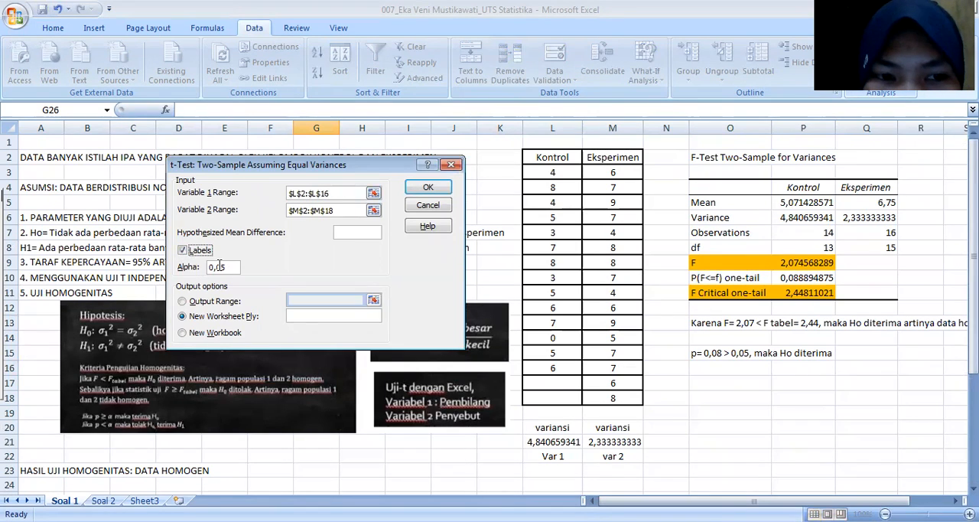
{"action": "left_click", "coordinate": [187, 302]}
{"action": "left_click", "coordinate": [330, 300]}
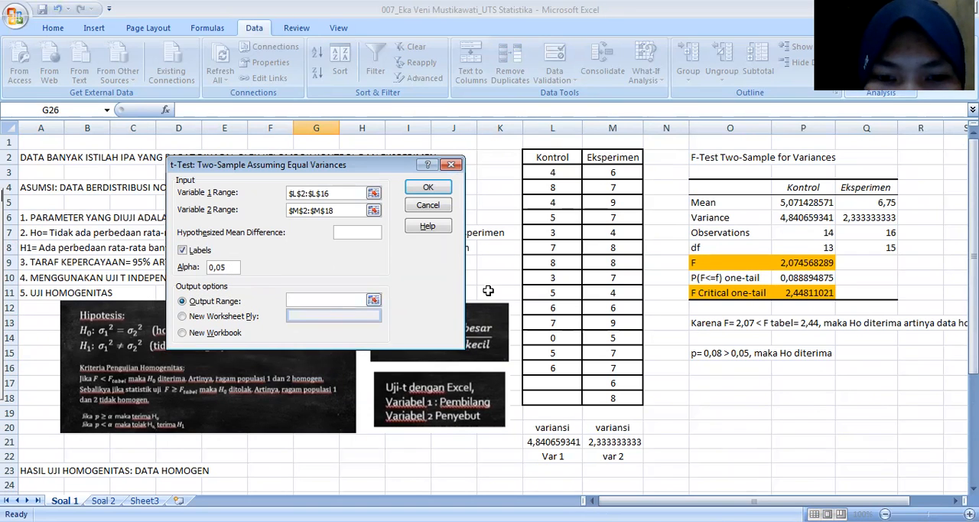
{"action": "scroll", "coordinate": [498, 320], "scroll_direction": "down", "scroll_amount": 3}
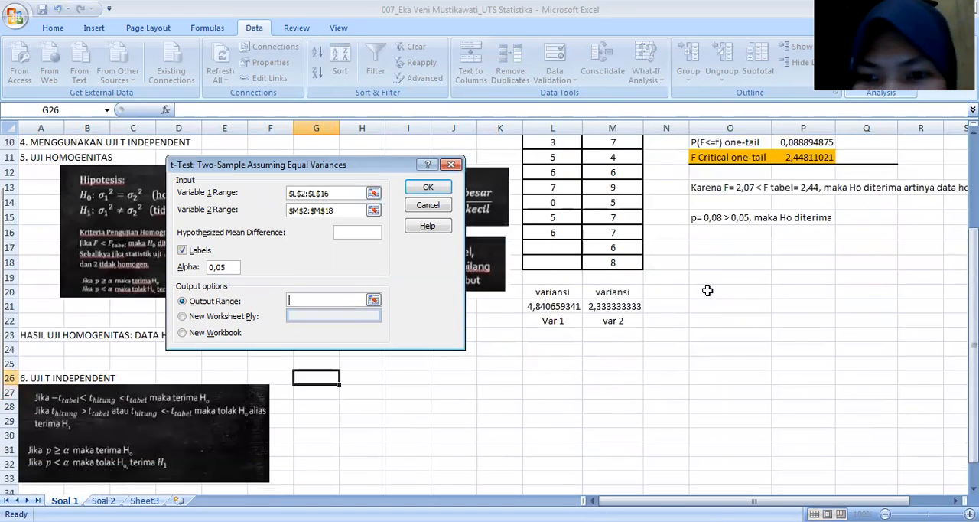
{"action": "left_click", "coordinate": [703, 250]}
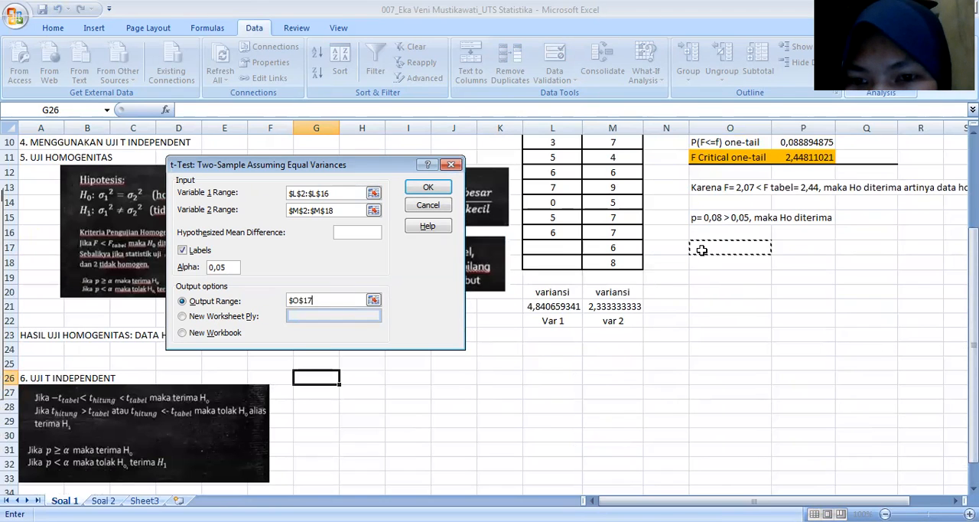
{"action": "left_click", "coordinate": [430, 188]}
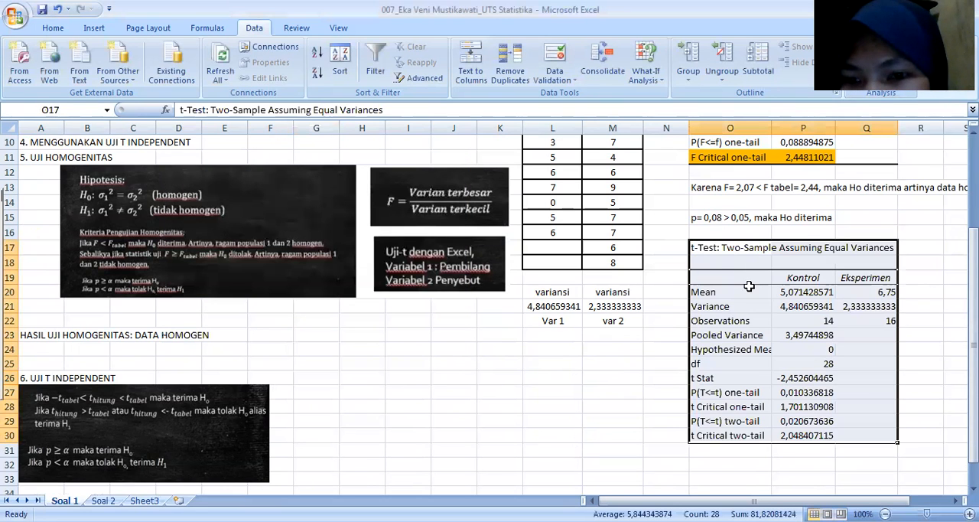
Step: Widen column O so the t-test output labels fit, and select the empty cell O32 below the table
{"action": "scroll", "coordinate": [771, 210], "scroll_direction": "down", "scroll_amount": 1}
{"action": "left_click_drag", "start_coordinate": [771, 128], "coordinate": [832, 124]}
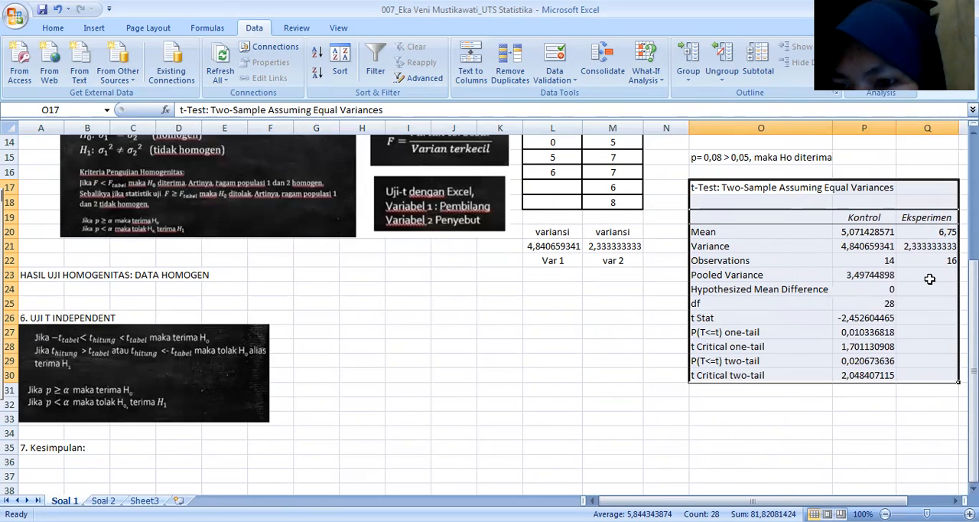
{"action": "scroll", "coordinate": [530, 313], "scroll_direction": "down", "scroll_amount": 2}
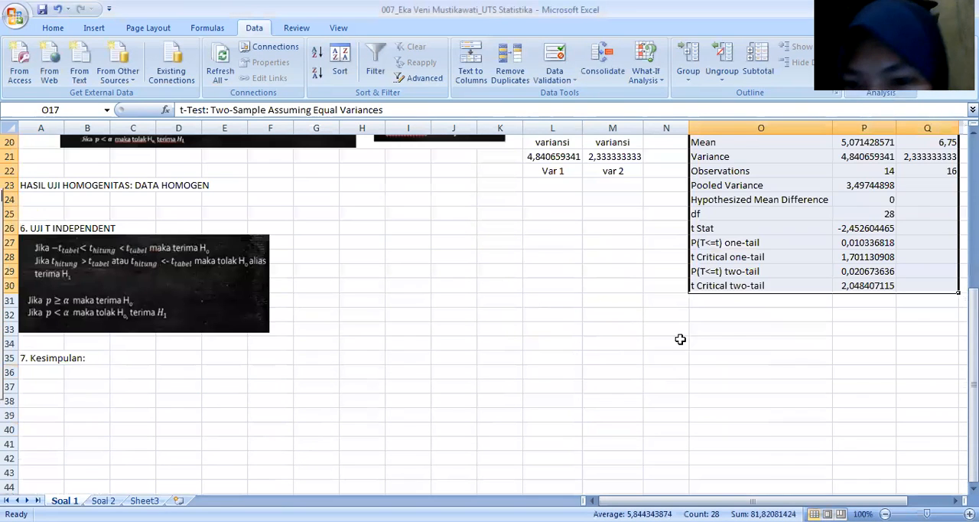
{"action": "left_click", "coordinate": [706, 315]}
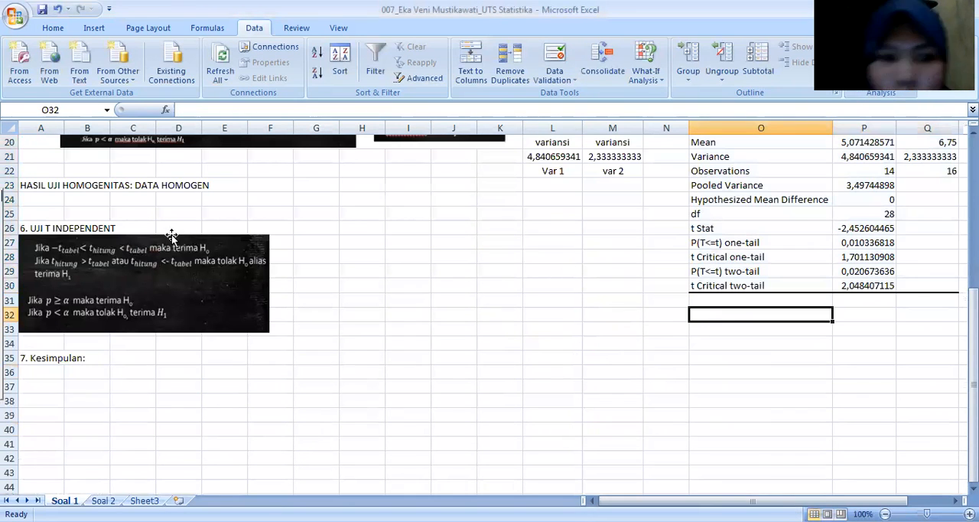
Step: Highlight the t Stat and t Critical two-tail labels and values in columns O and P with a light blue fill
{"action": "left_click", "coordinate": [705, 229]}
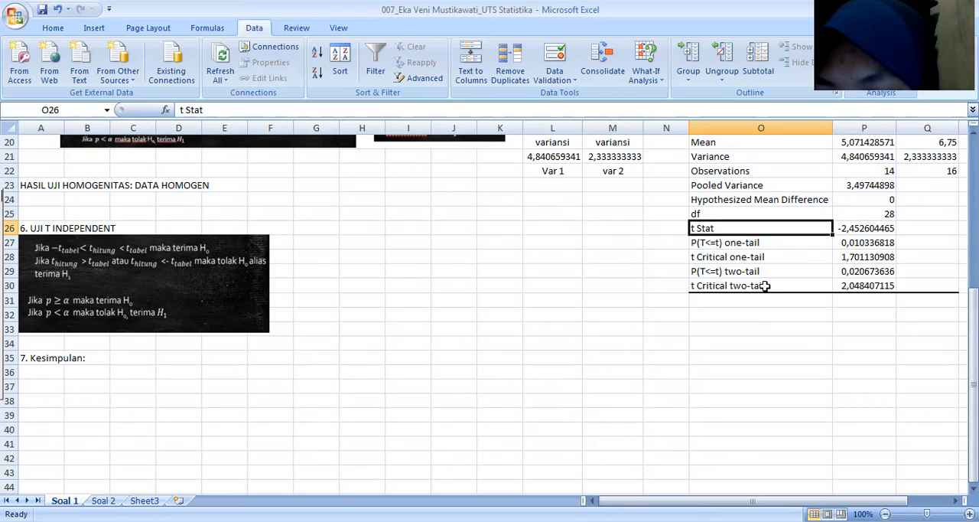
{"action": "left_click", "coordinate": [764, 286]}
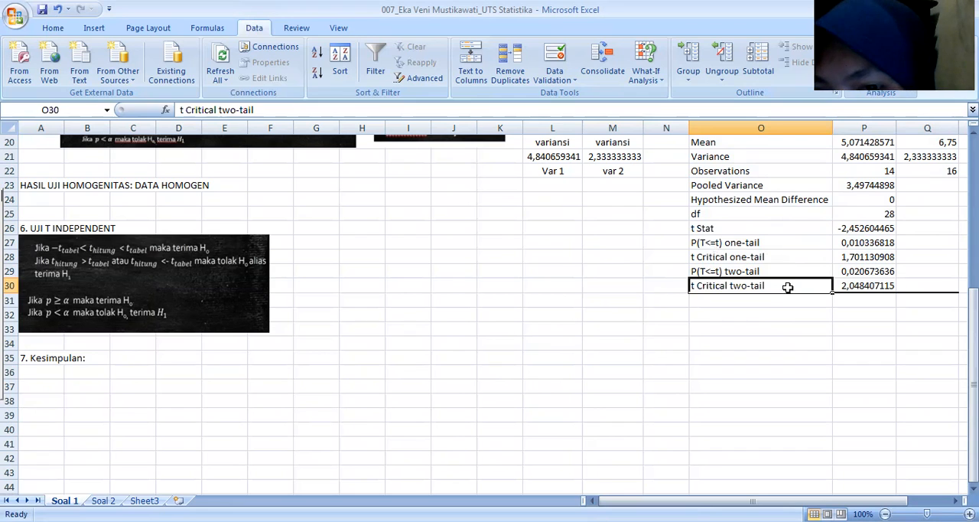
{"action": "left_click", "coordinate": [700, 227]}
{"action": "left_click_drag", "start_coordinate": [700, 228], "coordinate": [849, 227]}
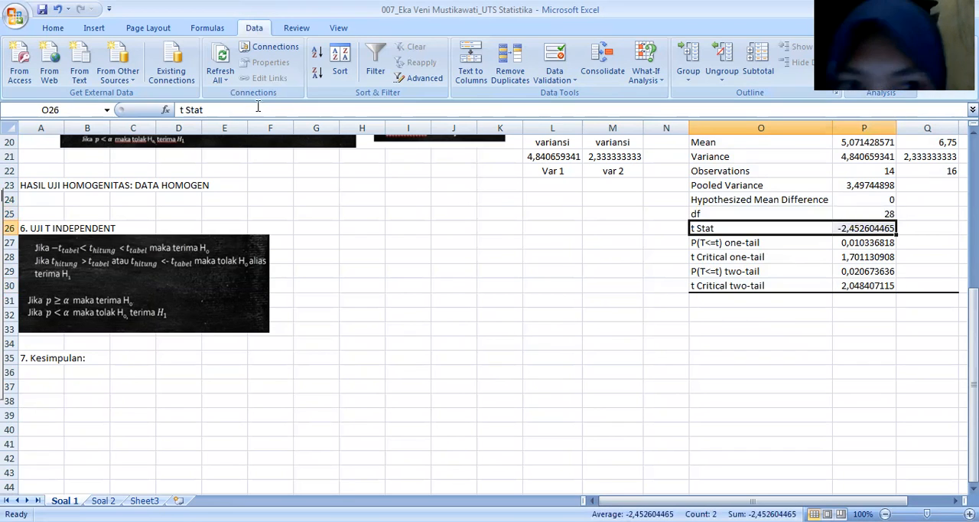
{"action": "left_click", "coordinate": [55, 27]}
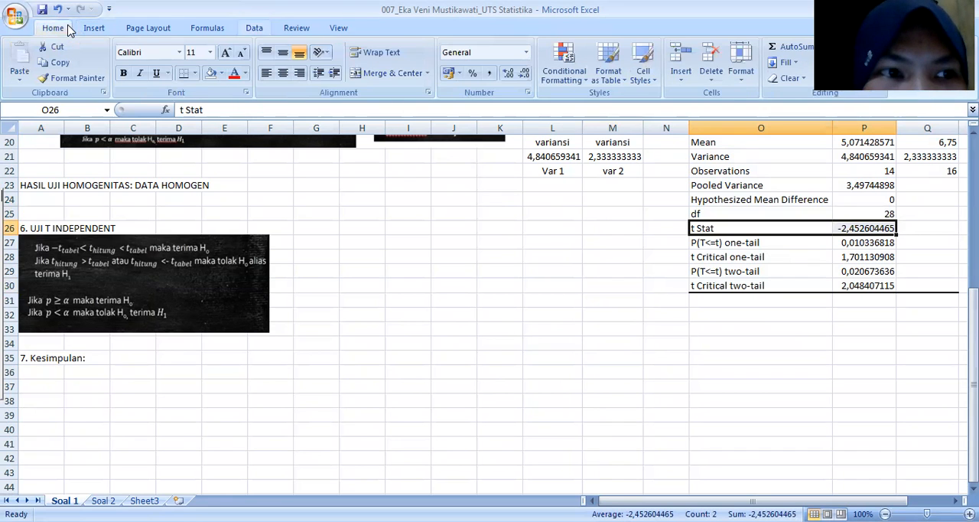
{"action": "left_click", "coordinate": [223, 74]}
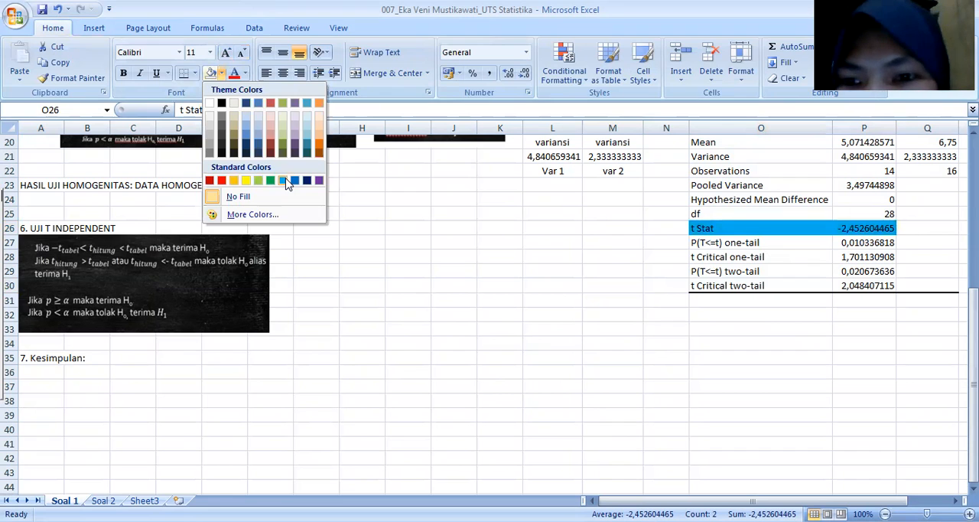
{"action": "left_click", "coordinate": [693, 284]}
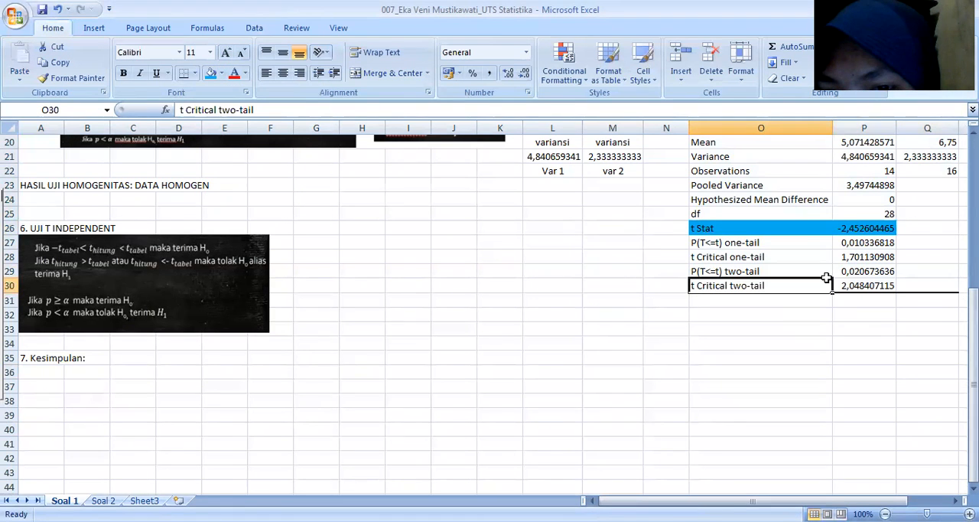
{"action": "left_click_drag", "start_coordinate": [826, 277], "coordinate": [869, 283]}
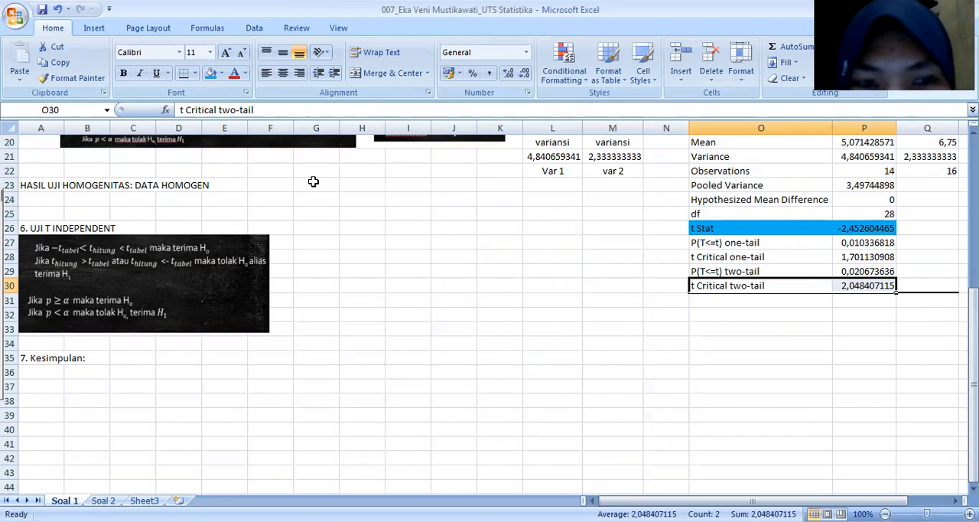
{"action": "left_click", "coordinate": [211, 73]}
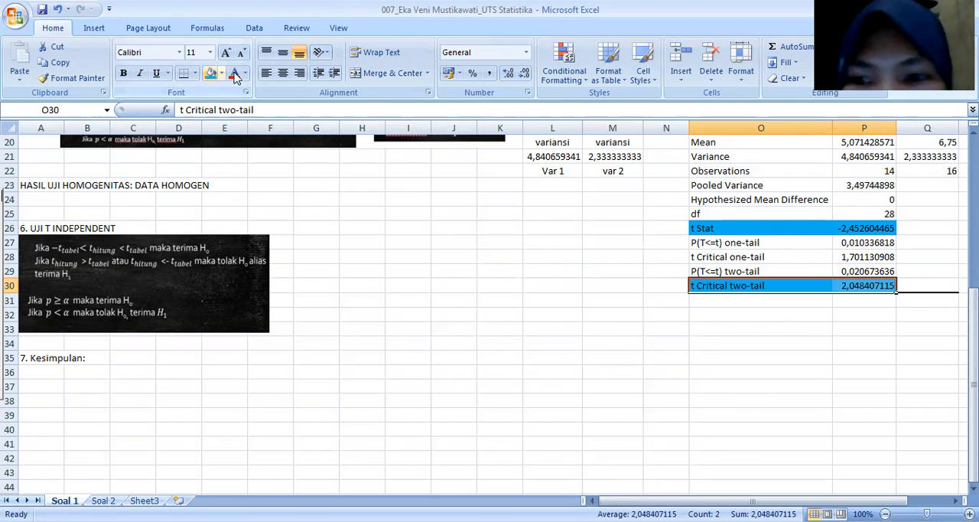
Step: Enter the t-value comparison "Karena t hitung= -2,453 < -t tabel= -2,048" in cell O32
{"action": "left_click", "coordinate": [697, 315]}
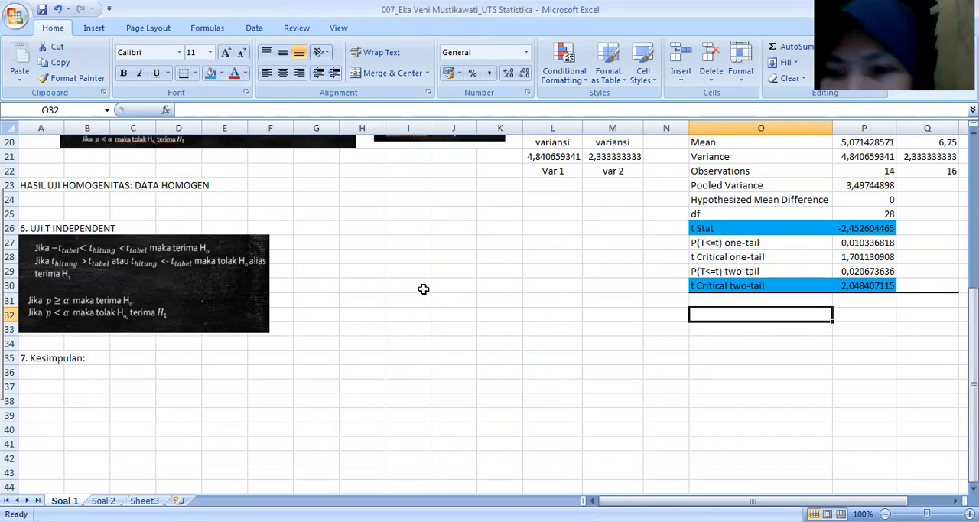
{"action": "double_click", "coordinate": [710, 315]}
{"action": "type", "text": "Karena"}
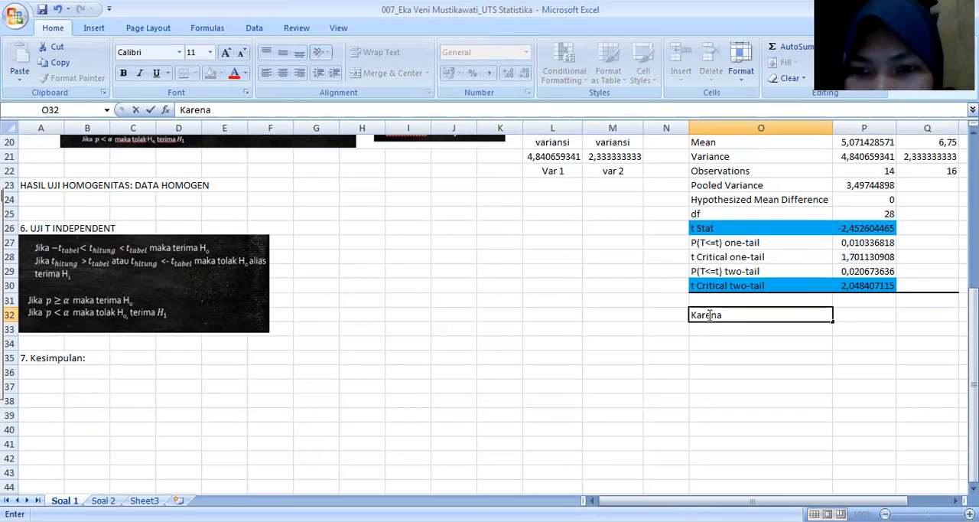
{"action": "type", "text": " t hitung= "}
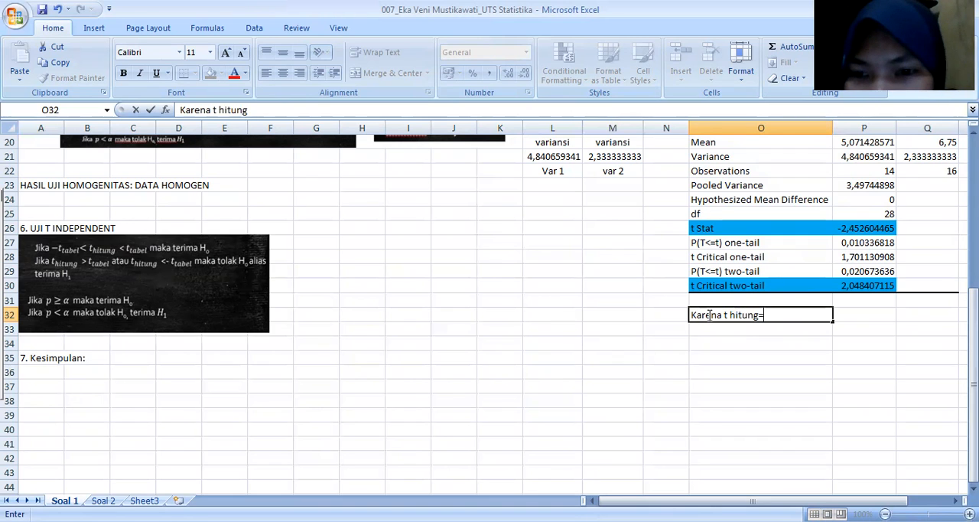
{"action": "type", "text": "-"}
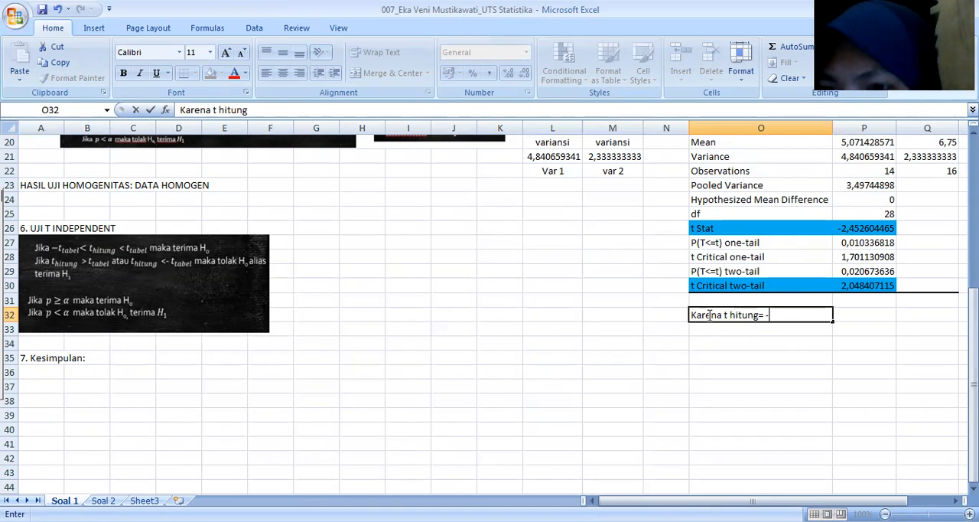
{"action": "type", "text": "2,45"}
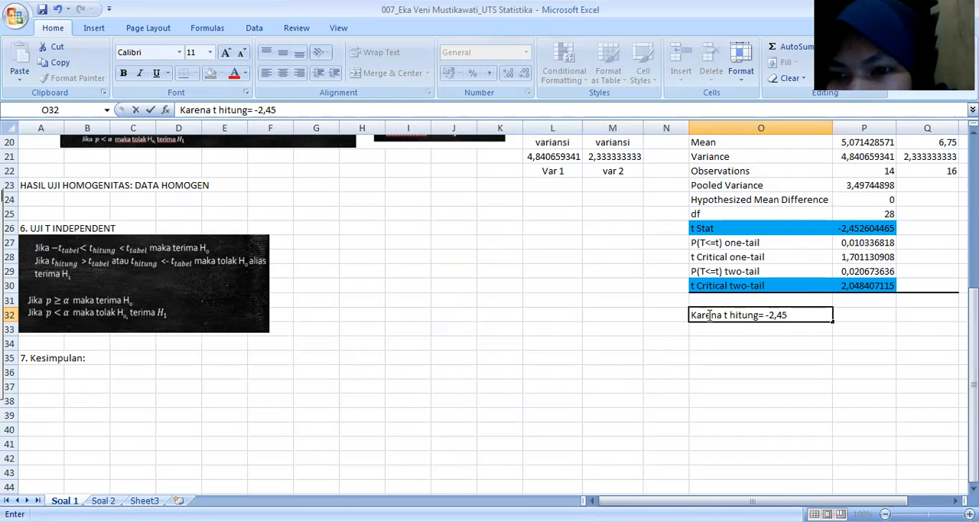
{"action": "type", "text": "3"}
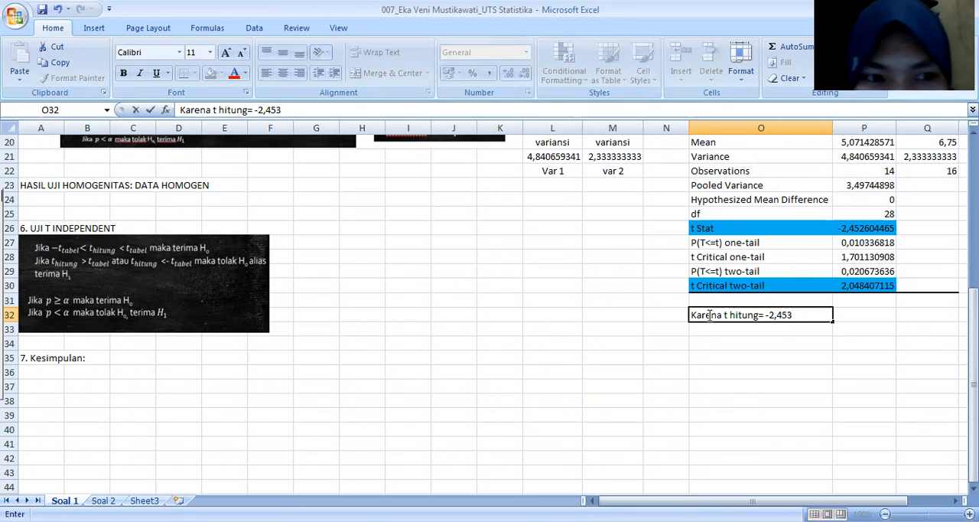
{"action": "type", "text": " <"}
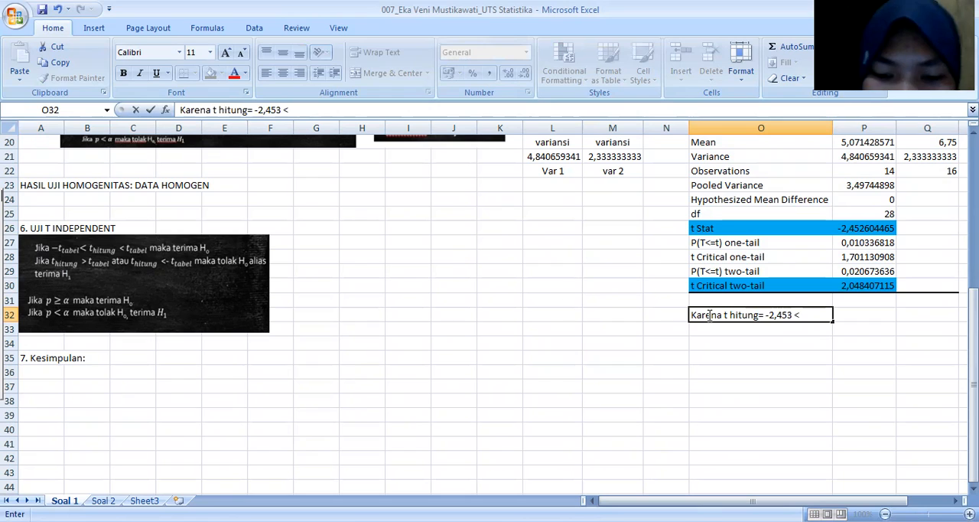
{"action": "type", "text": " -t tabel"}
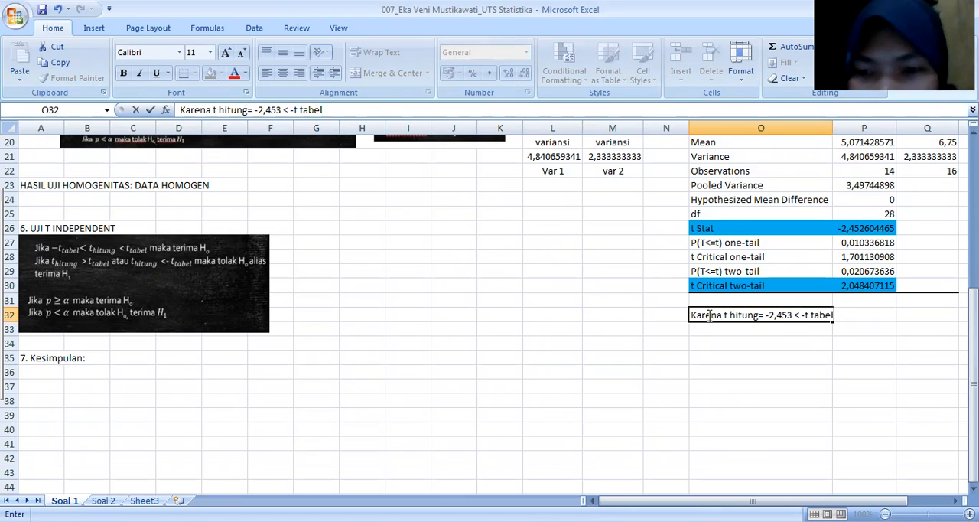
{"action": "type", "text": "= "}
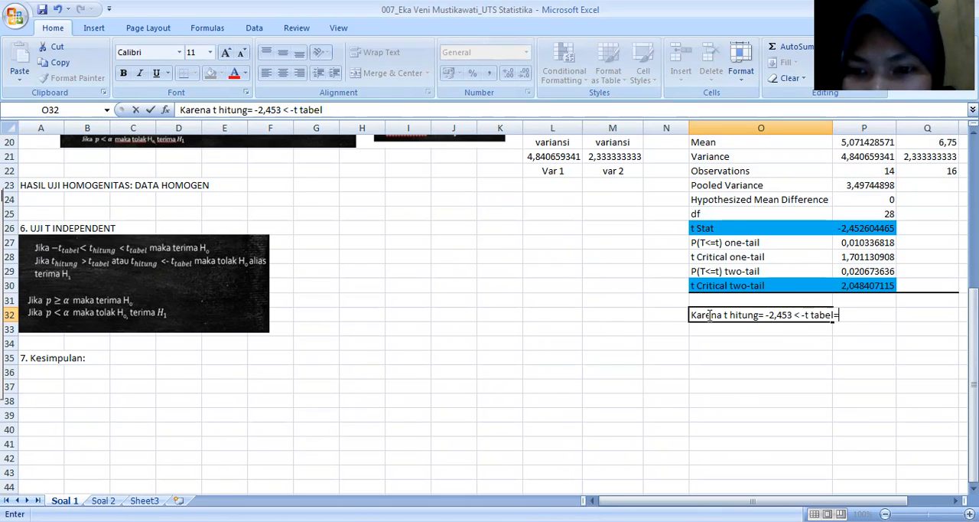
{"action": "type", "text": "-2,04"}
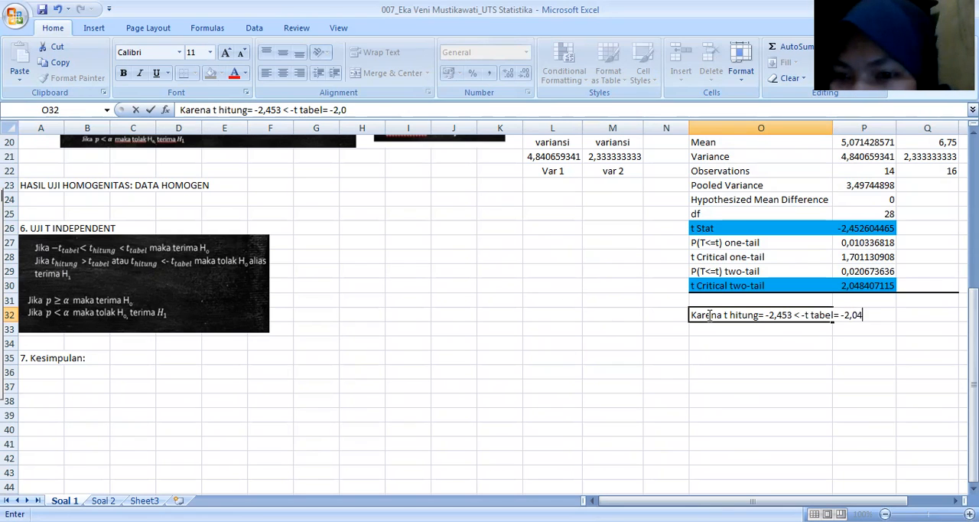
{"action": "type", "text": "8, maka"}
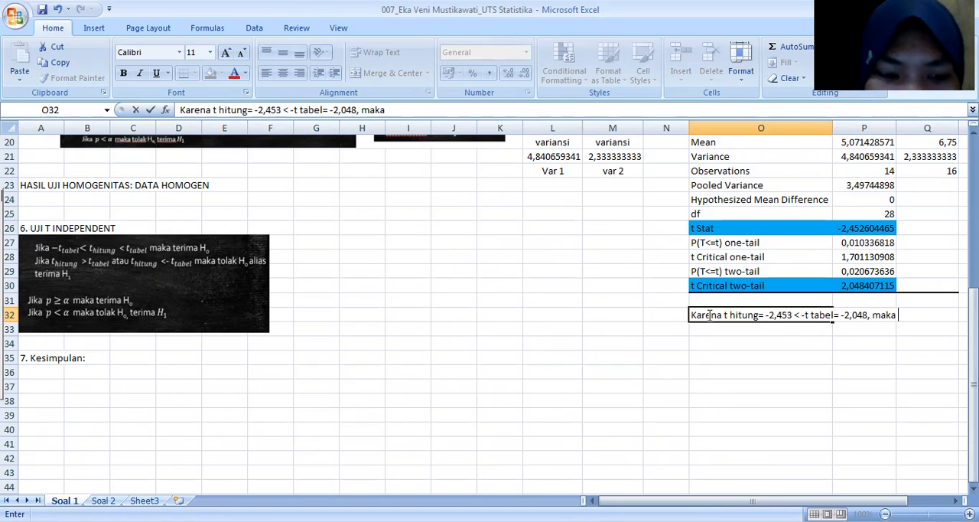
{"action": "type", "text": " Ho ditolak alias"}
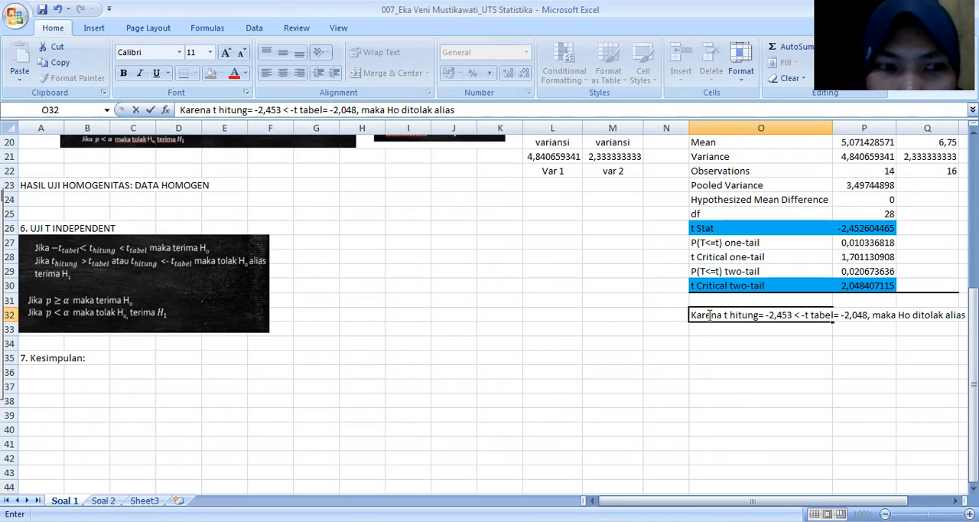
{"action": "type", "text": " H1"}
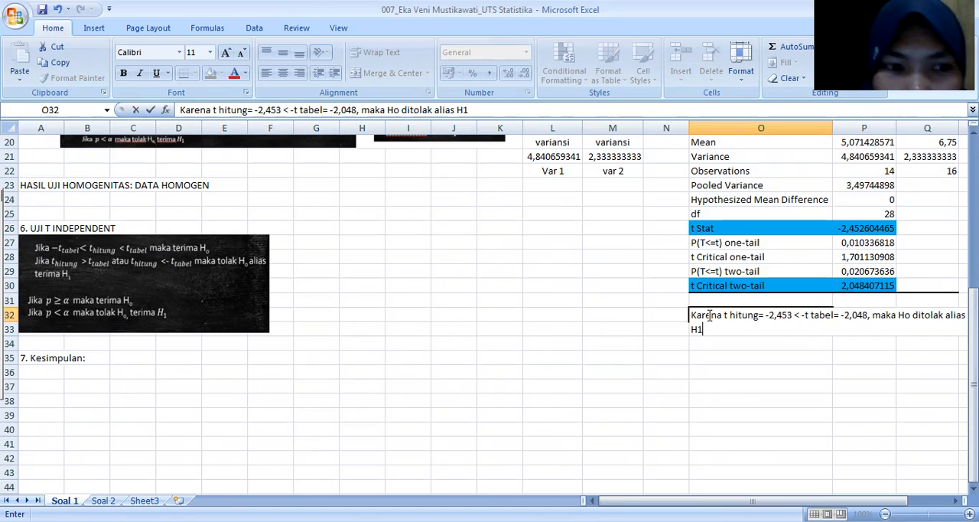
{"action": "type", "text": " diterima"}
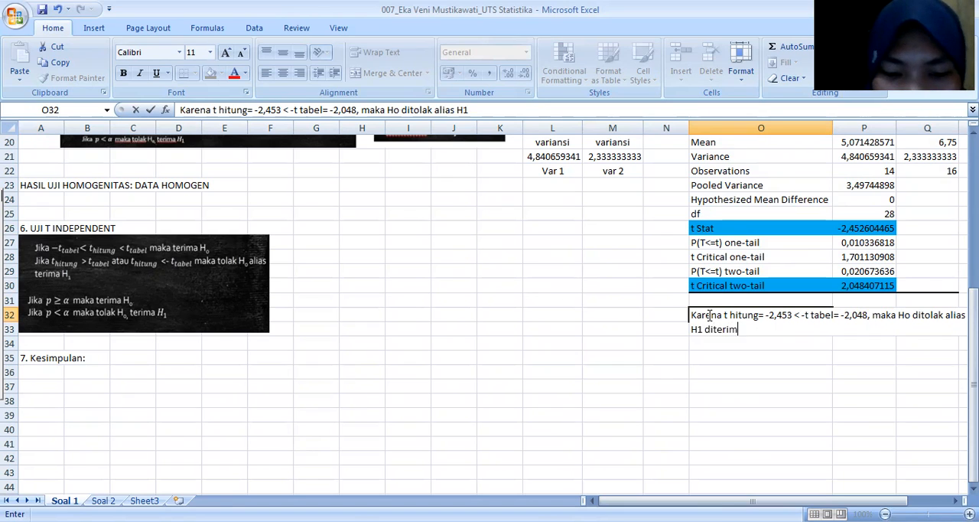
Step: Complete the t-value statement in O32 with ", maka Ho ditolak alias H1 diterima"
{"action": "left_click", "coordinate": [723, 357]}
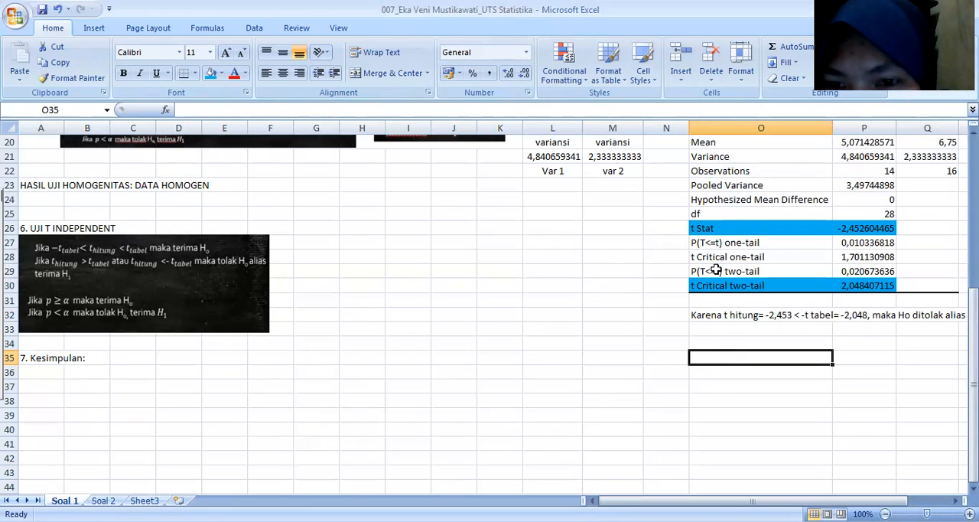
Step: Fill the P(T<=t) two-tail label and value with green, and select cell O34
{"action": "left_click", "coordinate": [692, 271]}
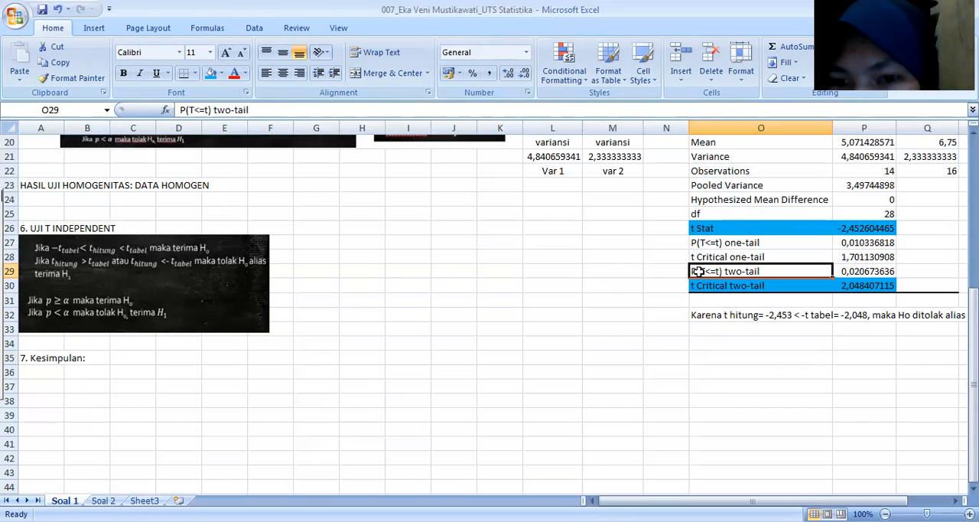
{"action": "left_click_drag", "start_coordinate": [724, 270], "coordinate": [872, 271]}
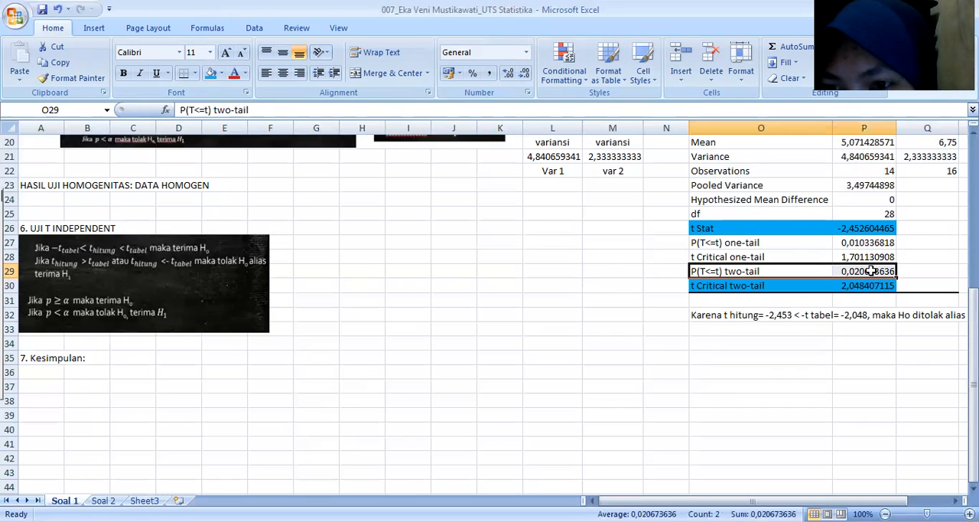
{"action": "left_click", "coordinate": [221, 77]}
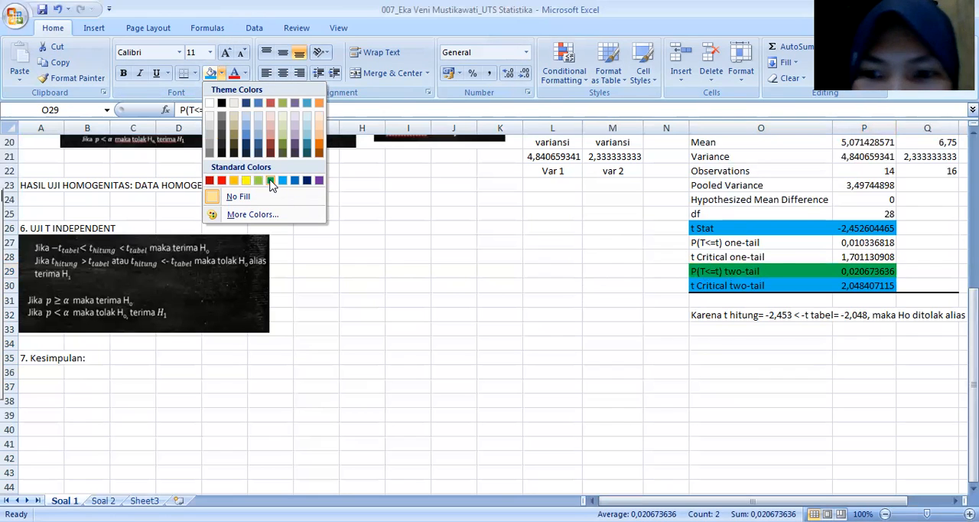
{"action": "left_click", "coordinate": [271, 182]}
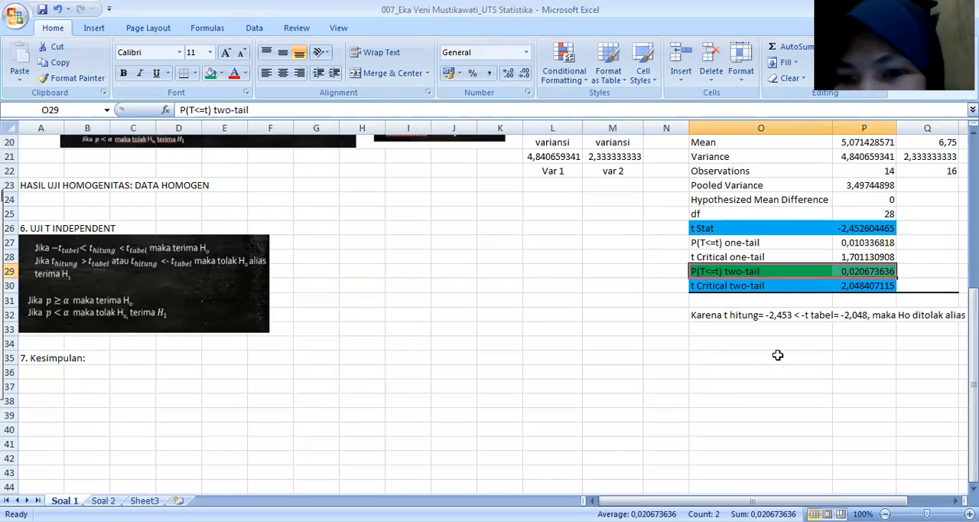
{"action": "left_click", "coordinate": [720, 345]}
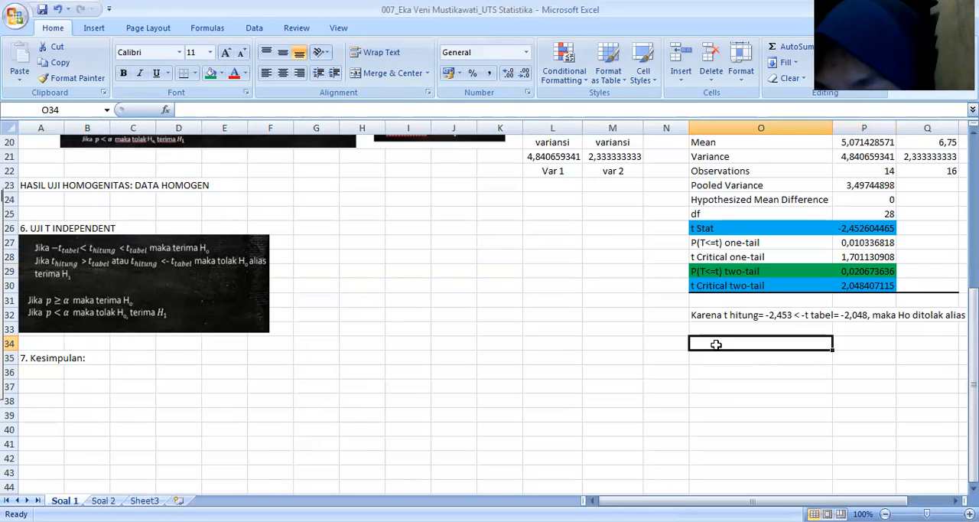
{"action": "type", "text": "Krea"}
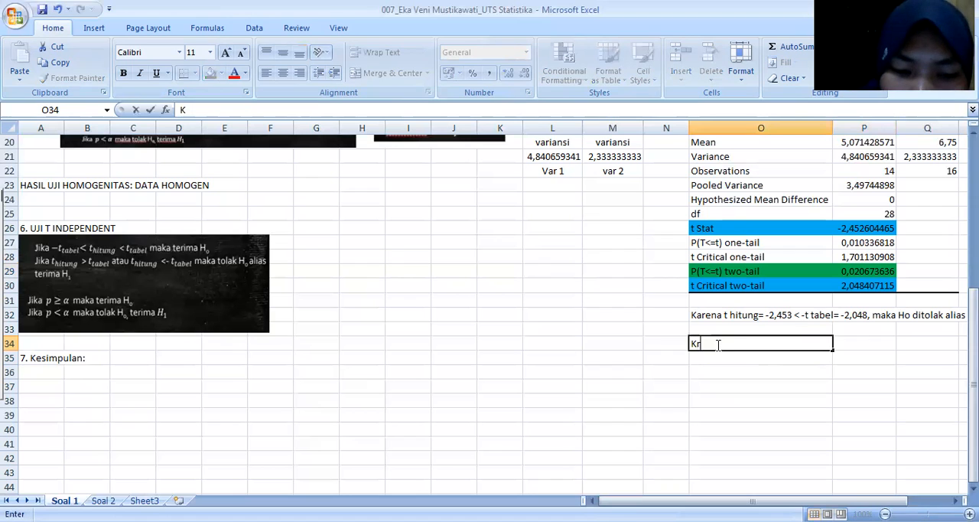
{"action": "key", "text": "BackSpace"}
{"action": "key", "text": "BackSpace"}
{"action": "key", "text": "BackSpace"}
{"action": "type", "text": "are"}
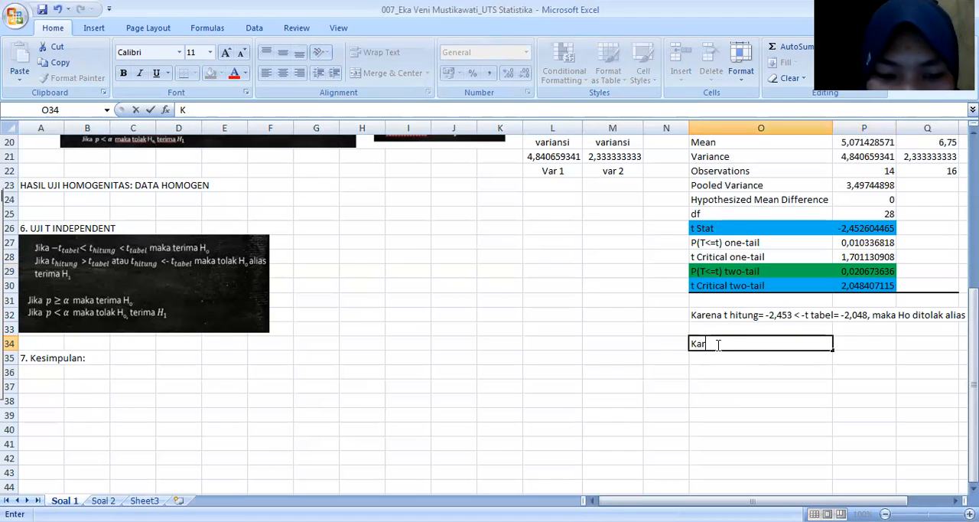
{"action": "key", "text": "BackSpace"}
{"action": "key", "text": "BackSpace"}
{"action": "key", "text": "BackSpace"}
{"action": "key", "text": "BackSpace"}
Step: Enter the p-value statement "p= 0,02 < 0,05, maka Ho ditolak H1 diterima" in cell O34
{"action": "type", "text": "p"}
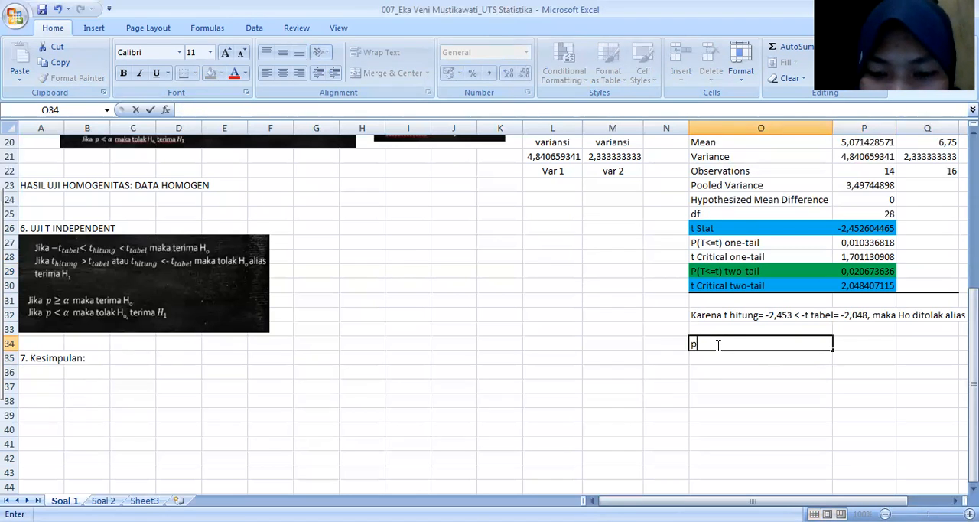
{"action": "type", "text": "= 0,0"}
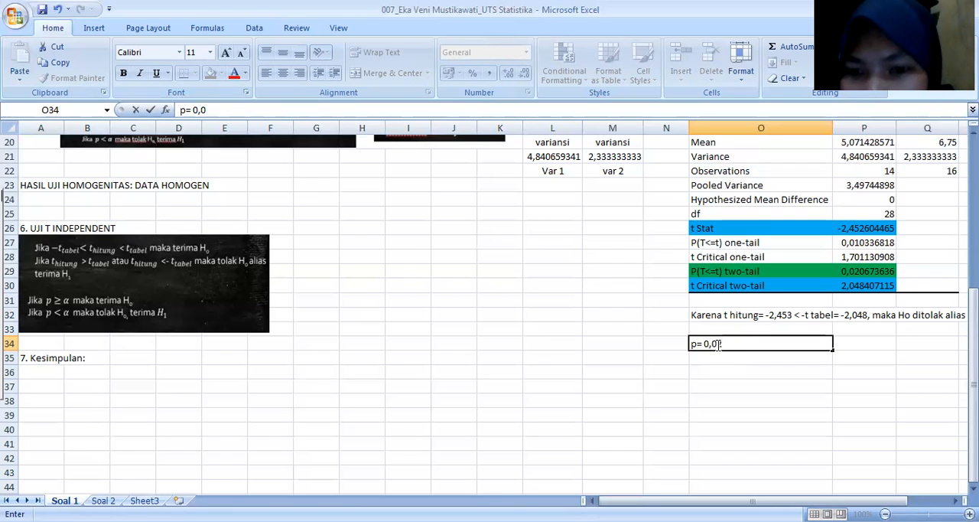
{"action": "type", "text": "2"}
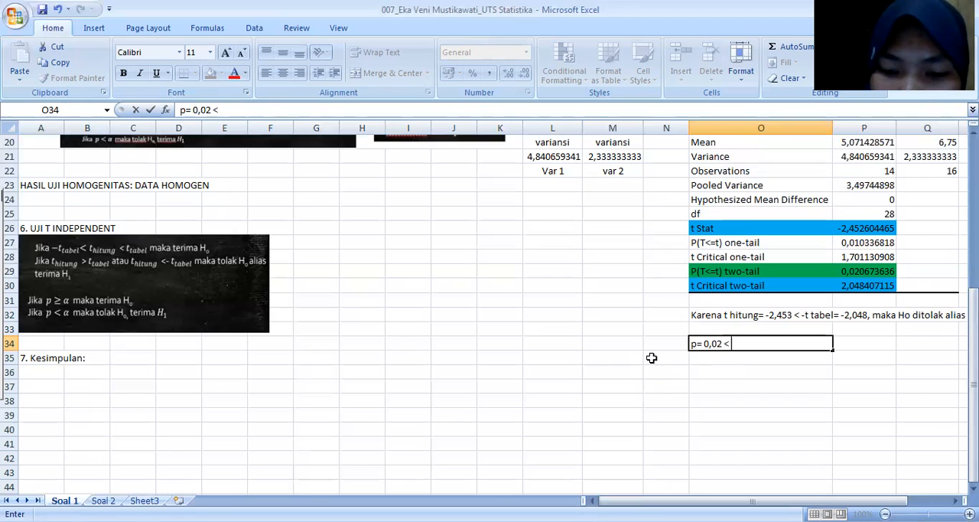
{"action": "type", "text": "< 0,0"}
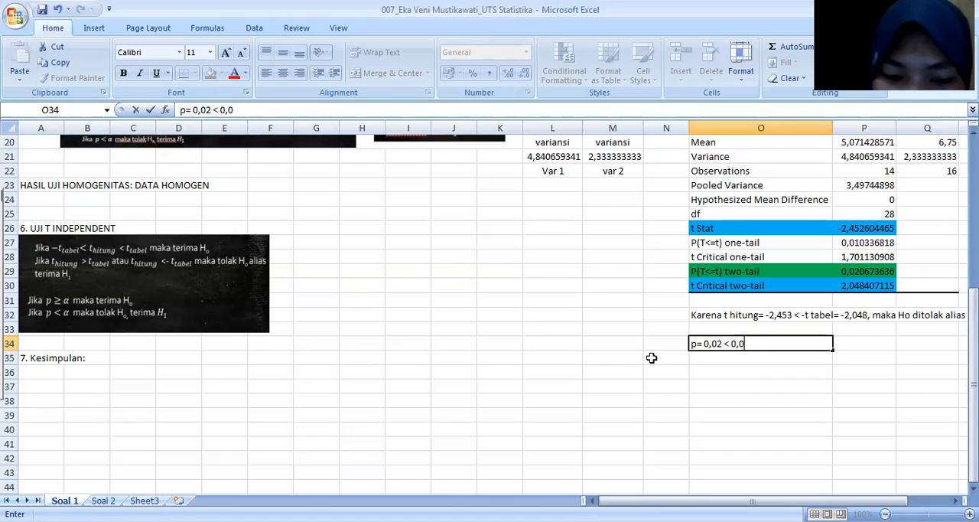
{"action": "type", "text": "5, maka H"}
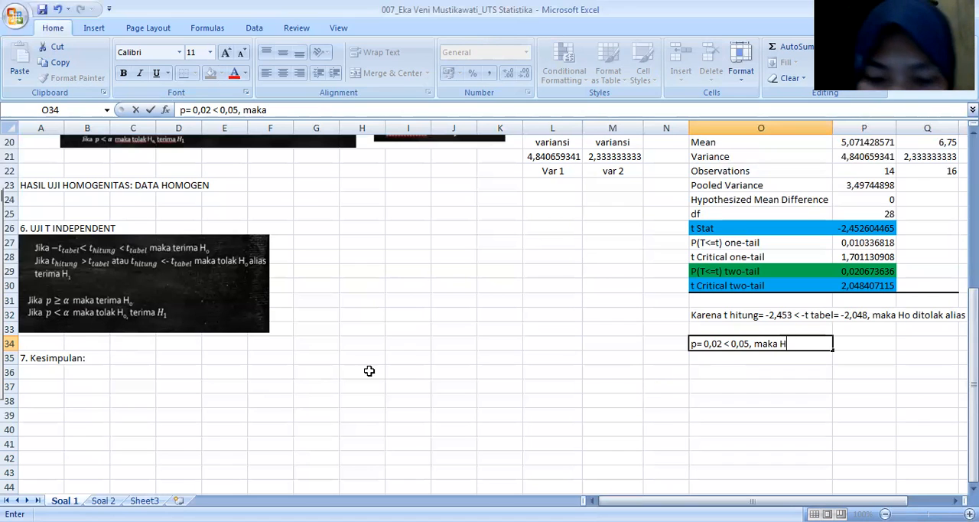
{"action": "type", "text": "ditolak "}
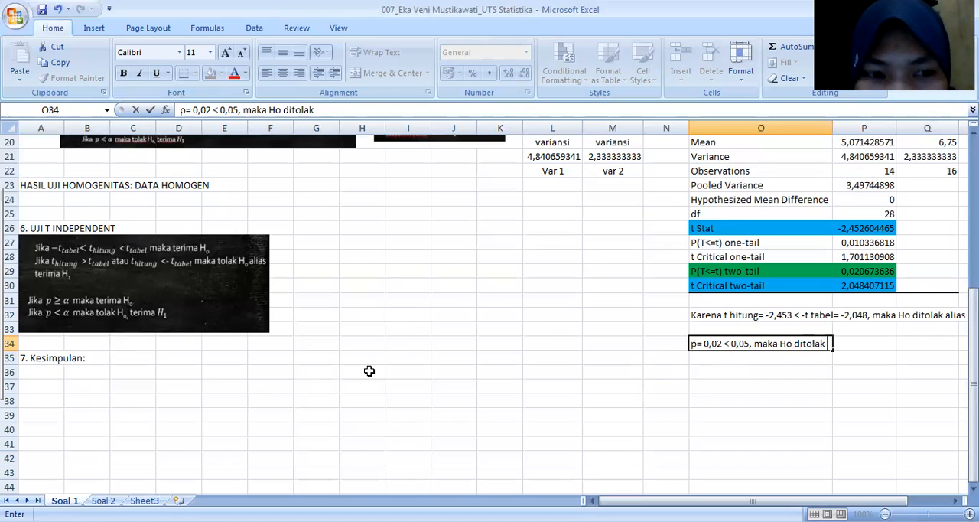
{"action": "type", "text": "H"}
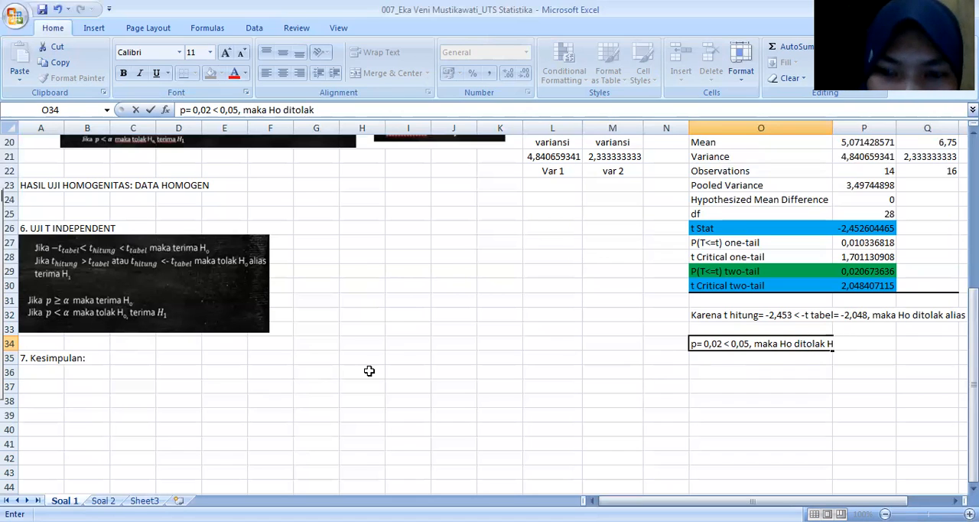
{"action": "type", "text": "1 diterima"}
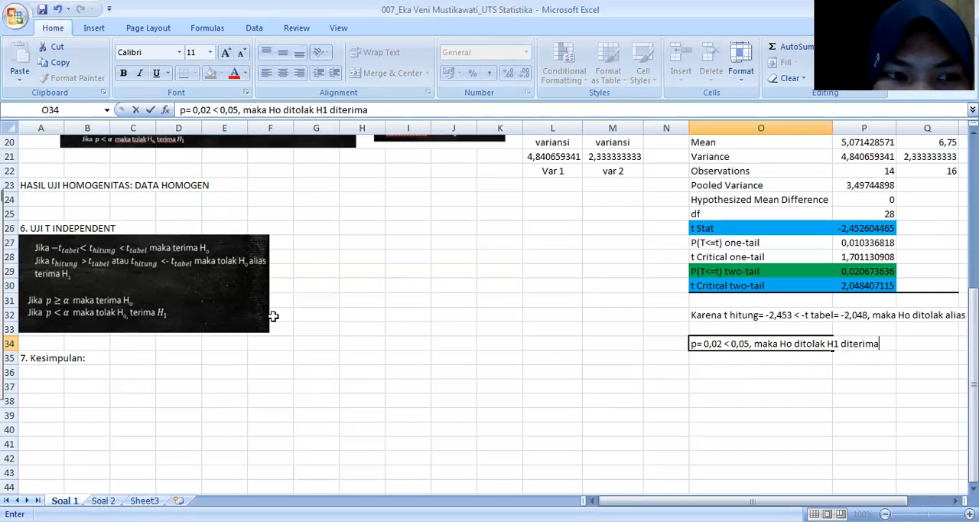
Step: Begin the conclusion in cell A35 by adding "Ada perbedaan rata-rata" after "7. Kesimpulan:"
{"action": "scroll", "coordinate": [275, 321], "scroll_direction": "up", "scroll_amount": 5}
{"action": "scroll", "coordinate": [336, 327], "scroll_direction": "down", "scroll_amount": 6}
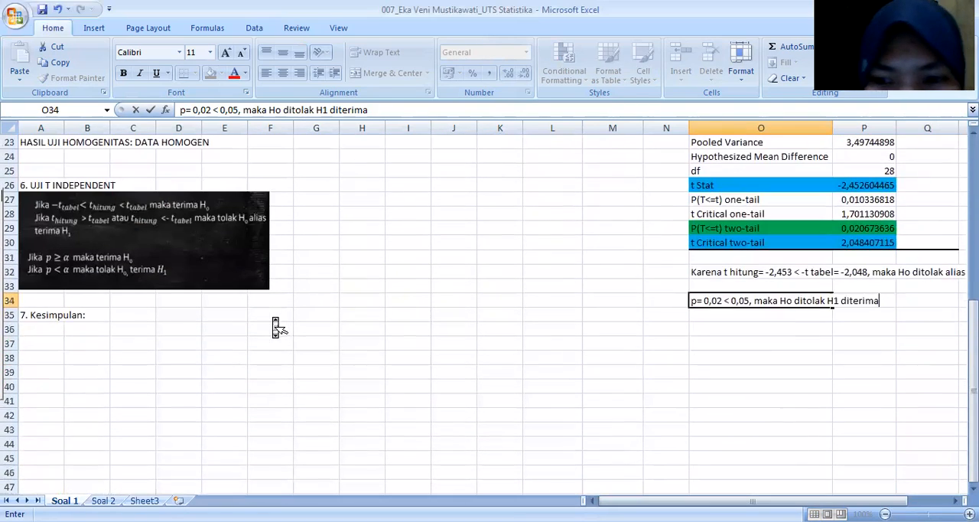
{"action": "scroll", "coordinate": [434, 353], "scroll_direction": "up", "scroll_amount": 5}
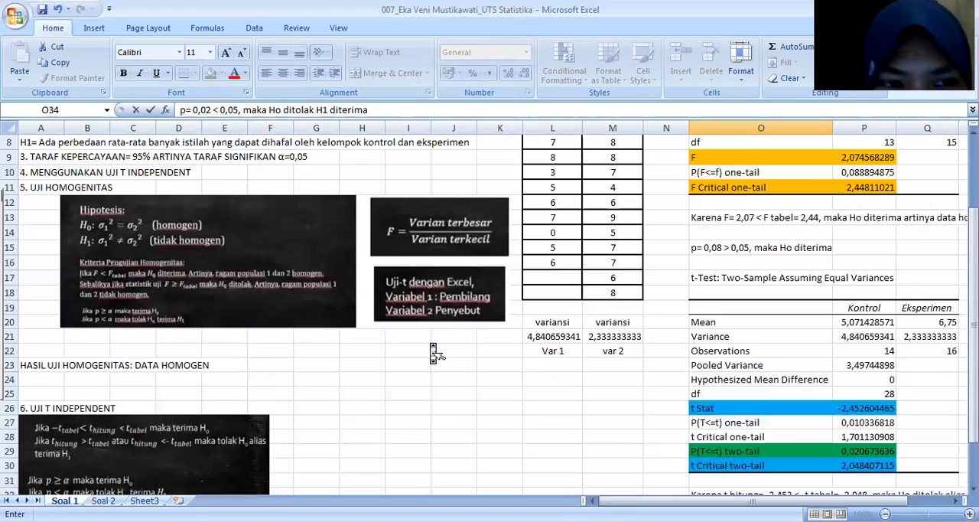
{"action": "scroll", "coordinate": [434, 353], "scroll_direction": "up", "scroll_amount": 2}
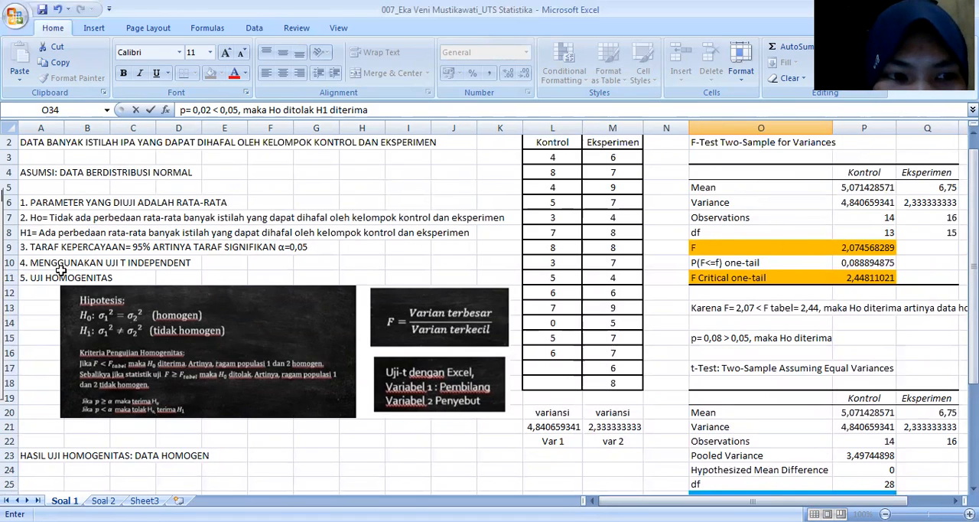
{"action": "scroll", "coordinate": [66, 283], "scroll_direction": "down", "scroll_amount": 4}
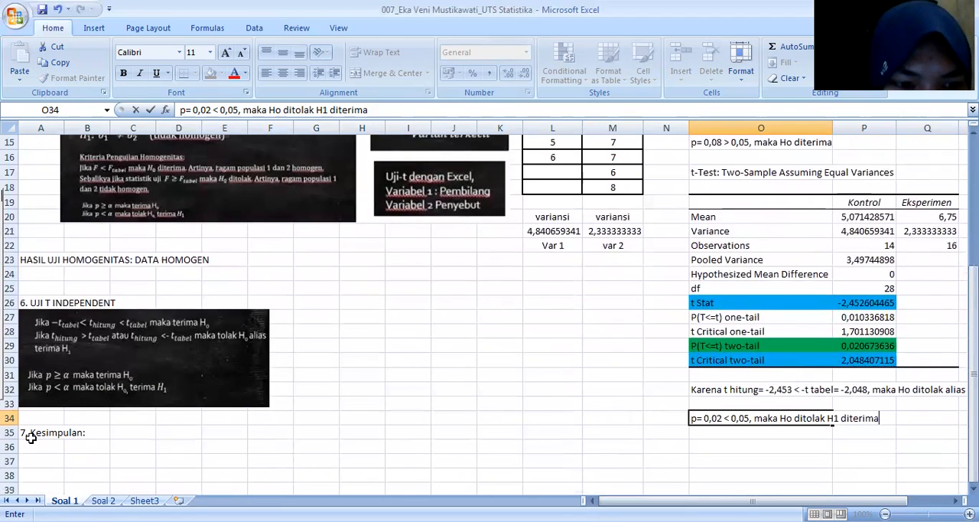
{"action": "left_click", "coordinate": [26, 433]}
{"action": "double_click", "coordinate": [32, 434]}
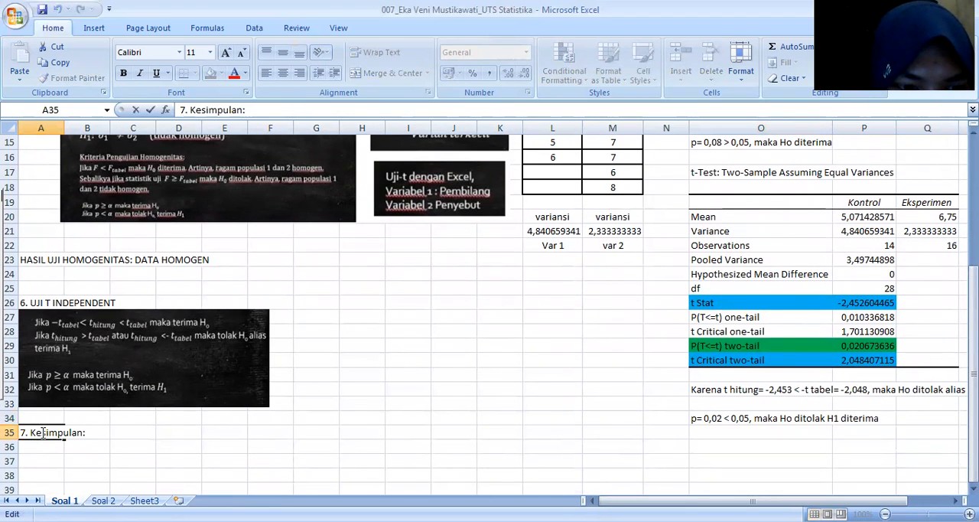
{"action": "left_click_drag", "start_coordinate": [40, 434], "coordinate": [86, 437]}
{"action": "left_click", "coordinate": [87, 437]}
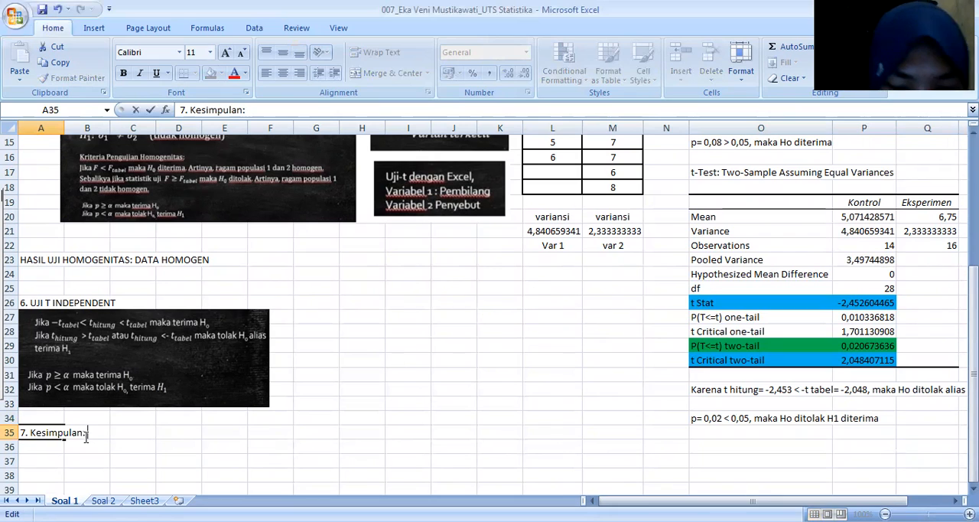
{"action": "type", "text": "Ada "}
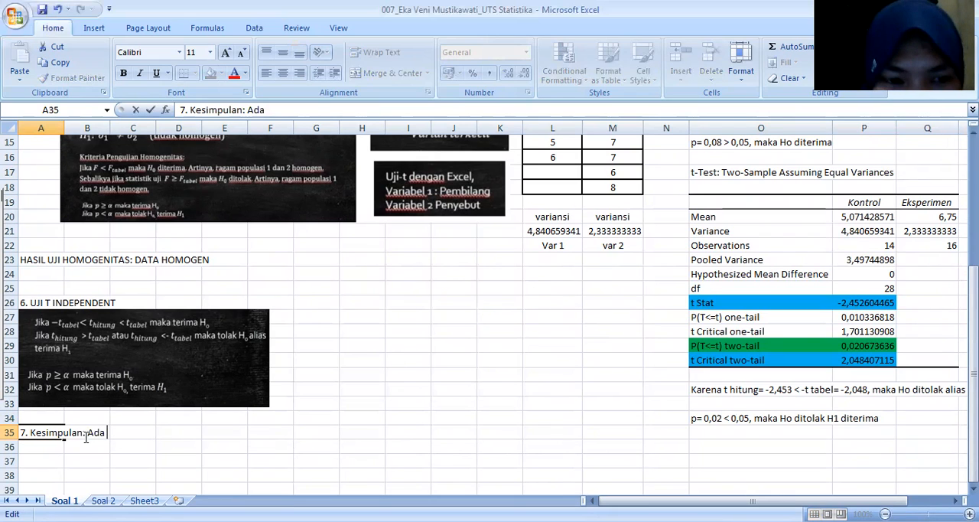
{"action": "type", "text": "perbedaa"}
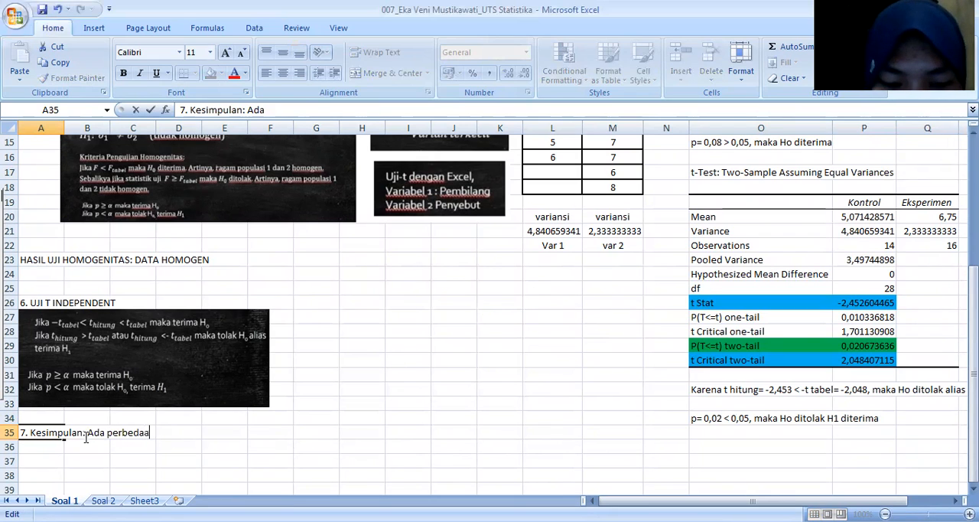
{"action": "type", "text": "n rata-rata"}
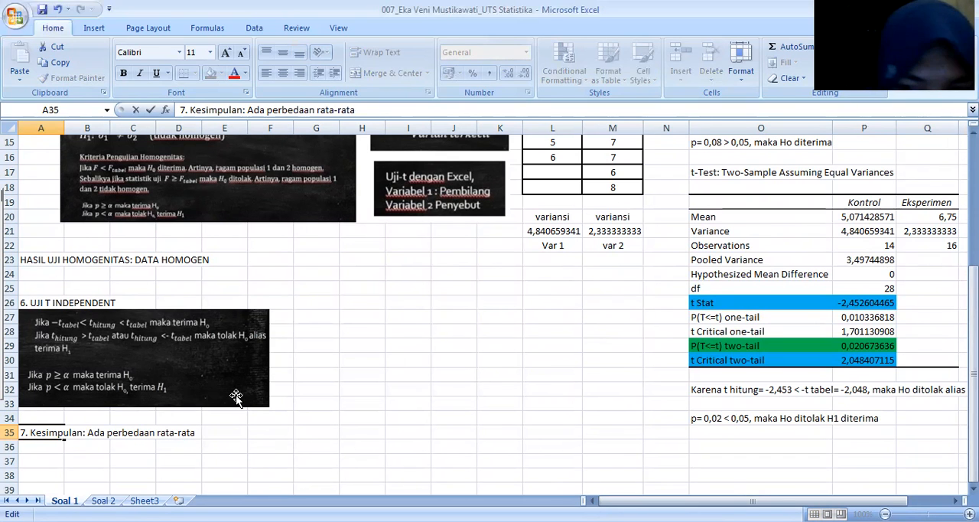
Step: Continue the conclusion in A35 with "banyak istilah yang dapat dihafal", following the wording of hypothesis H1
{"action": "scroll", "coordinate": [237, 397], "scroll_direction": "up", "scroll_amount": 3}
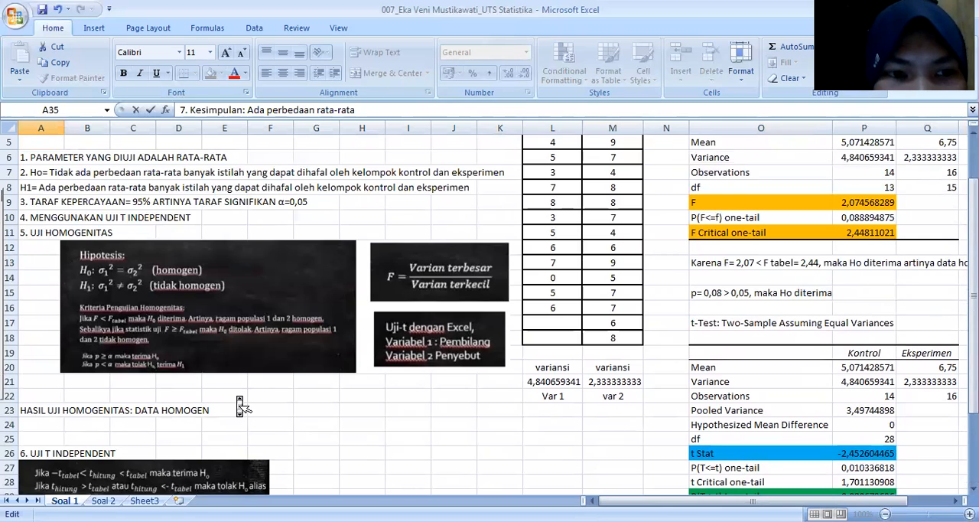
{"action": "scroll", "coordinate": [240, 405], "scroll_direction": "down", "scroll_amount": 4}
{"action": "type", "text": "bay"}
{"action": "key", "text": "BackSpace"}
{"action": "type", "text": "nyak istilah yang"}
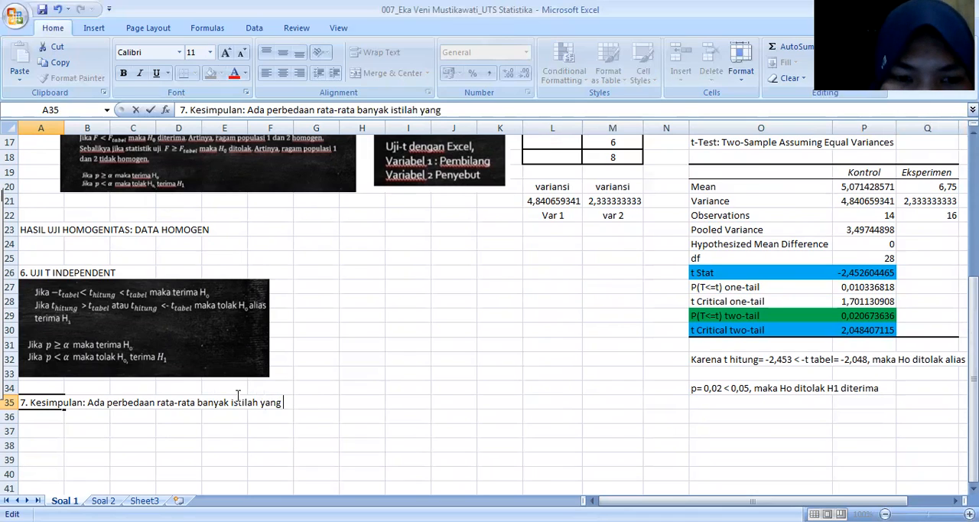
{"action": "type", "text": " dapat di"}
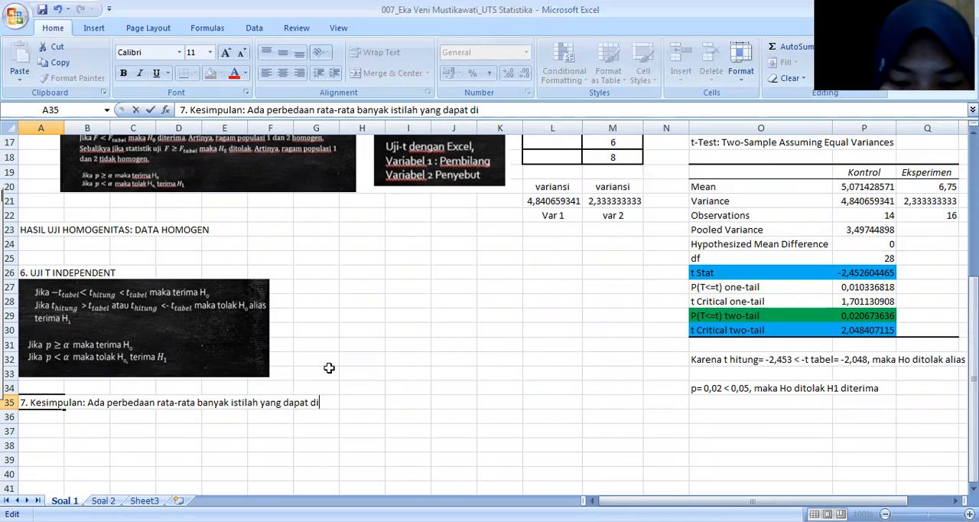
{"action": "type", "text": "hafal oleh kel"}
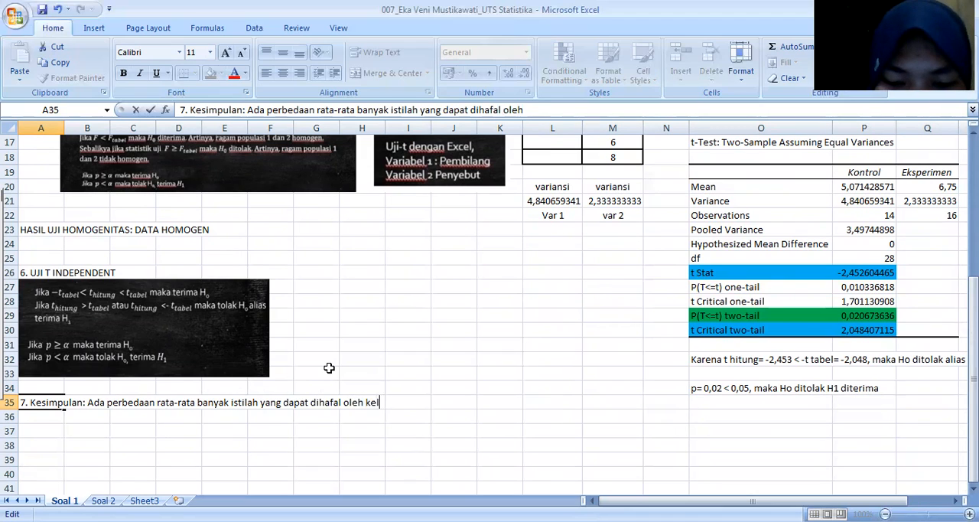
{"action": "type", "text": "ompok kontrol d"}
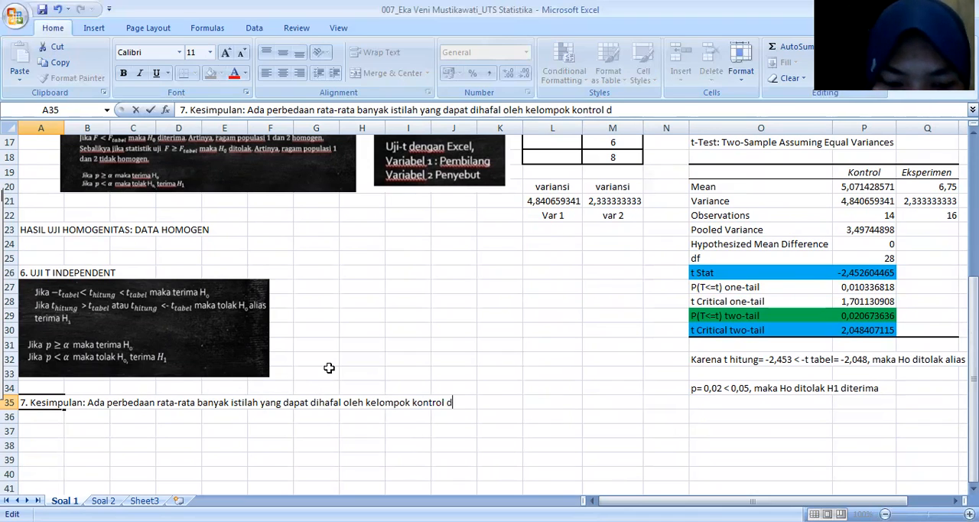
{"action": "type", "text": "an eksperimen"}
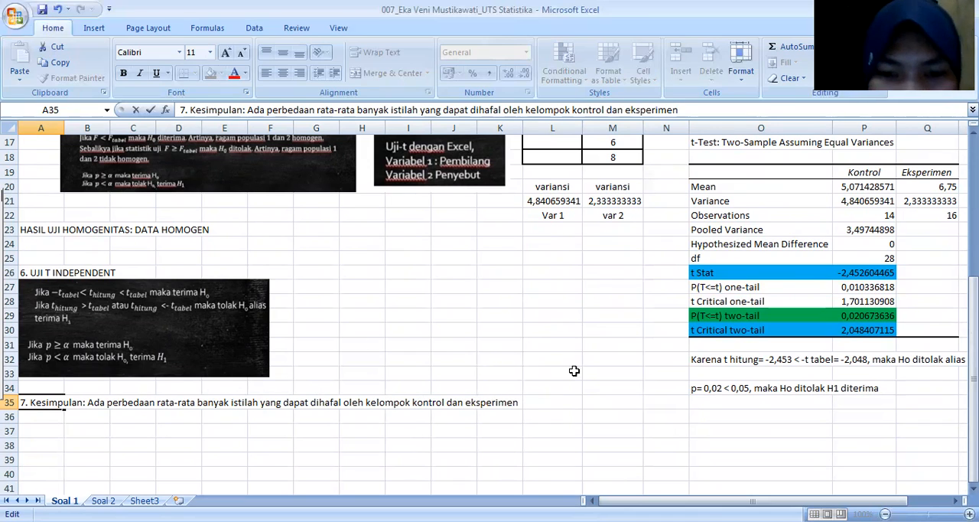
{"action": "scroll", "coordinate": [579, 379], "scroll_direction": "up", "scroll_amount": 1}
{"action": "scroll", "coordinate": [579, 379], "scroll_direction": "down", "scroll_amount": 2}
{"action": "scroll", "coordinate": [579, 378], "scroll_direction": "up", "scroll_amount": 5}
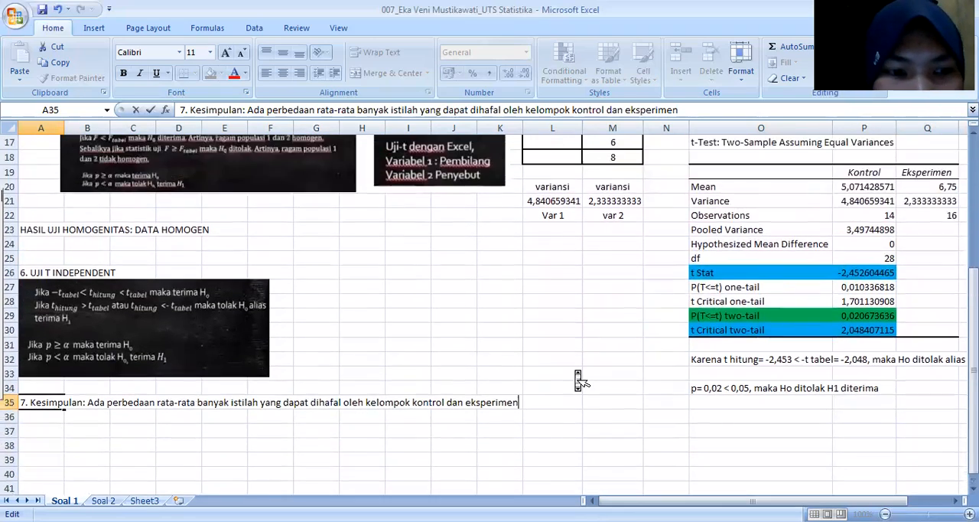
{"action": "scroll", "coordinate": [579, 378], "scroll_direction": "down", "scroll_amount": 7}
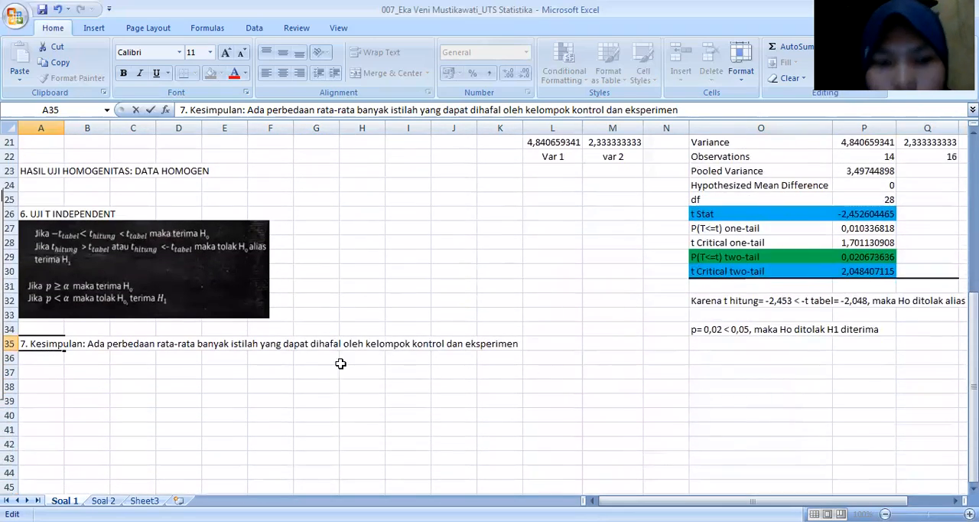